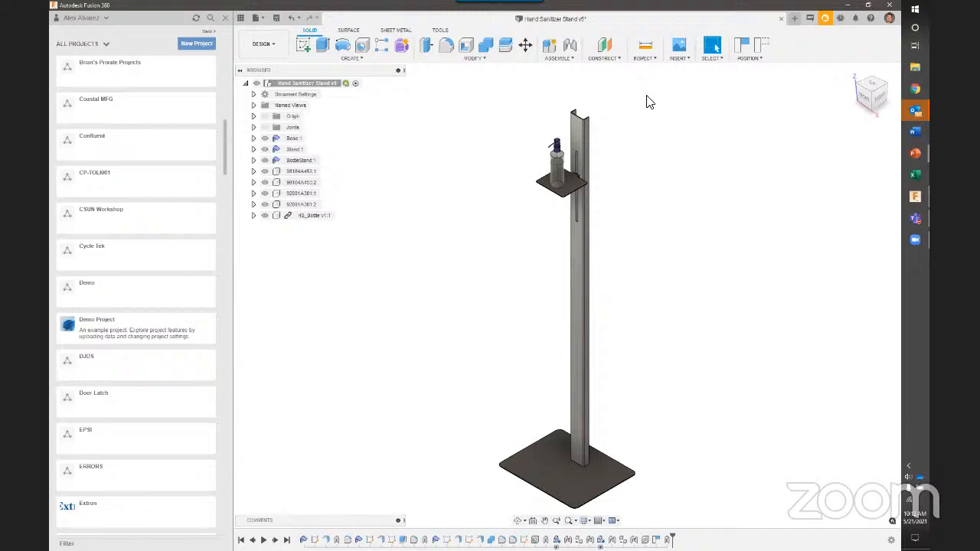
Review the teams and single-user storage available to the account above the project list
scroll(118, 92, "up", 1)
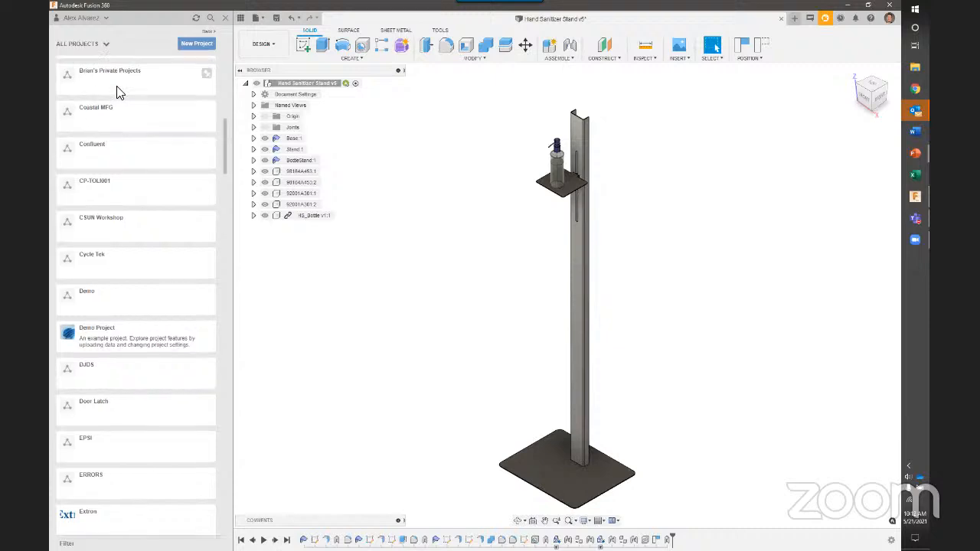
scroll(119, 92, "up", 15)
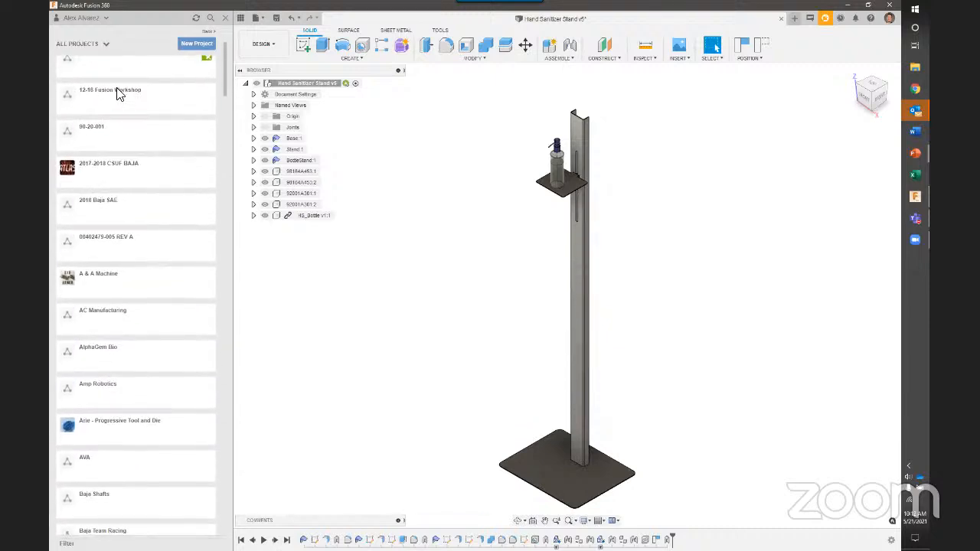
scroll(119, 94, "up", 2)
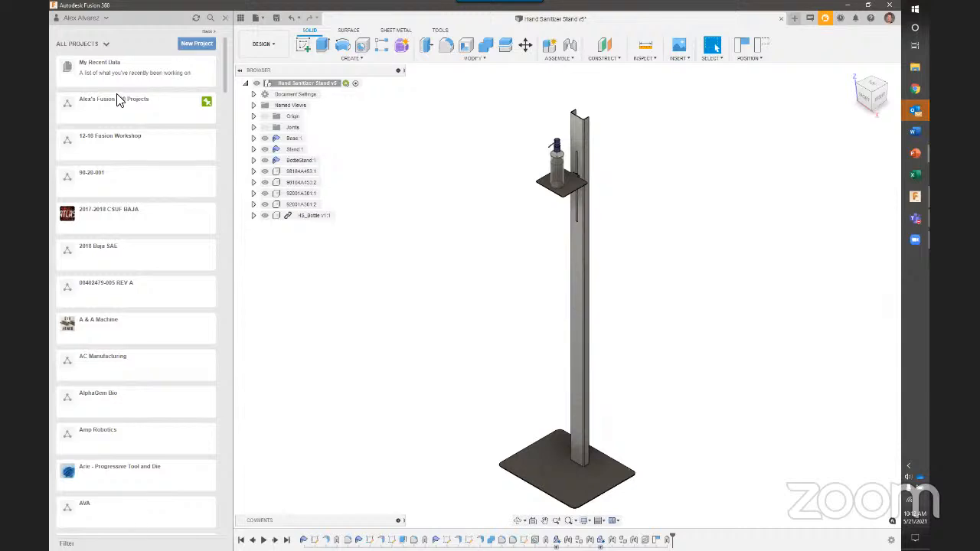
left_click(106, 18)
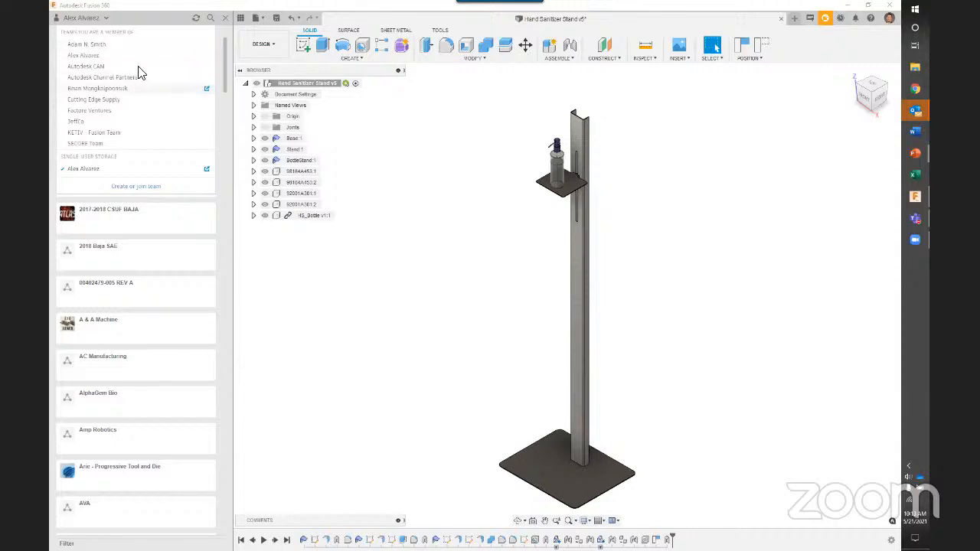
left_click(346, 412)
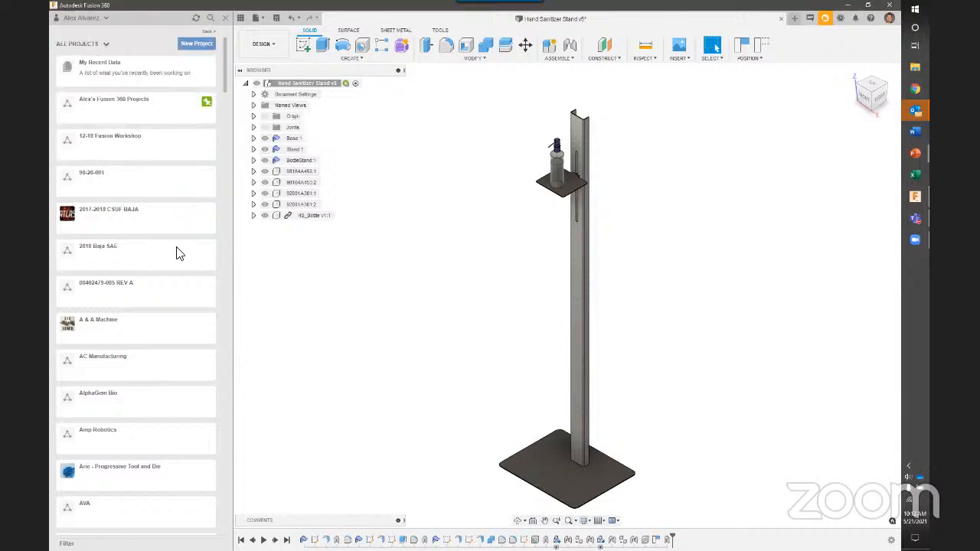
Open the Fusion Fridays project and view the people who have access to it
scroll(123, 186, "down", 6)
scroll(126, 195, "down", 10)
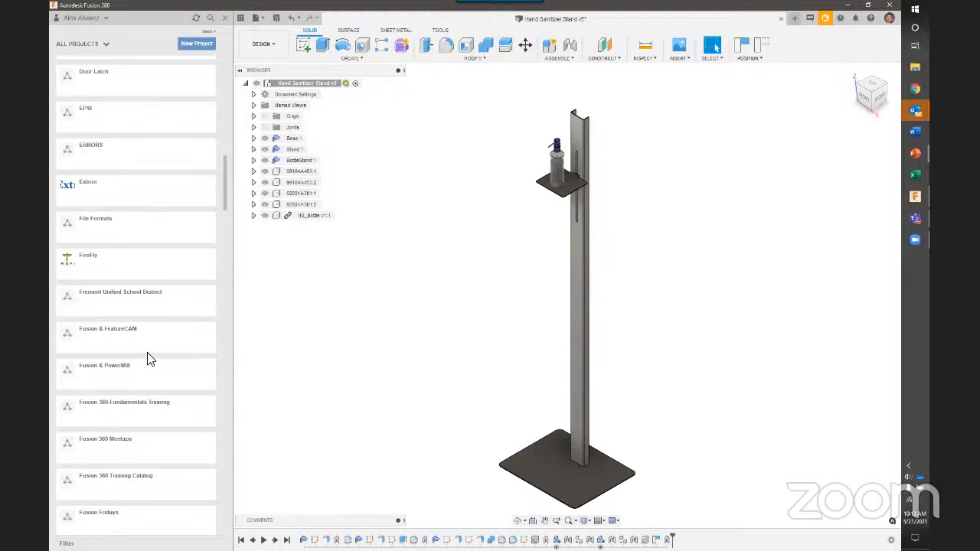
scroll(149, 359, "down", 3)
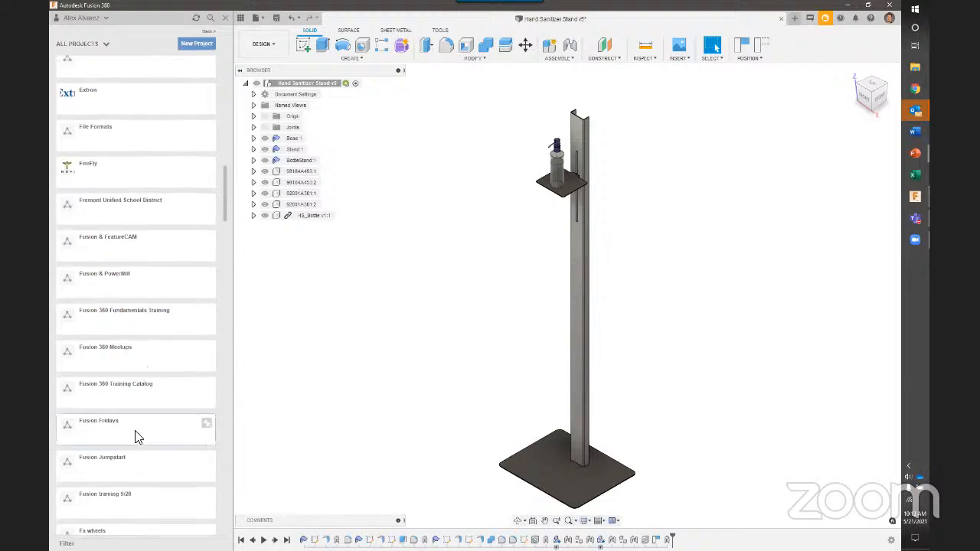
left_click(138, 437)
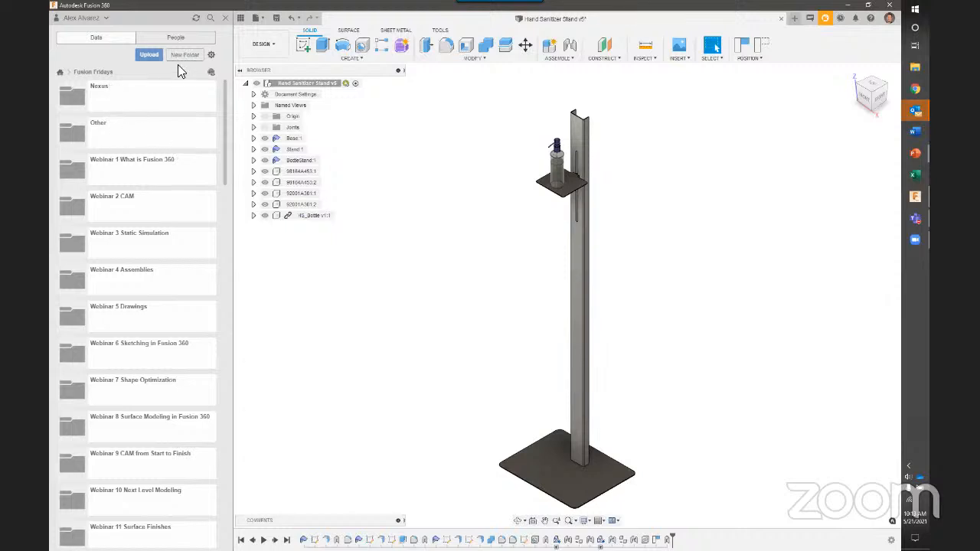
left_click(176, 37)
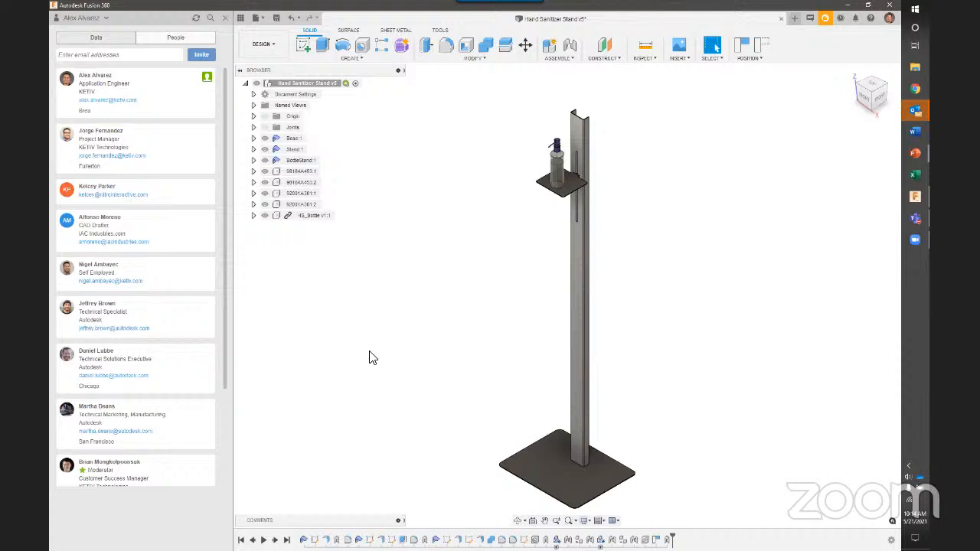
Return to the project's data and open the Design folder inside Webinar 63 Fusion 360 Nesting
left_click(123, 39)
scroll(188, 234, "down", 3)
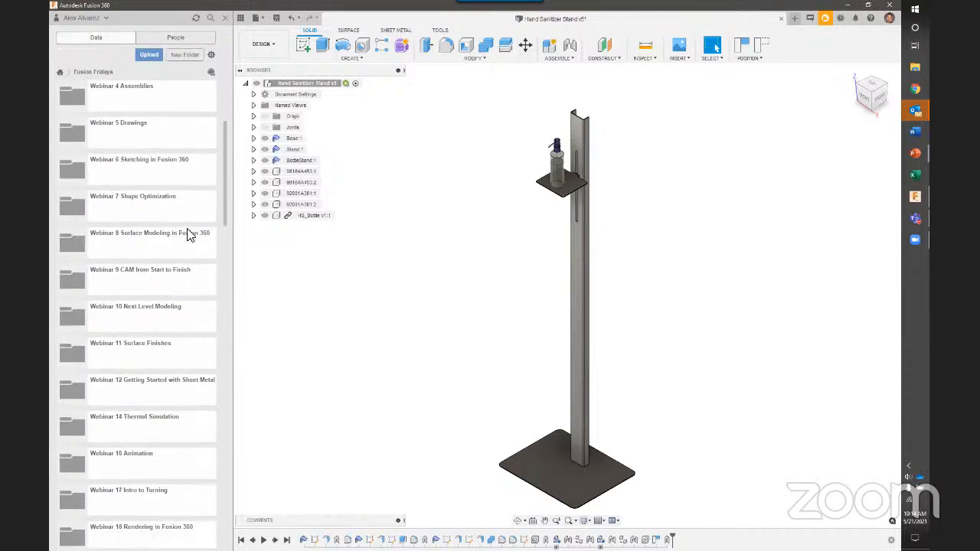
scroll(190, 235, "down", 6)
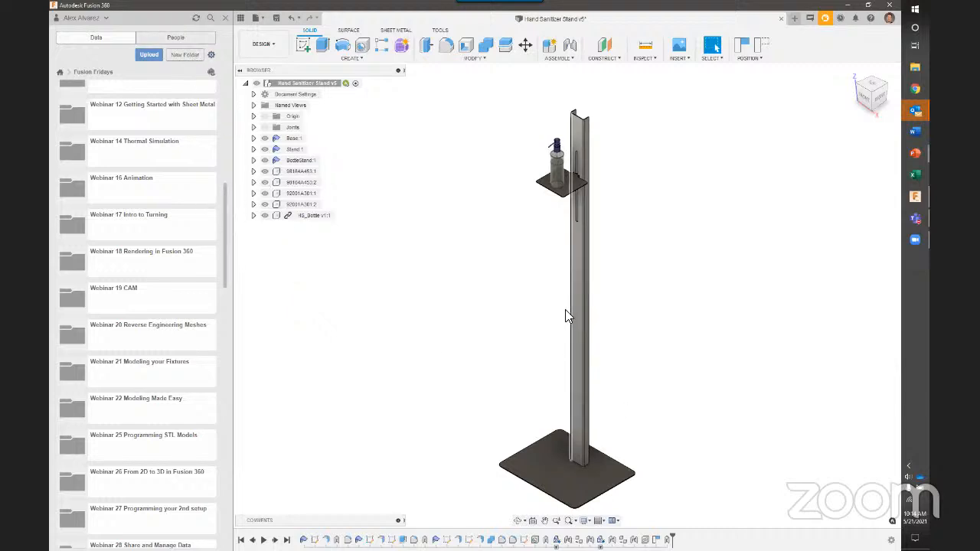
middle_click_drag(477, 331, 473, 329)
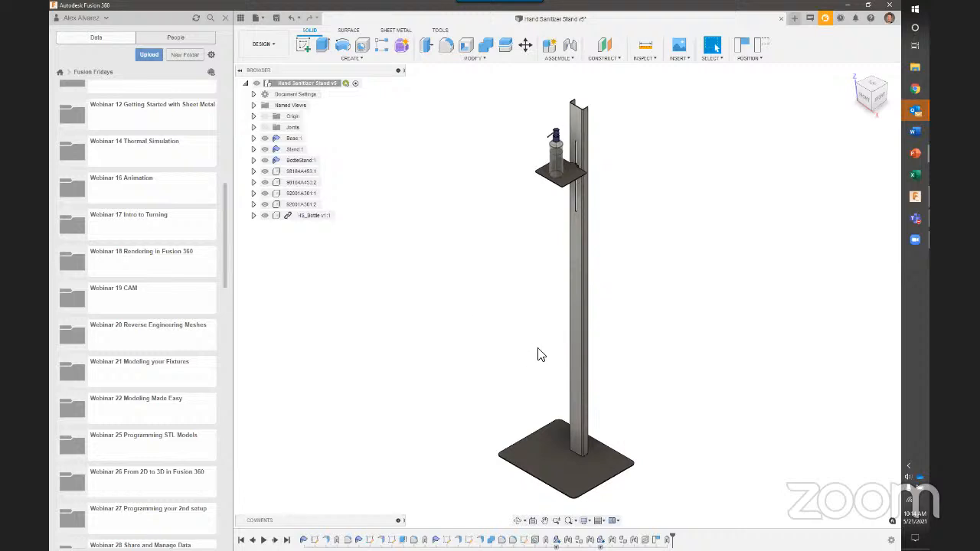
scroll(164, 383, "down", 15)
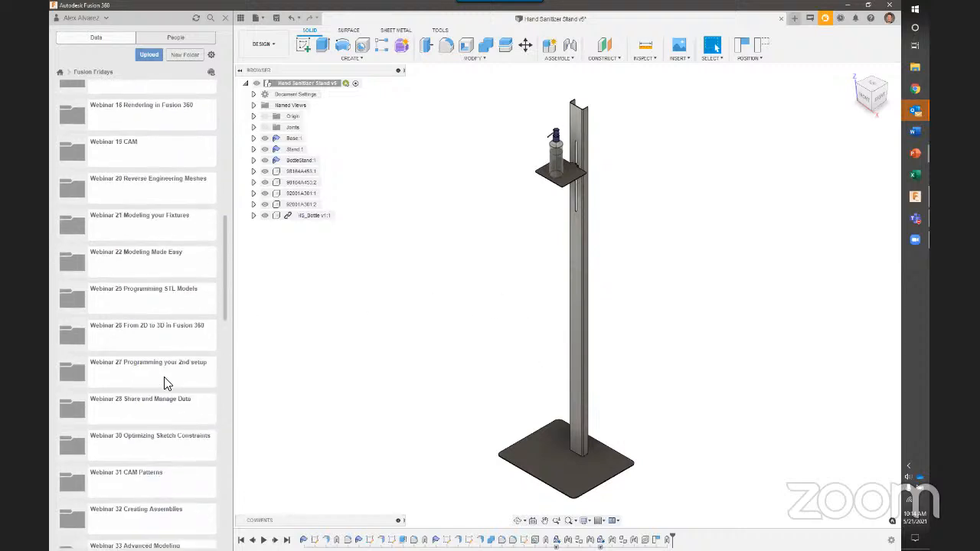
scroll(167, 383, "down", 3)
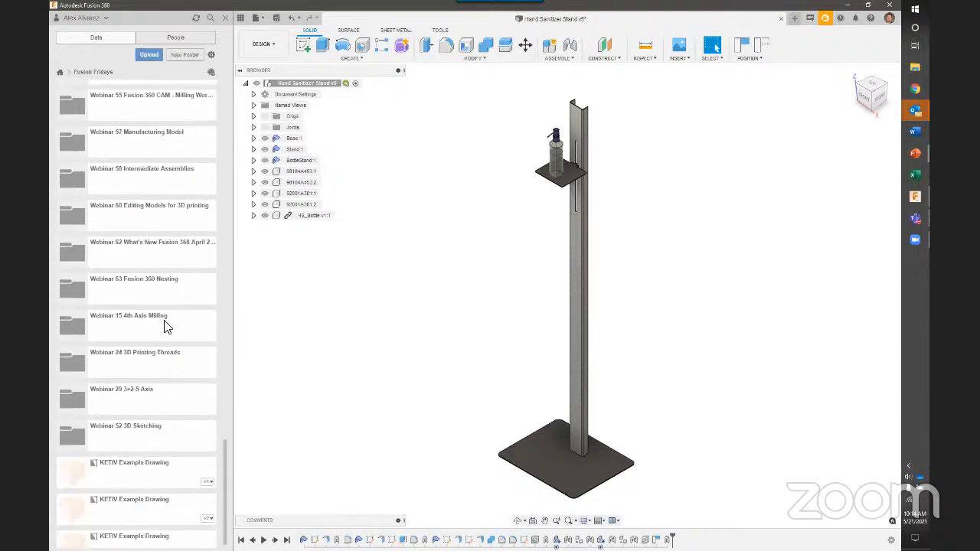
left_click(168, 290)
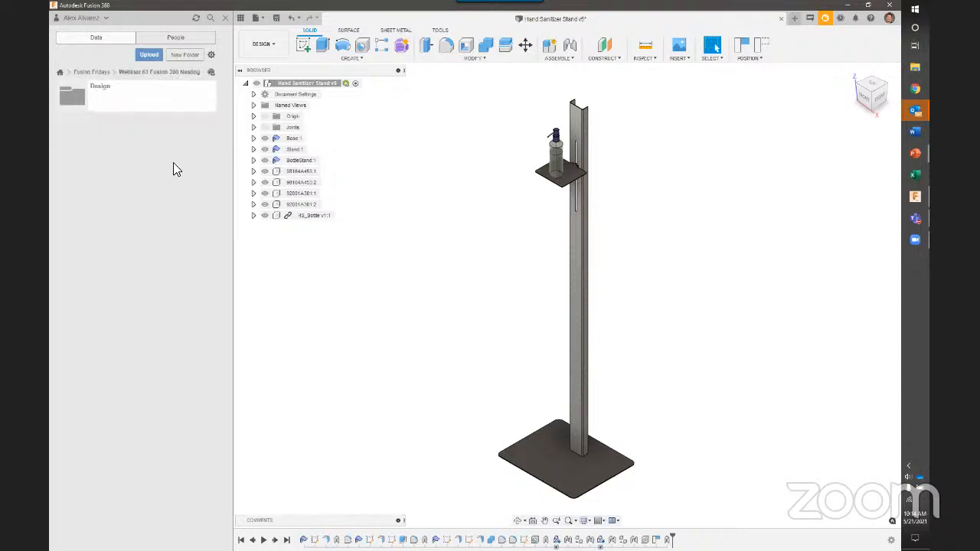
left_click(152, 105)
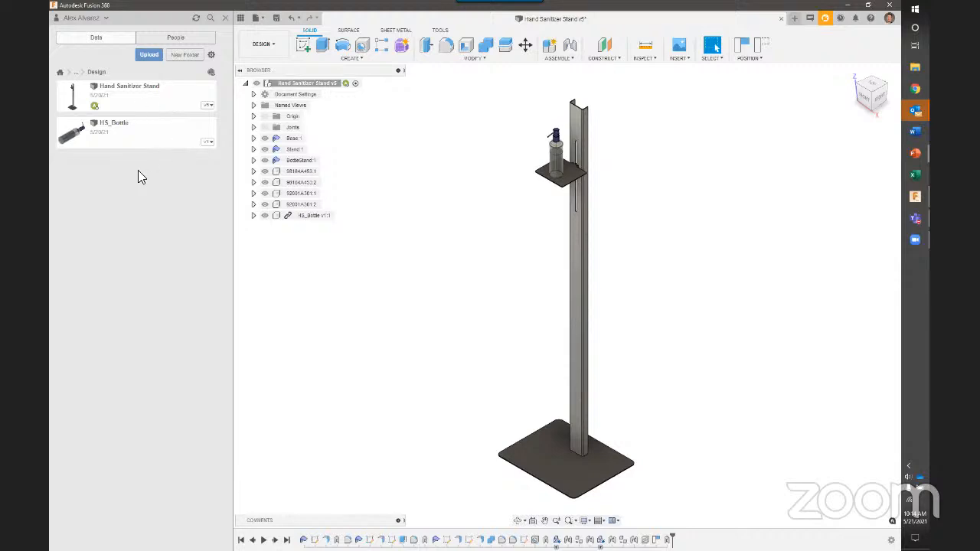
Share the latest version of the Hand Sanitizer Stand design through a public link with item downloading disallowed
right_click(141, 108)
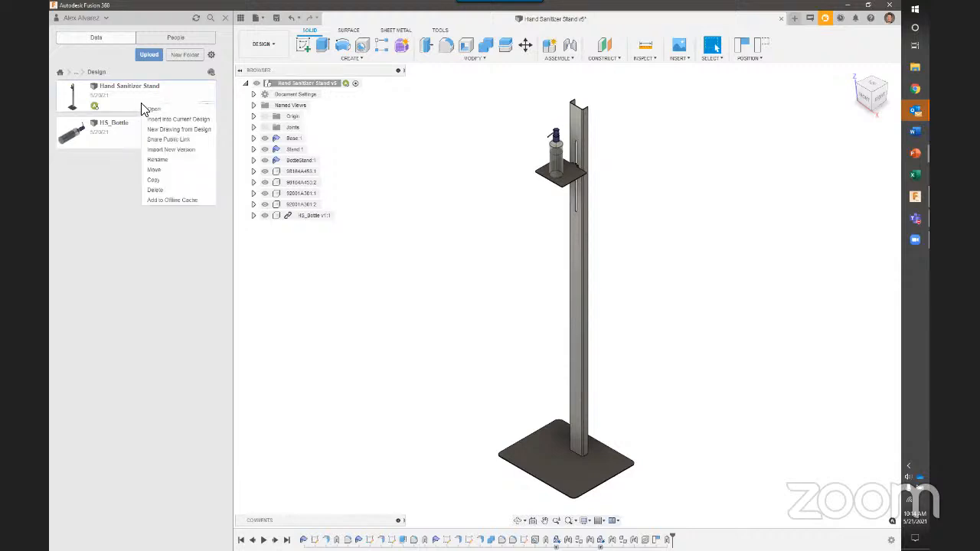
left_click(167, 141)
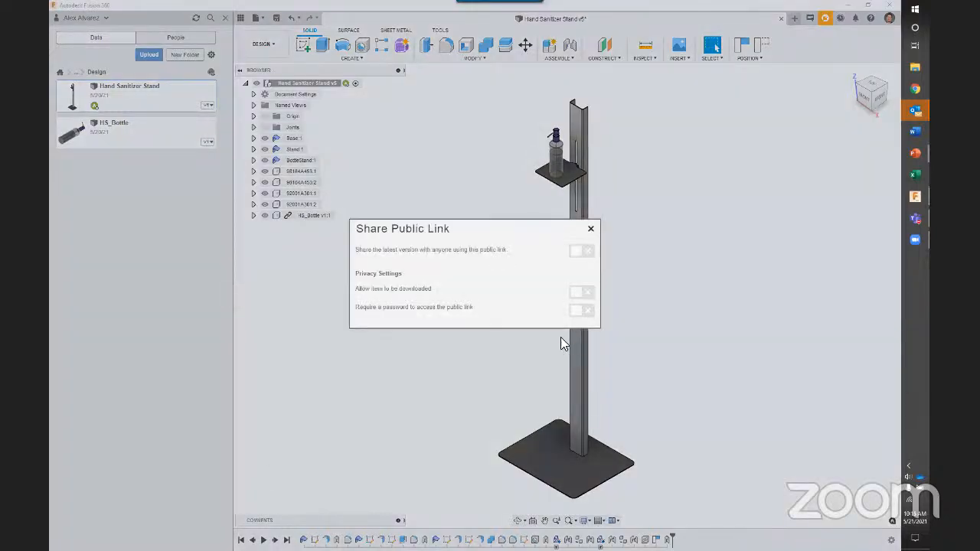
left_click(575, 255)
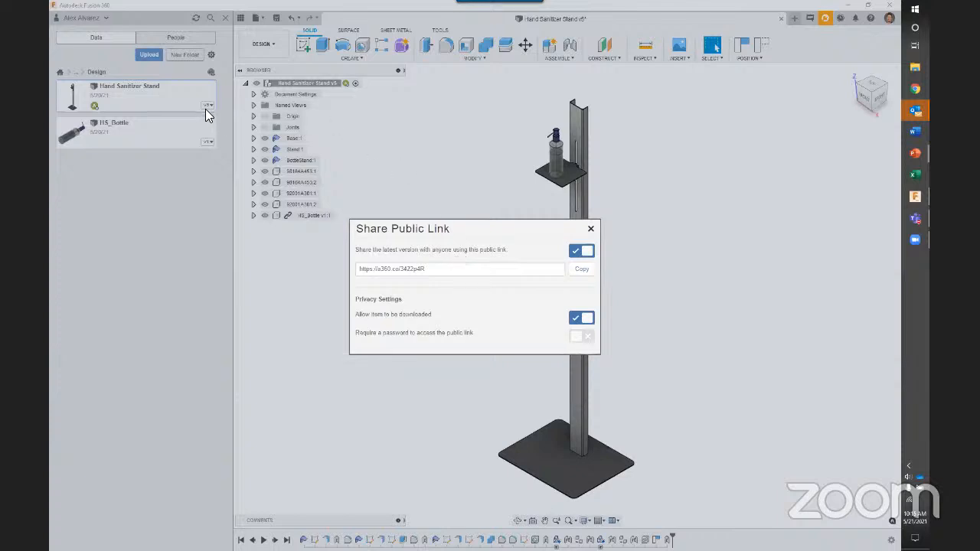
left_click_drag(434, 270, 353, 276)
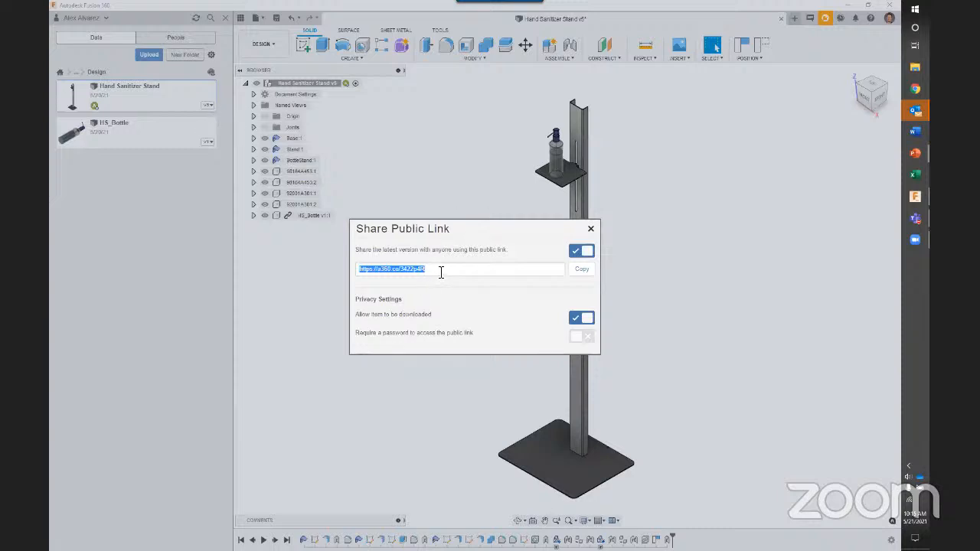
left_click(588, 318)
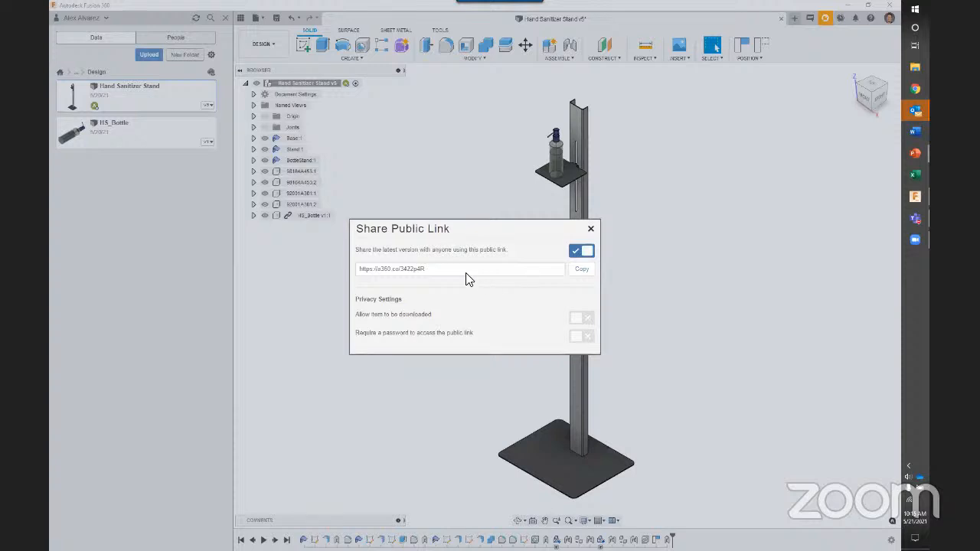
left_click(442, 269)
left_click(590, 228)
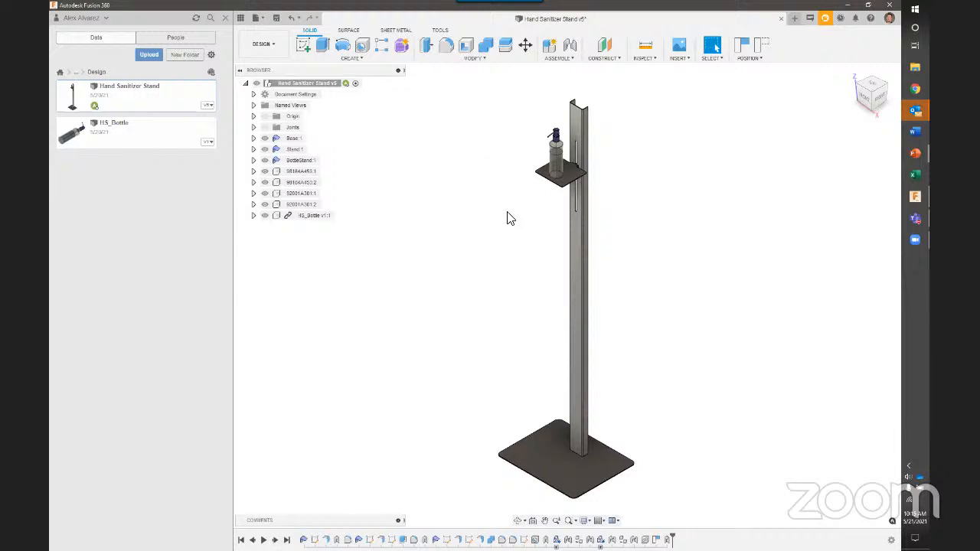
Examine the hand sanitizer stand assembly from several angles, from the bottle shelf down to the base plate
mouse_move(687, 288)
middle_mouse_down("shift")
mouse_move(682, 265)
mouse_move(682, 290)
middle_mouse_up("shift")
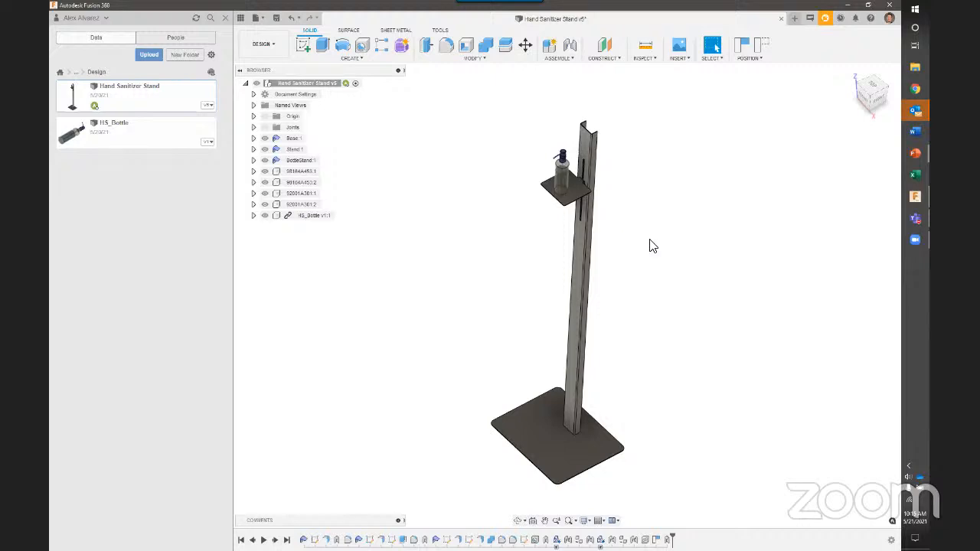
middle_click_drag(649, 245, 661, 225, "shift")
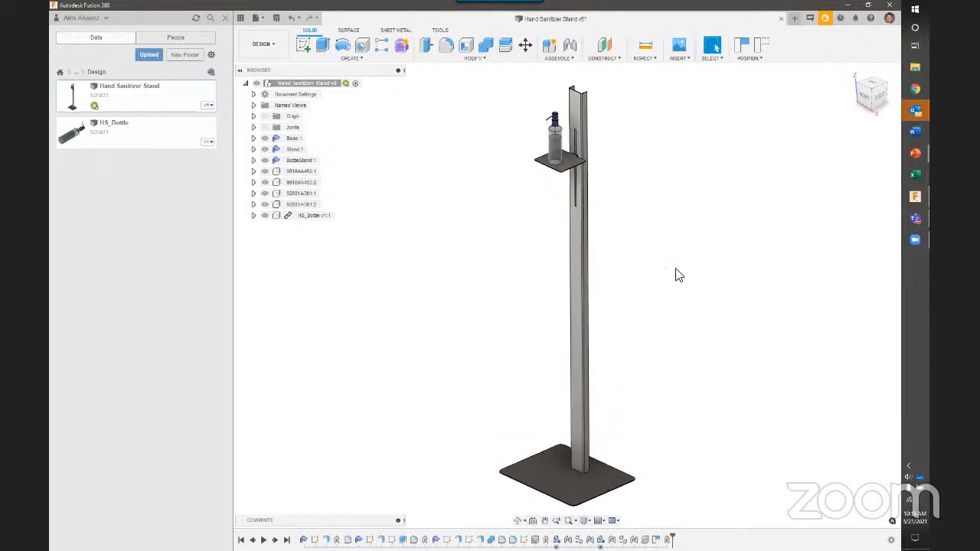
middle_click_drag(674, 273, 670, 270, "shift")
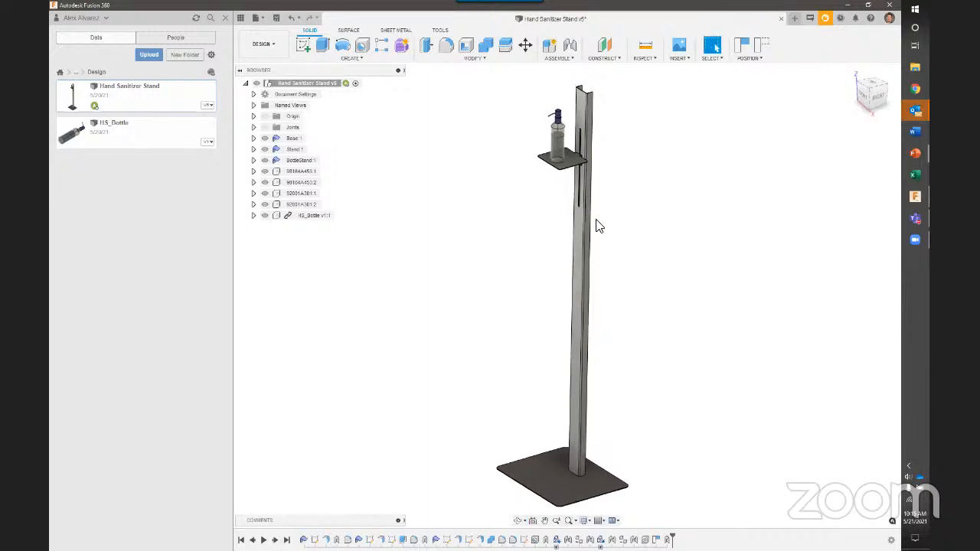
mouse_move(666, 216)
middle_mouse_down("shift")
mouse_move(615, 201)
mouse_move(658, 222)
middle_mouse_up("shift")
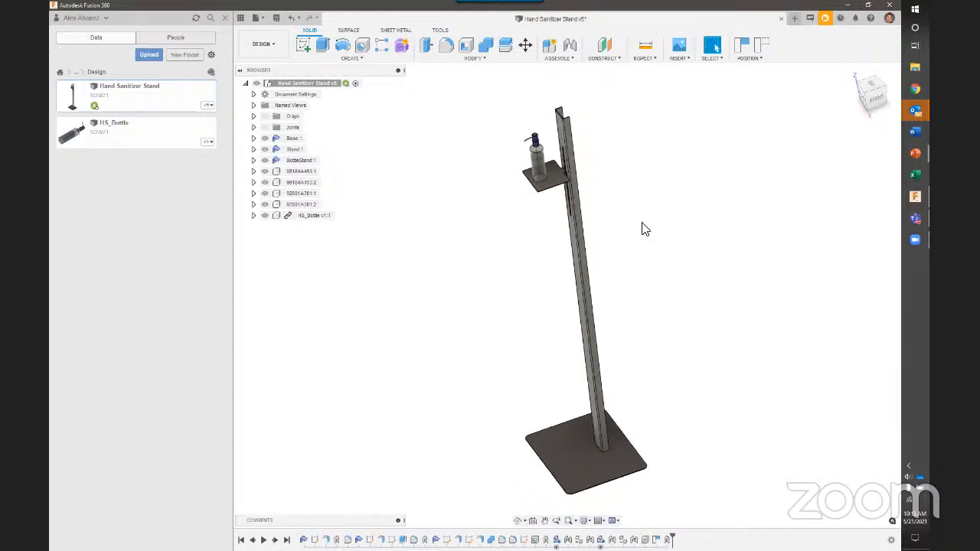
mouse_move(547, 225)
middle_mouse_down("shift")
mouse_move(539, 247)
mouse_move(530, 228)
middle_mouse_up("shift")
scroll(563, 173, "down", 1)
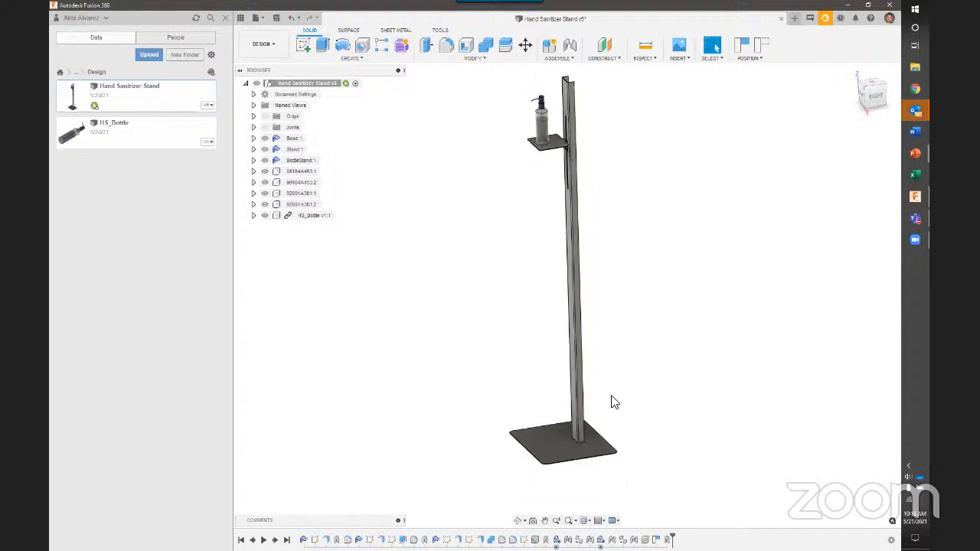
middle_click_drag(629, 384, 639, 328, "shift")
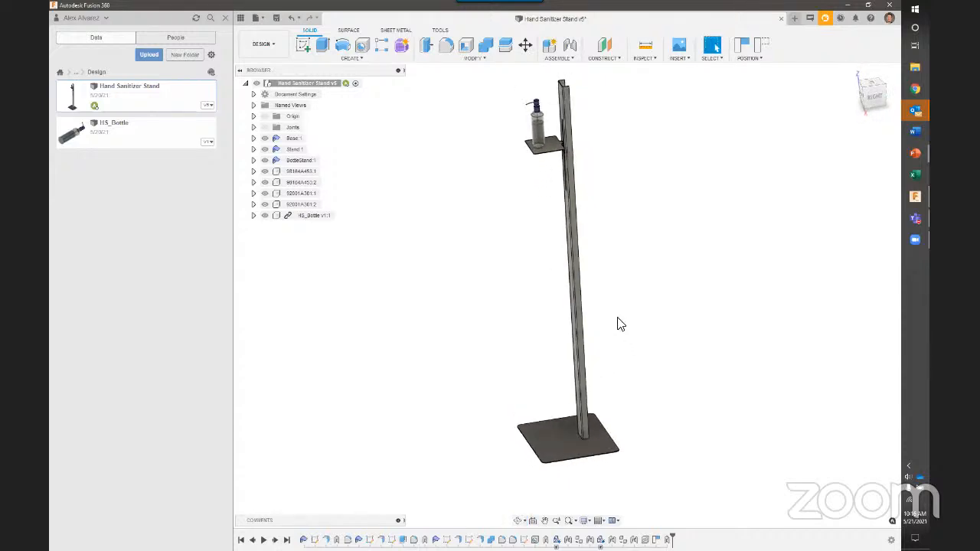
scroll(593, 436, "up", 5)
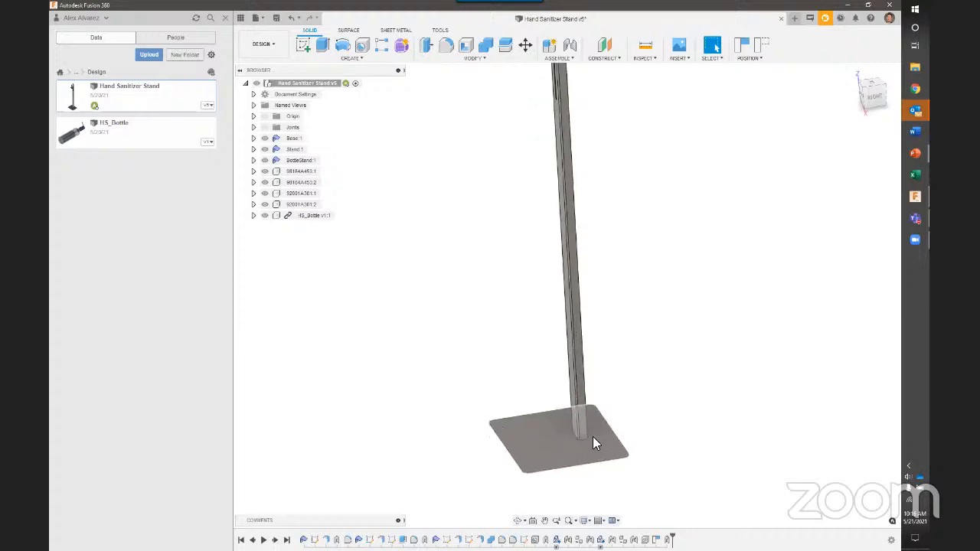
Select the Bottle Stand component and inspect its position on the full stand assembly
left_click(285, 160)
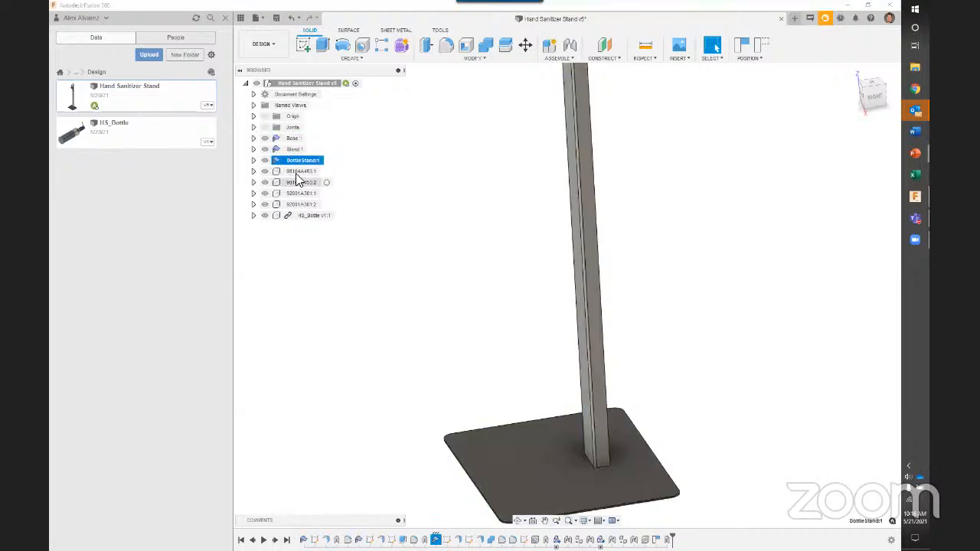
left_click(276, 168)
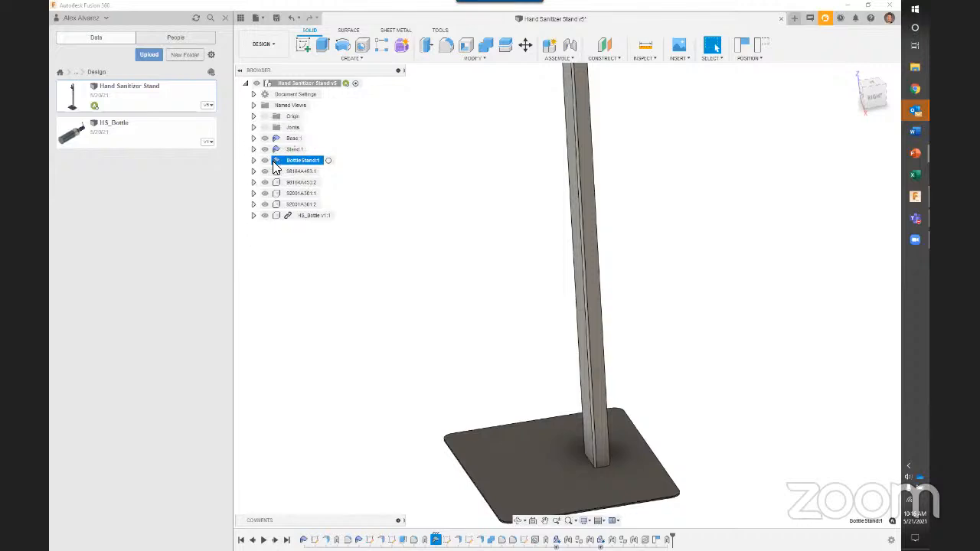
scroll(466, 234, "down", 5)
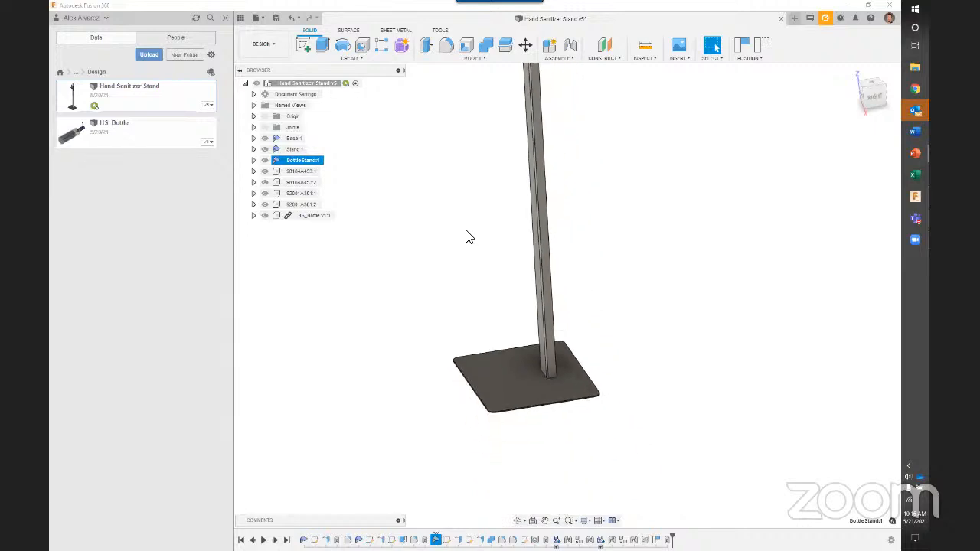
middle_click_drag(532, 350, 517, 299)
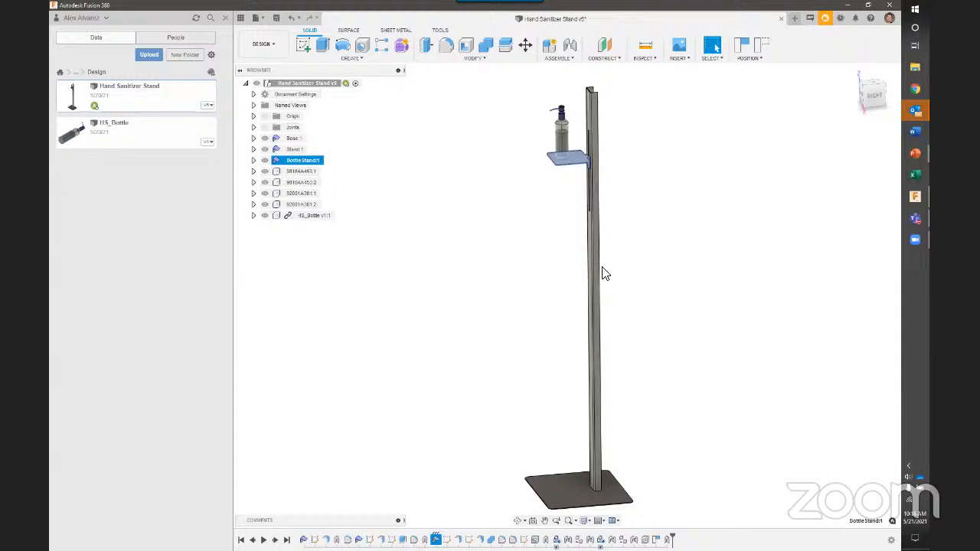
middle_click_drag(615, 416, 607, 381)
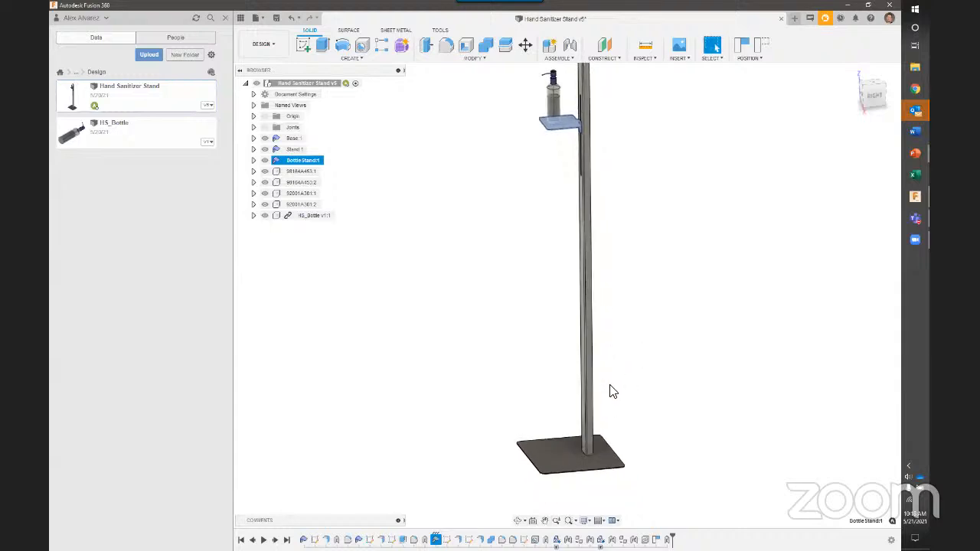
middle_click_drag(412, 218, 413, 244)
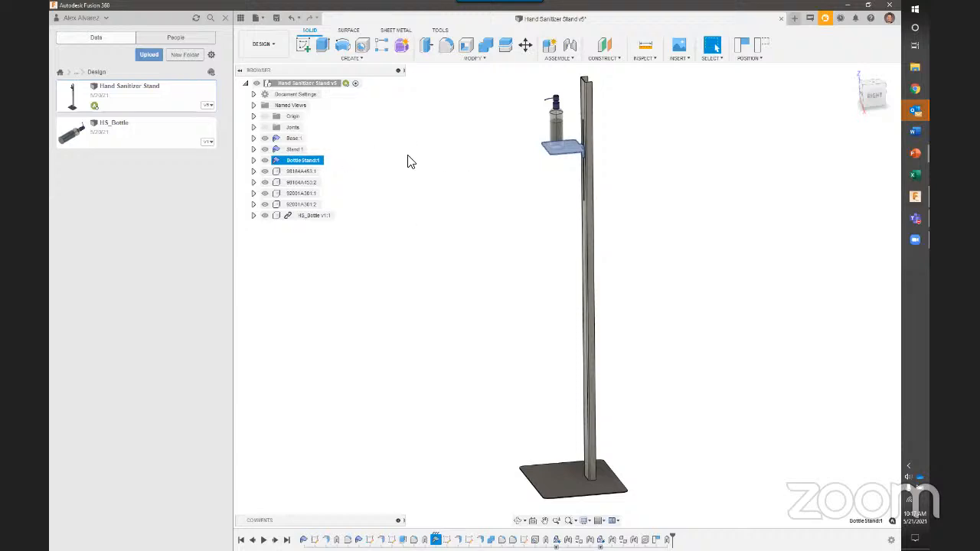
Close the data panel, clear the selection, and view the Fabrication tools in the Manufacture workspace
left_click(223, 18)
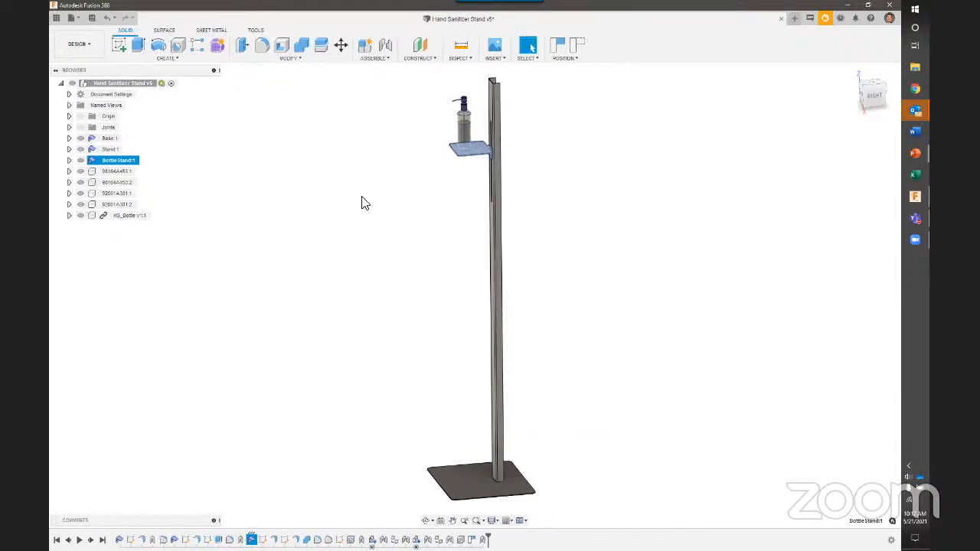
left_click(545, 178)
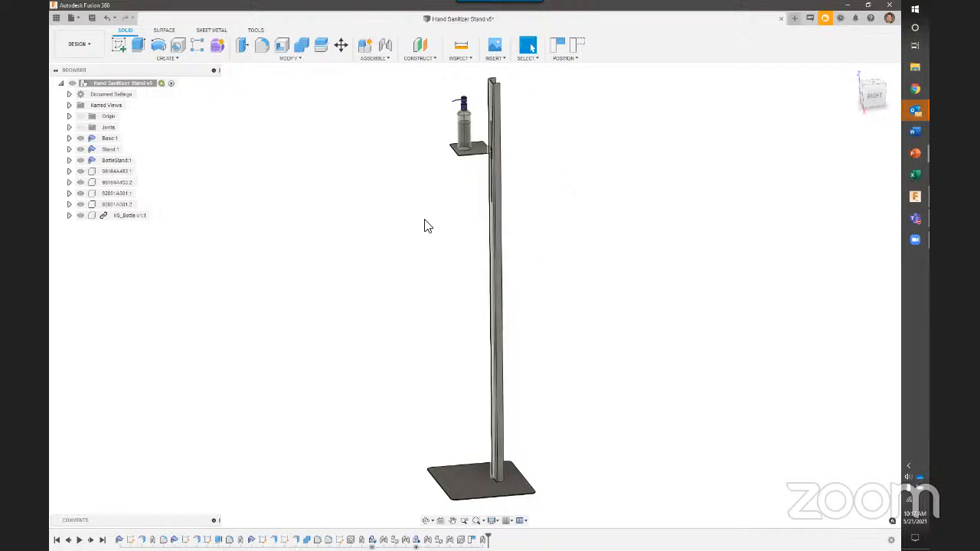
left_click(92, 49)
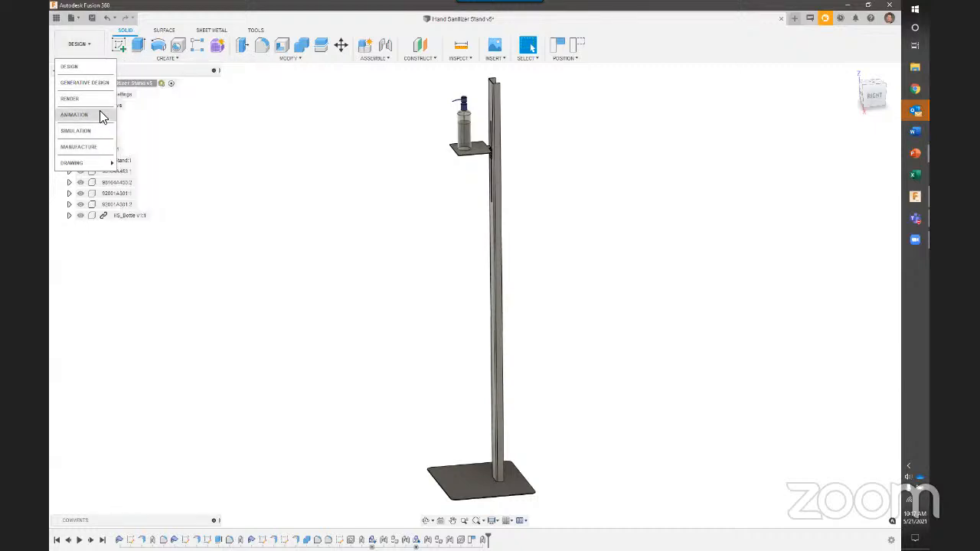
left_click(97, 148)
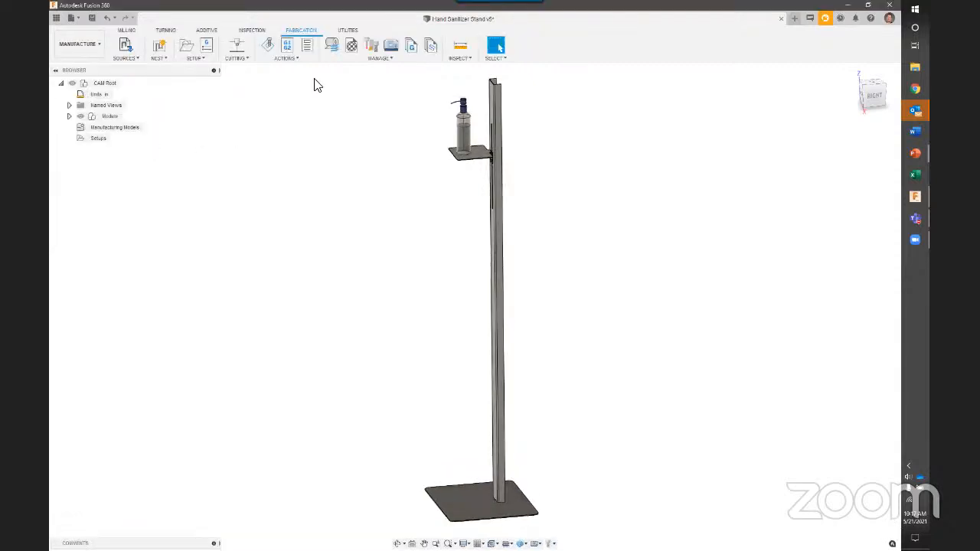
left_click(309, 34)
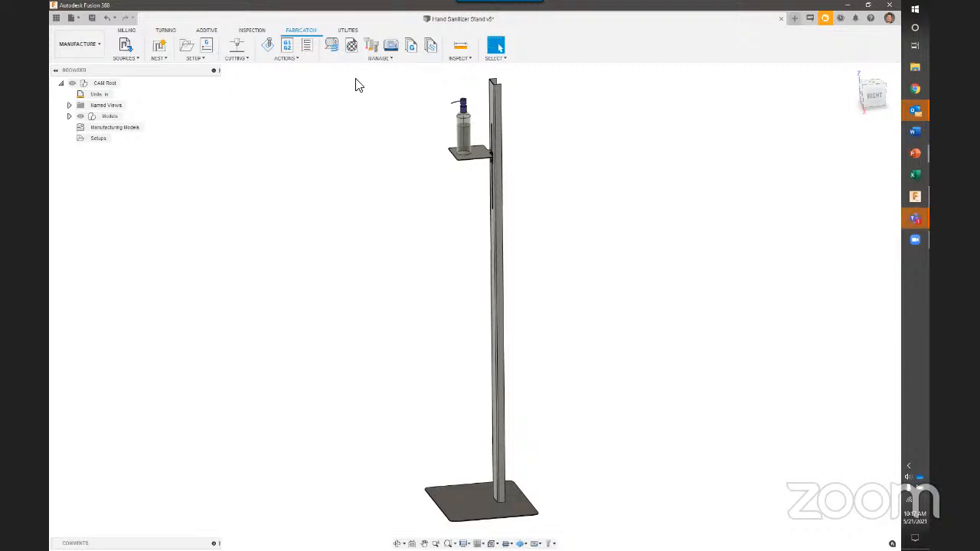
Return to the Design workspace and start nest preparation for the hand sanitizer stand, placing its dialog beside the model
left_click(92, 49)
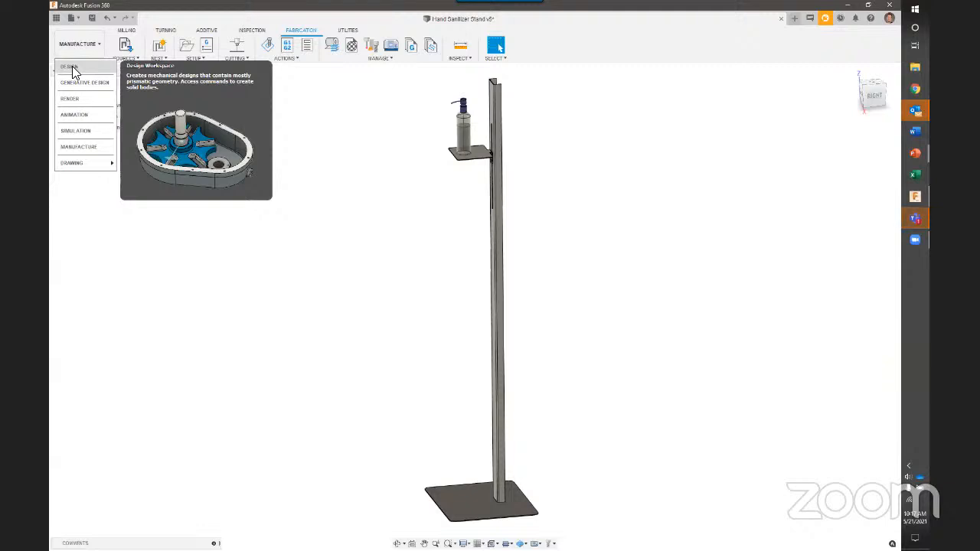
left_click(71, 67)
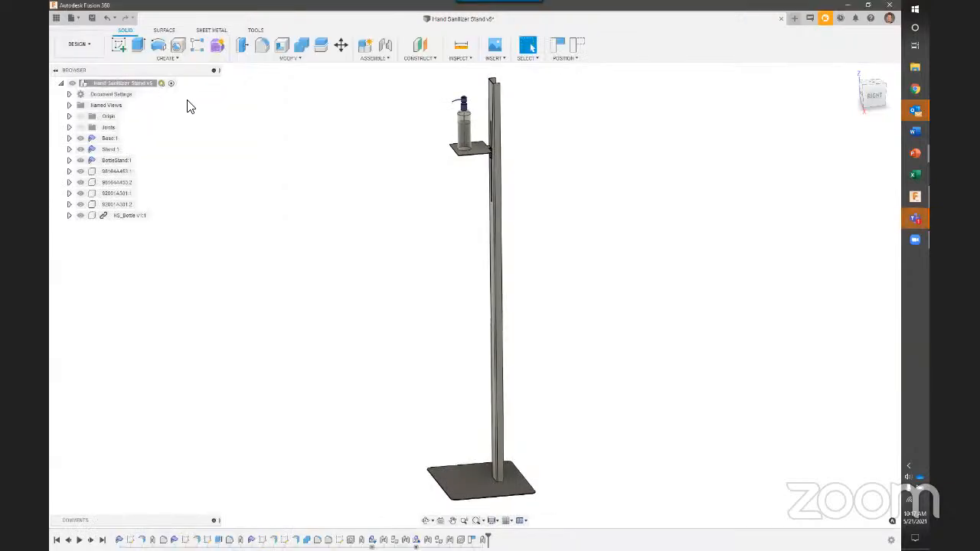
left_click(254, 31)
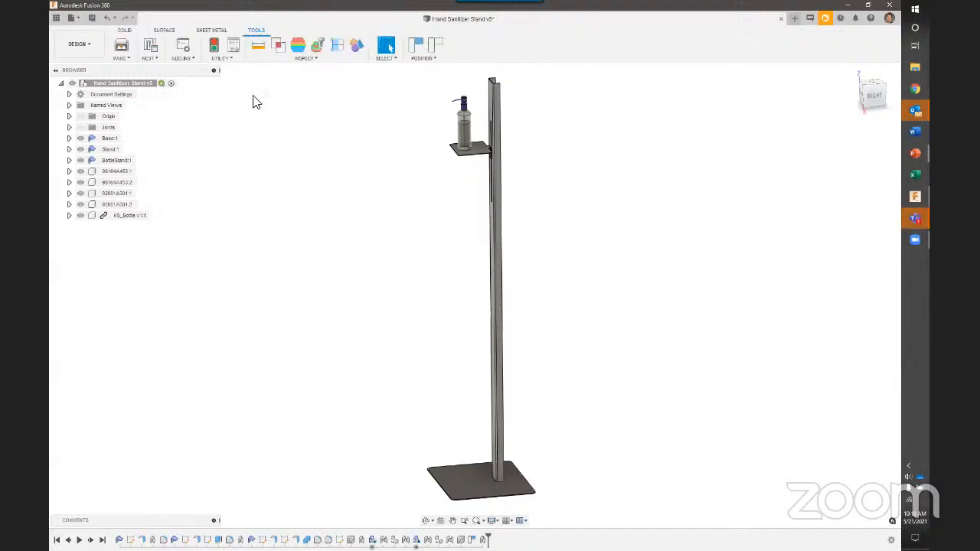
left_click(151, 49)
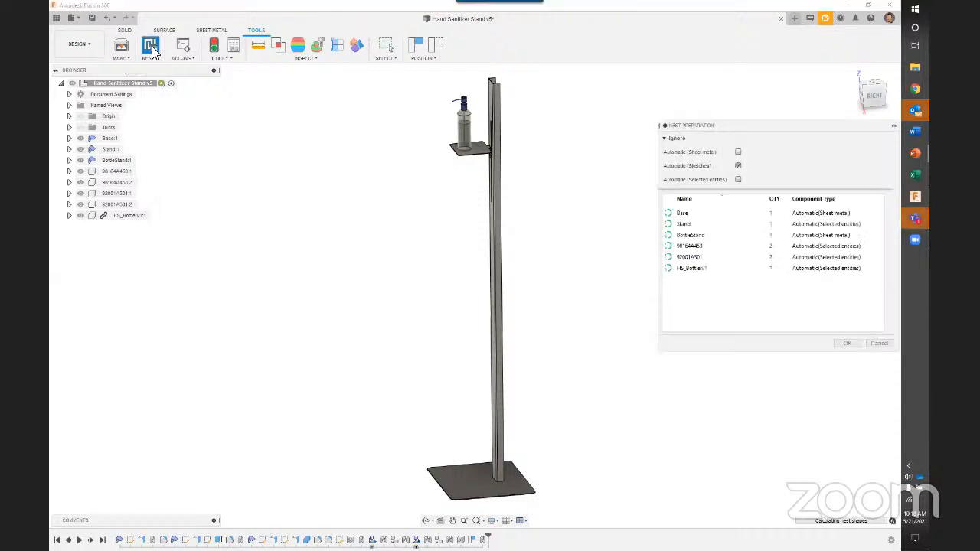
left_click_drag(774, 127, 692, 91)
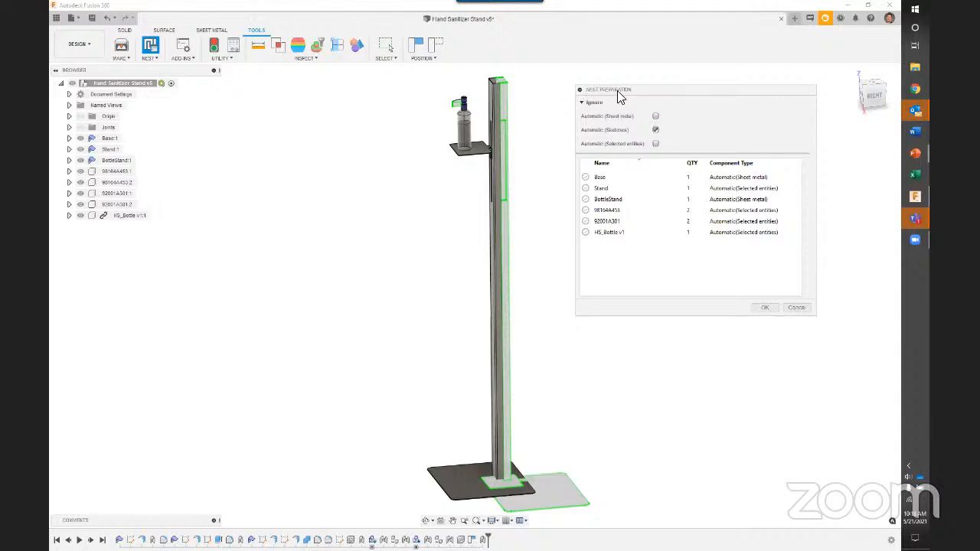
left_click_drag(617, 90, 604, 77)
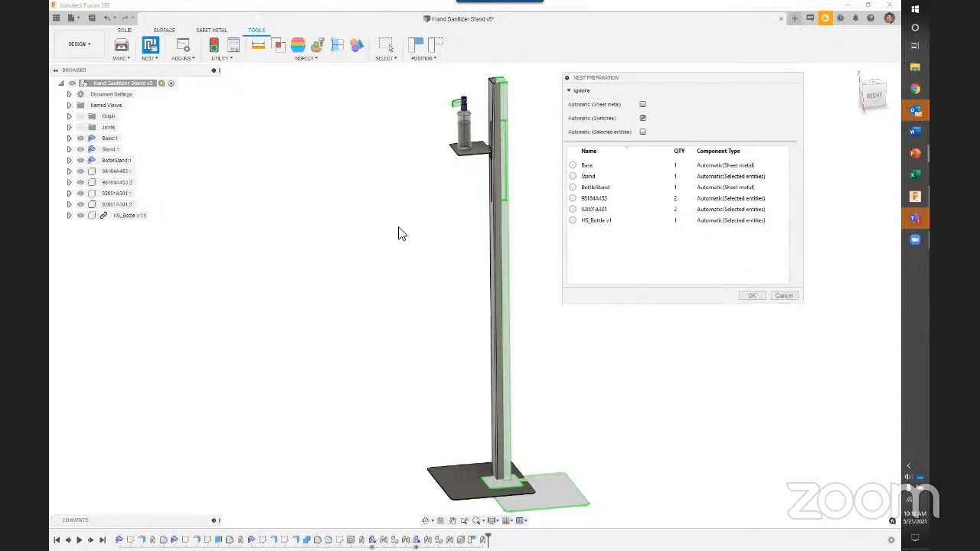
Examine the highlighted nest shapes at the base and around the stand's slot against the listed component types
middle_click_drag(398, 234, 383, 230)
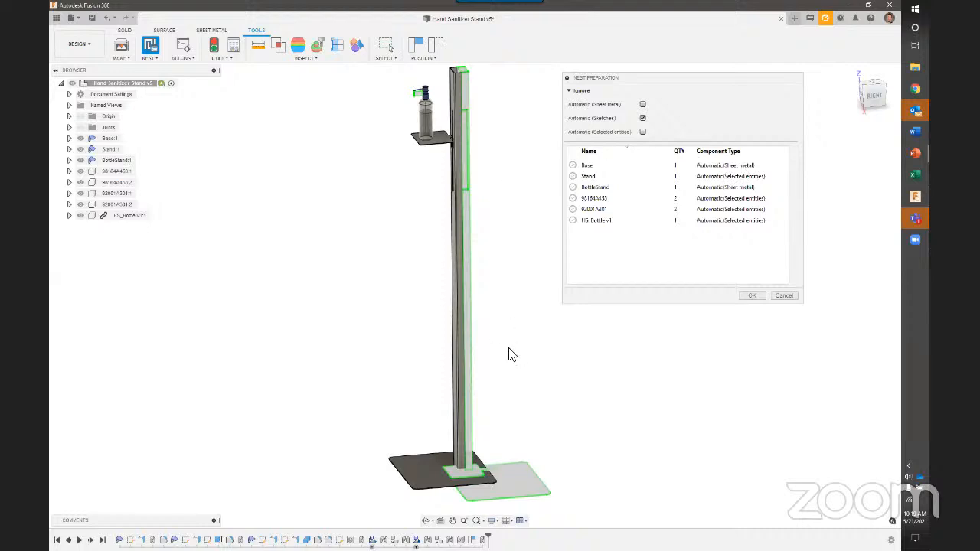
middle_click_drag(508, 421, 496, 392)
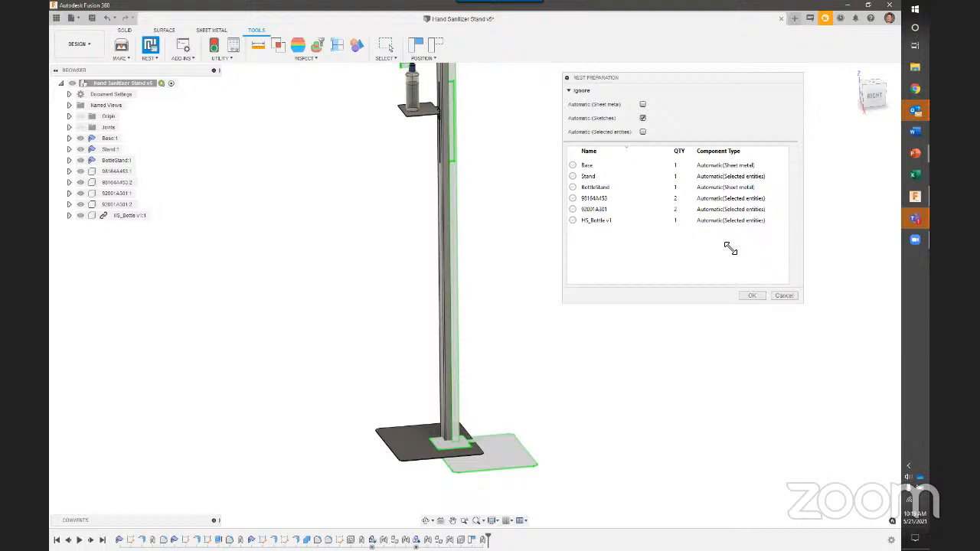
scroll(415, 463, "up", 8)
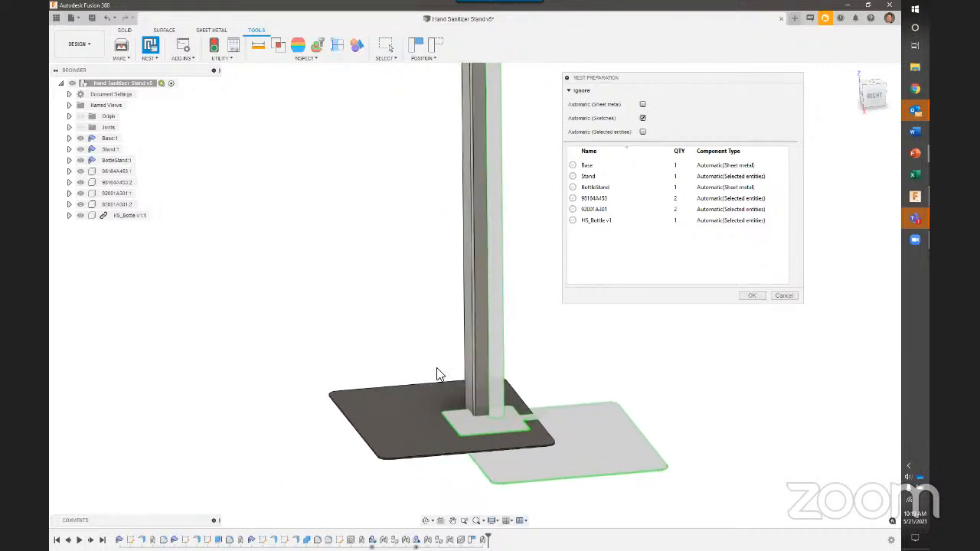
scroll(408, 467, "down", 8)
scroll(397, 334, "up", 10)
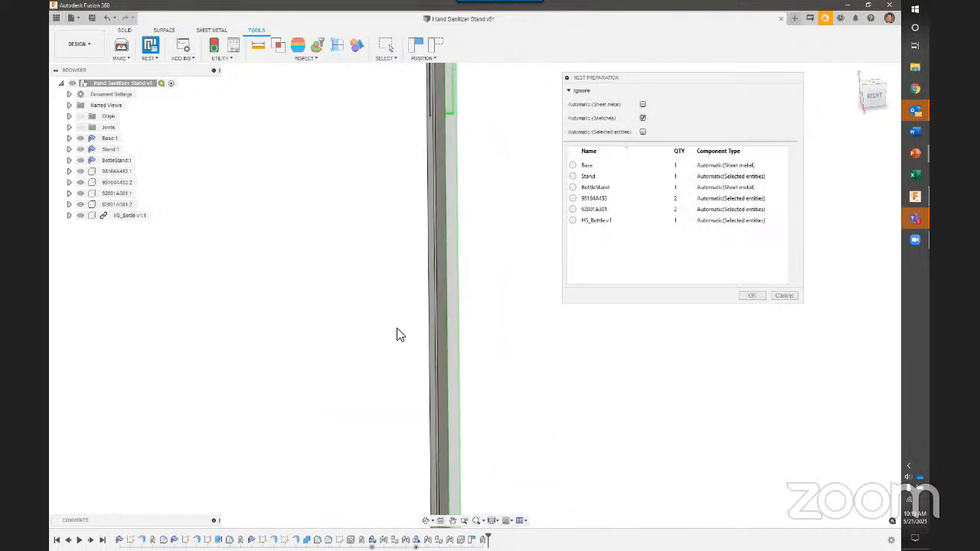
middle_click_drag(480, 155, 370, 209, "shift")
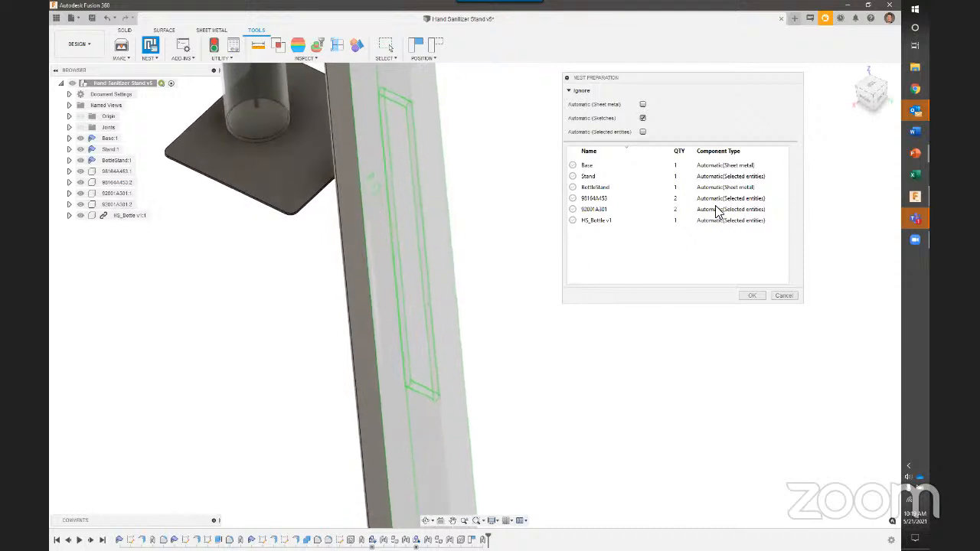
scroll(700, 290, "down", 8)
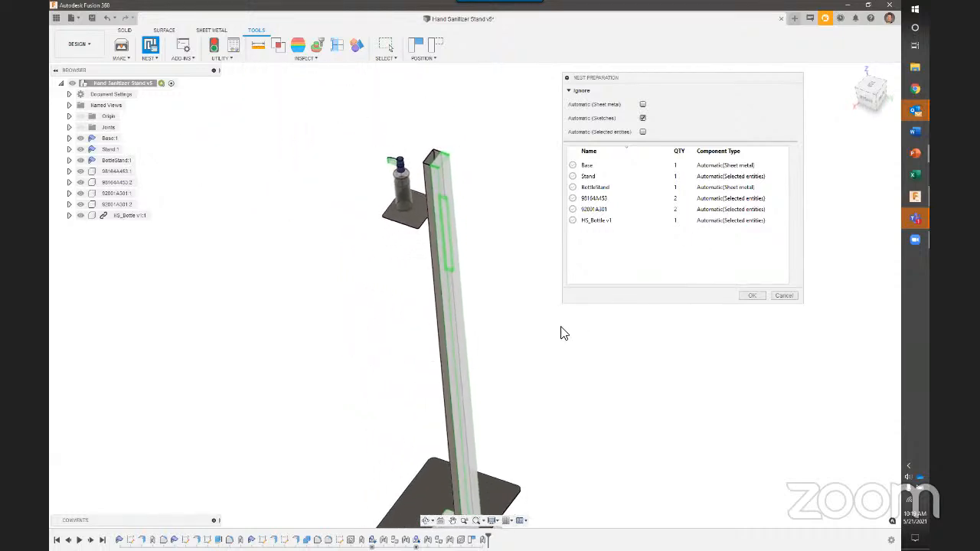
Try nest preparation with sketches no longer ignored and automatic selected entities ignored, review the remaining components, and cancel it
left_click(642, 118)
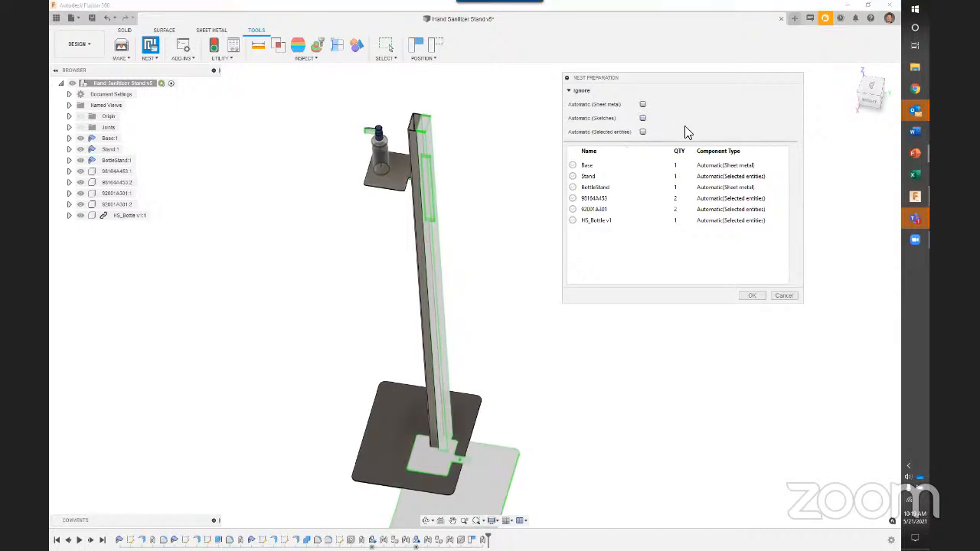
left_click(642, 132)
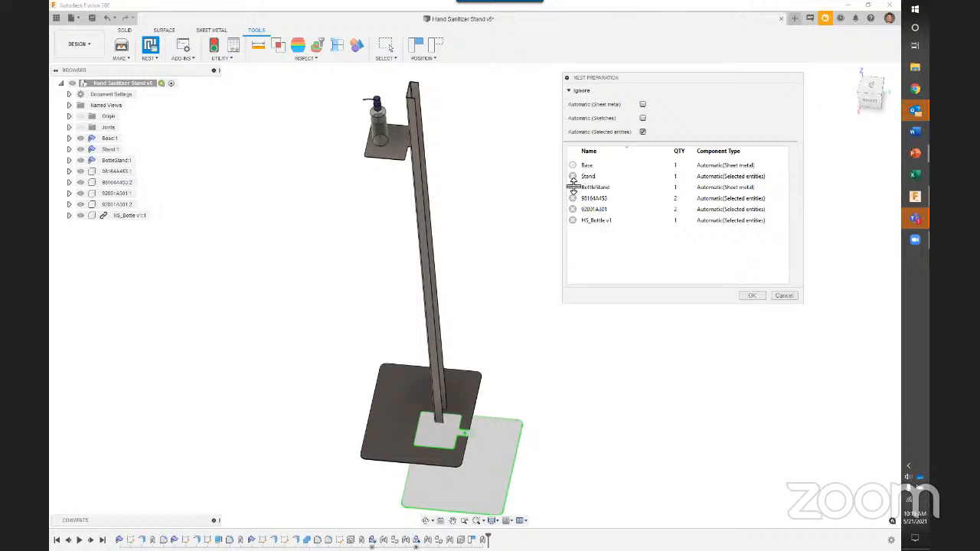
middle_click_drag(602, 334, 667, 295, "shift")
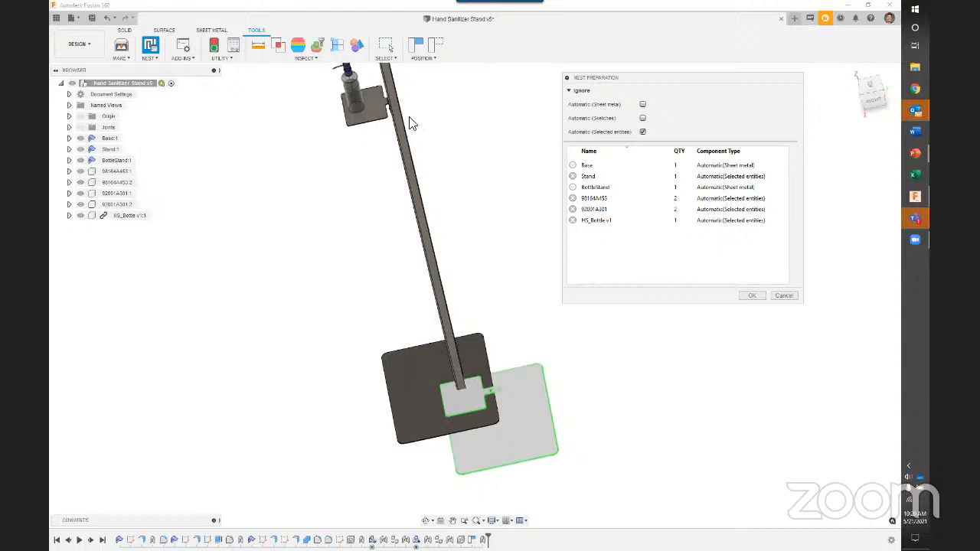
middle_click_drag(357, 91, 372, 114)
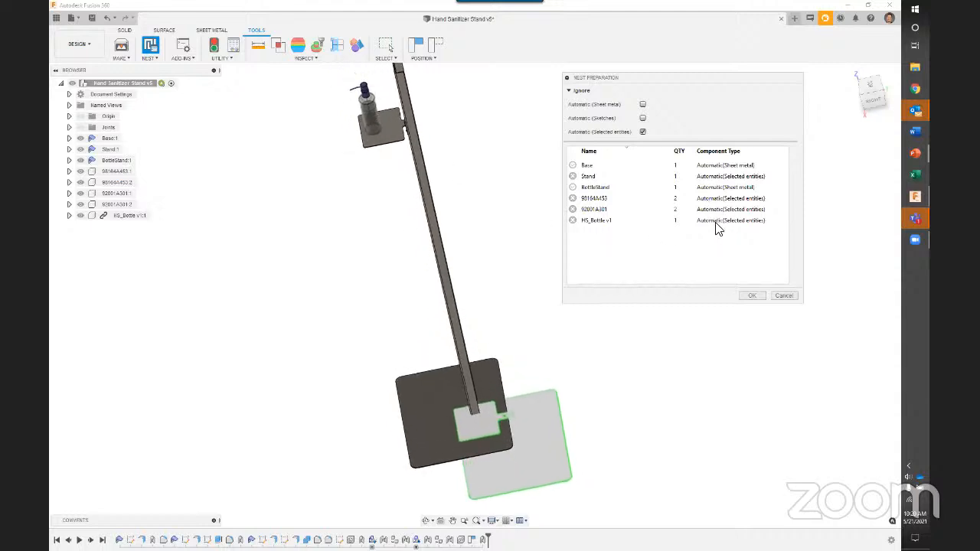
middle_click_drag(437, 173, 436, 181)
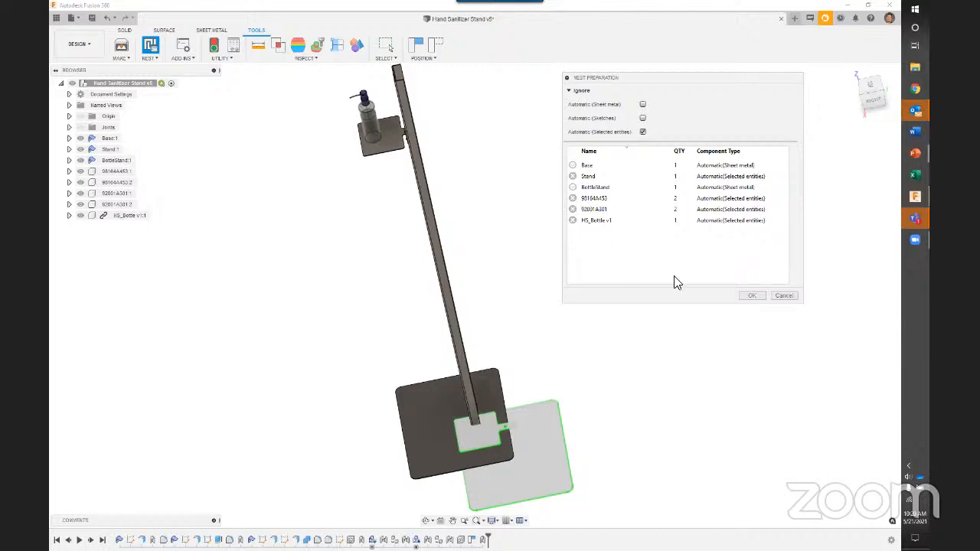
left_click(784, 296)
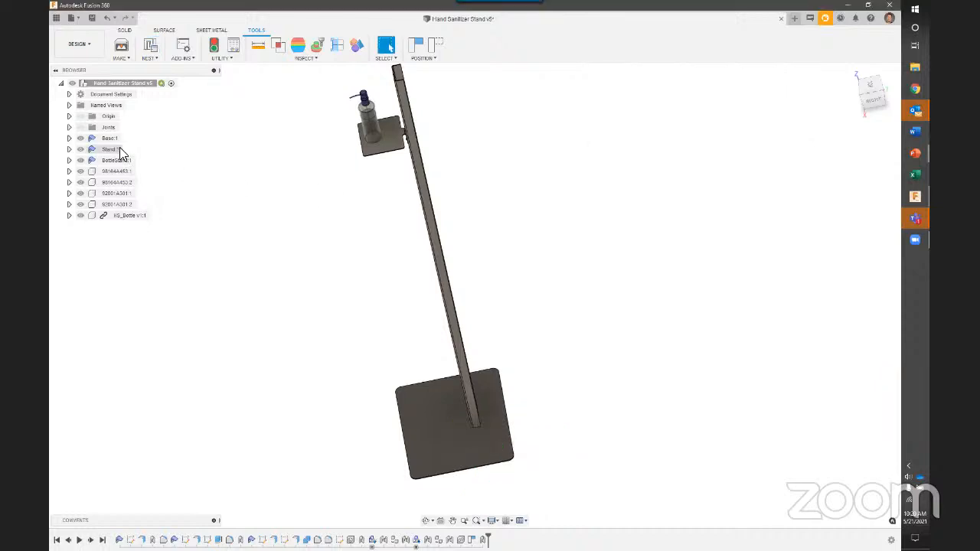
Expand the Base and Stand components and compare their sheet metal rules and flat pattern entries, selecting each part in turn
left_click(111, 149)
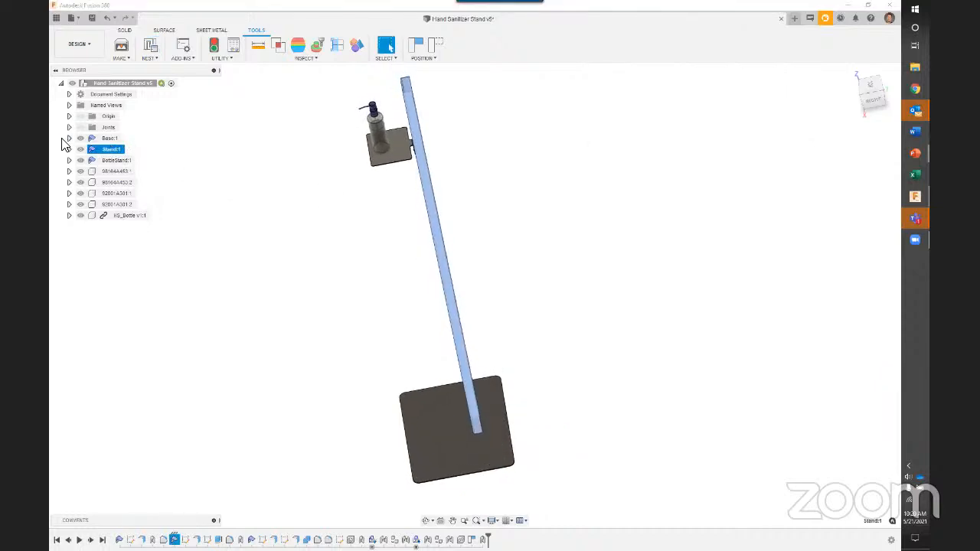
left_click(69, 143)
left_click(69, 138)
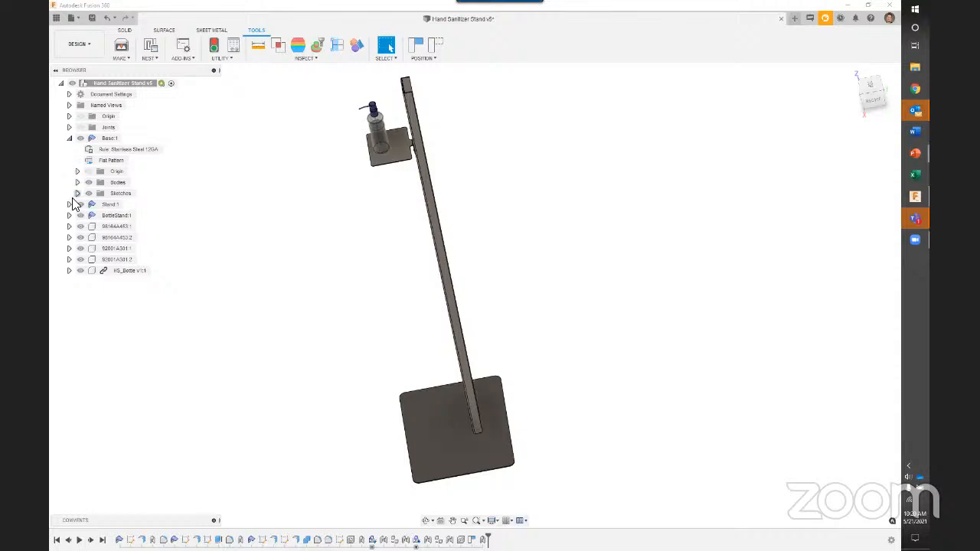
left_click(69, 204)
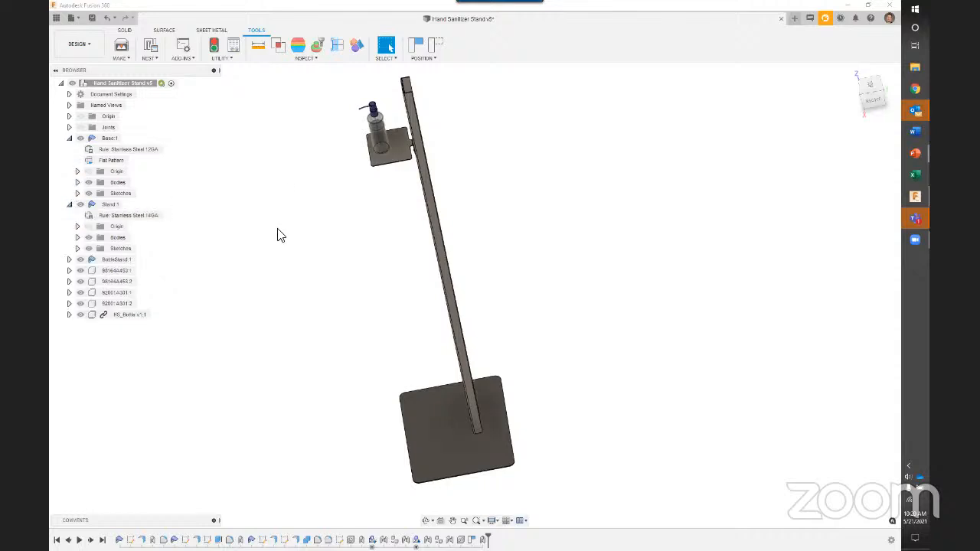
left_click(112, 138)
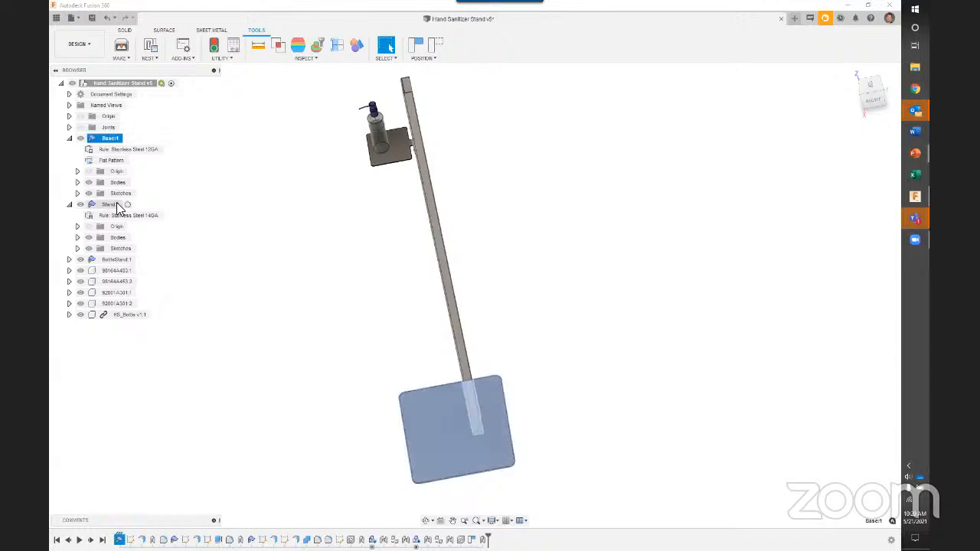
left_click(111, 205)
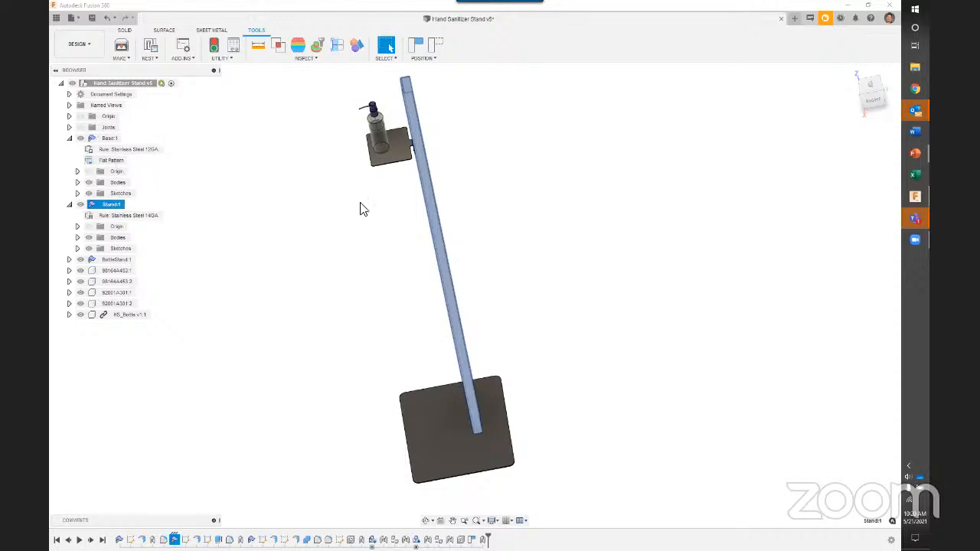
middle_click_drag(360, 219, 365, 221, "shift")
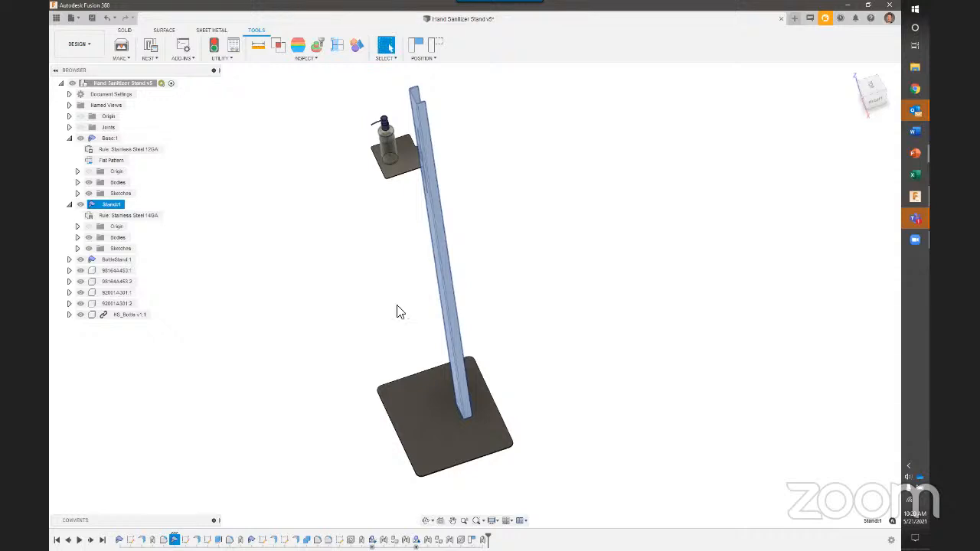
Activate the Stand component and create its sheet metal flat pattern using the long slotted face as the stationary face
left_click(129, 205)
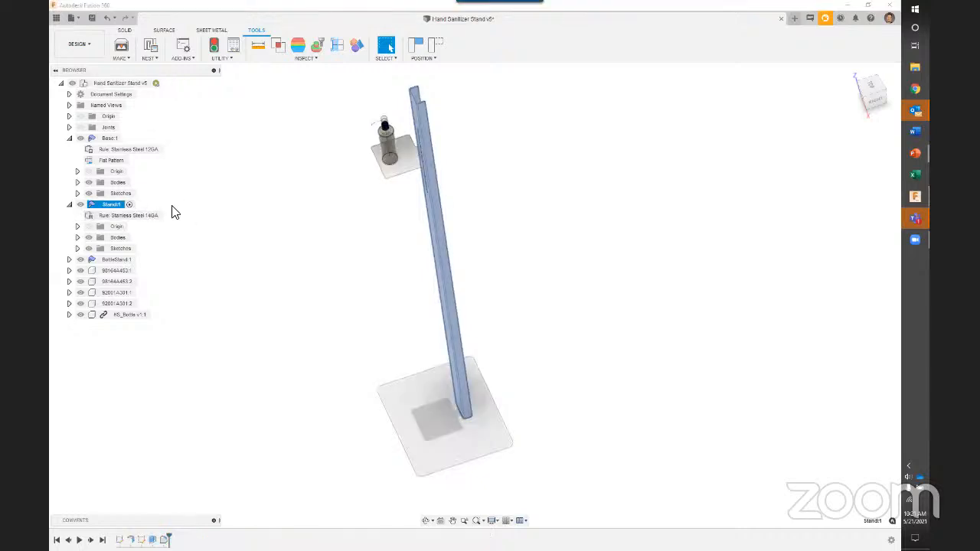
middle_click_drag(278, 216, 291, 276)
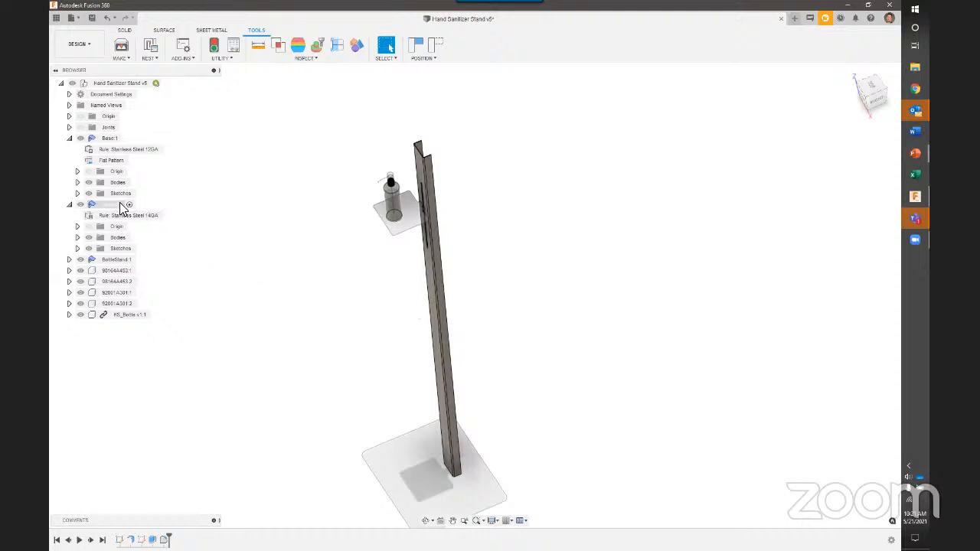
left_click(209, 33)
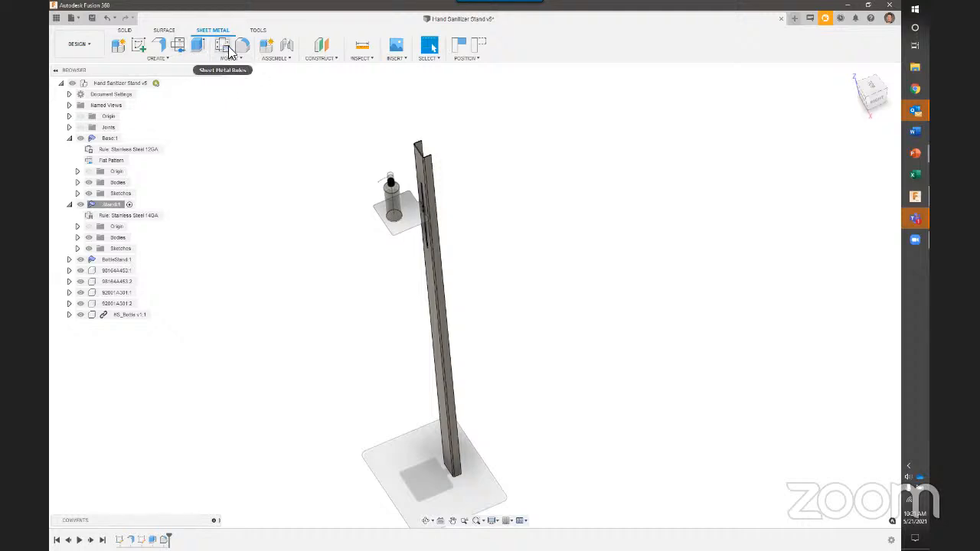
left_click(184, 52)
middle_click_drag(490, 291, 450, 258, "shift")
scroll(433, 284, "up", 3)
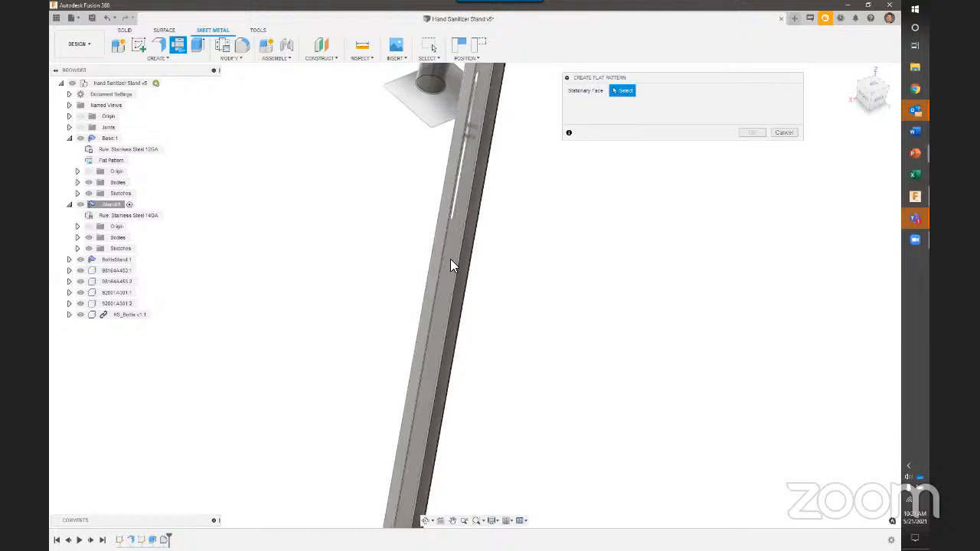
left_click(450, 254)
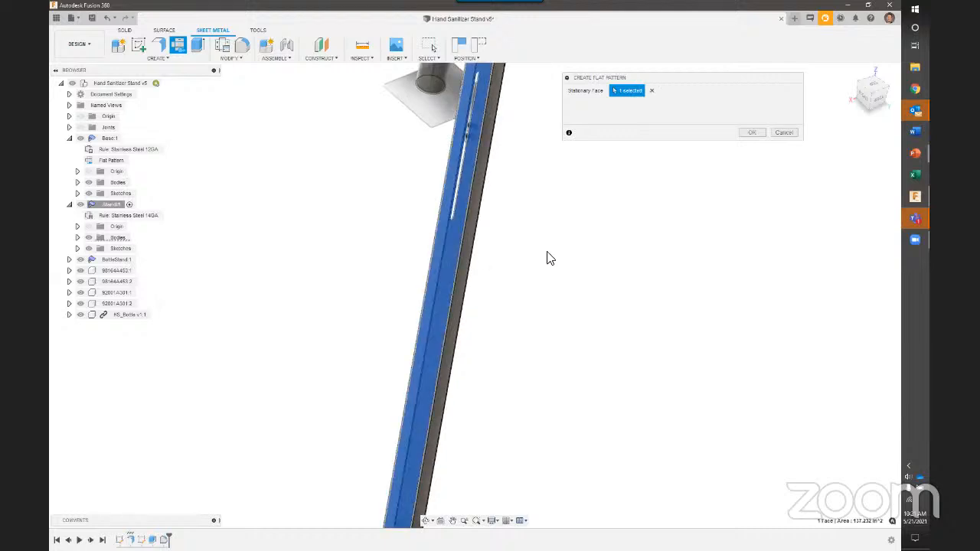
left_click(758, 133)
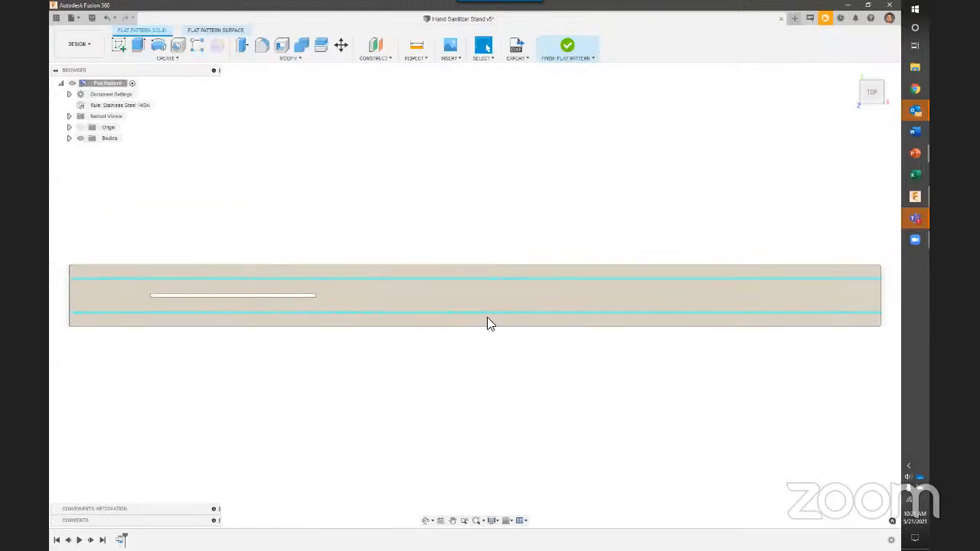
Finish the Stand's flat pattern and reactivate the top-level Hand Sanitizer Stand assembly with the Stand and Base entries collapsed
left_click(567, 46)
middle_click_drag(496, 260, 543, 284, "shift")
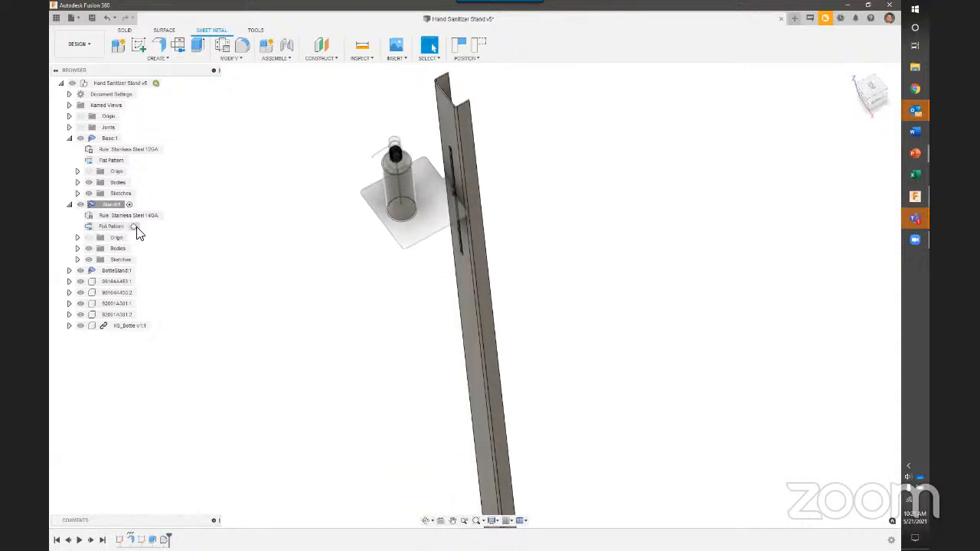
left_click(70, 204)
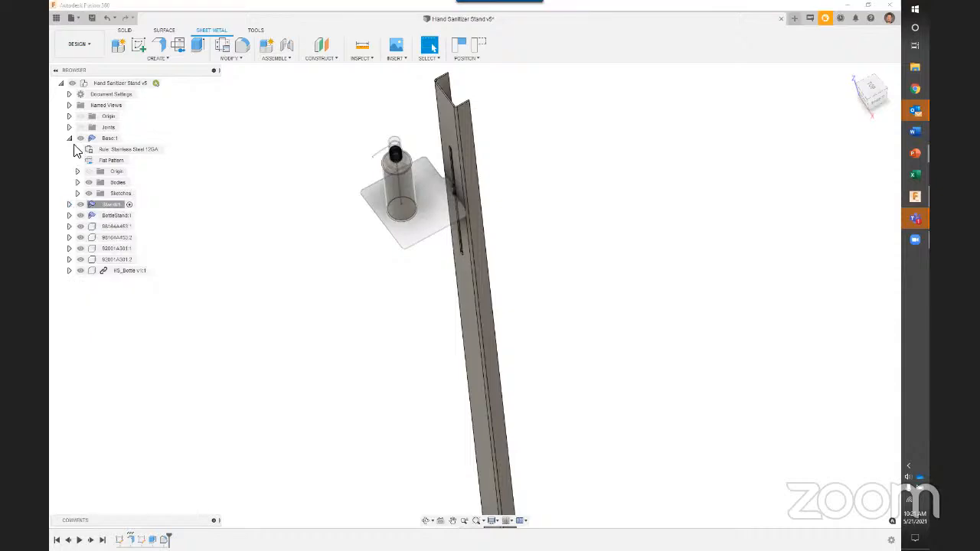
left_click(70, 138)
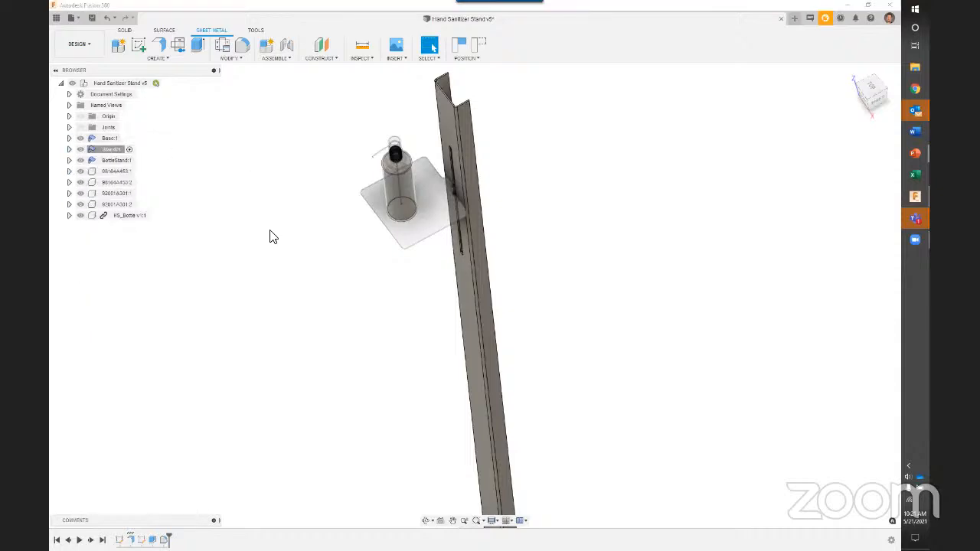
scroll(270, 252, "down", 3)
middle_click_drag(254, 277, 251, 245, "shift")
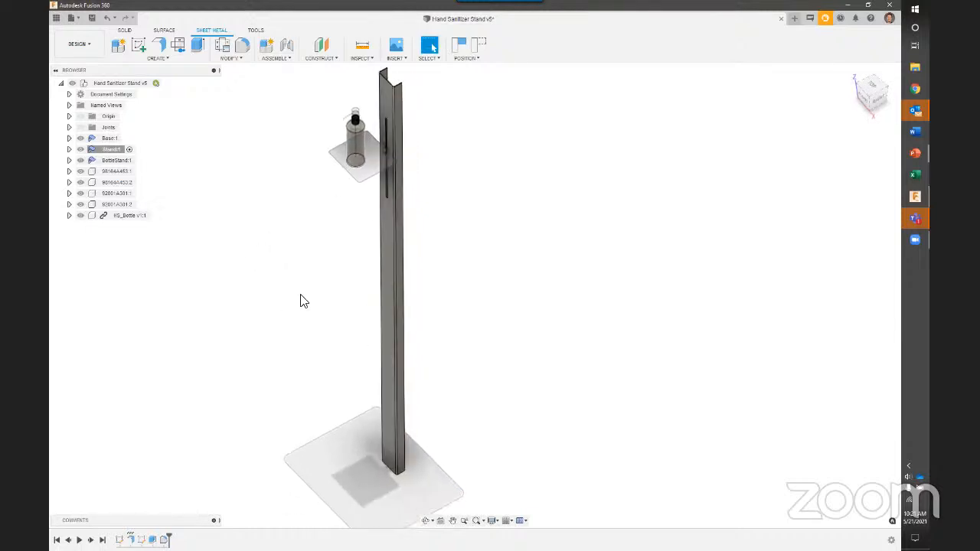
mouse_move(158, 88)
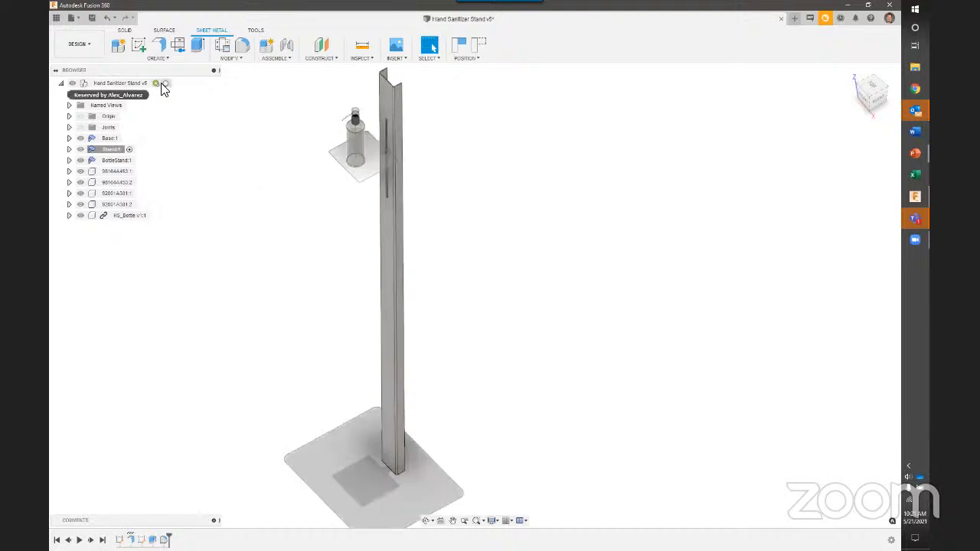
left_click(165, 83)
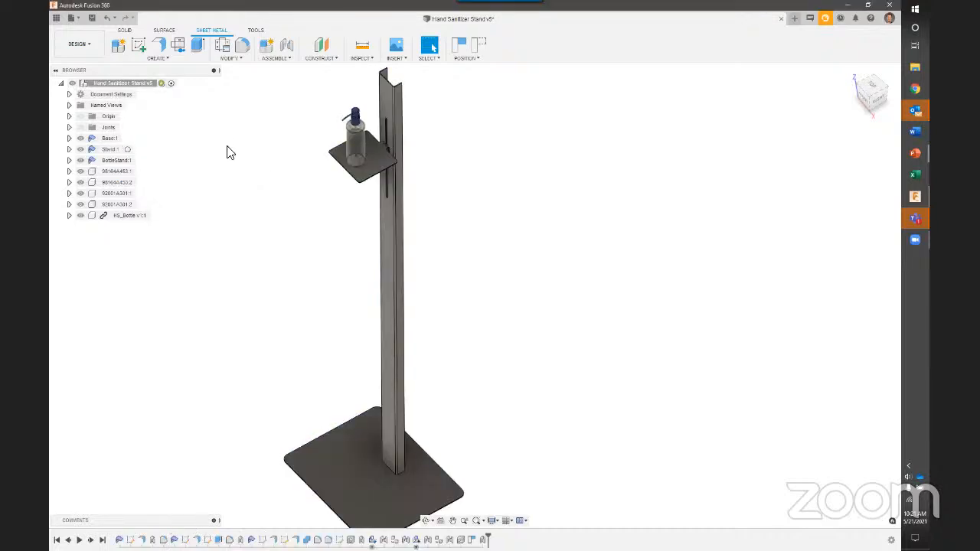
Start nest preparation on the assembly with automatic selected entities ignored and automatic sketches no longer ignored
left_click(249, 29)
left_click(151, 47)
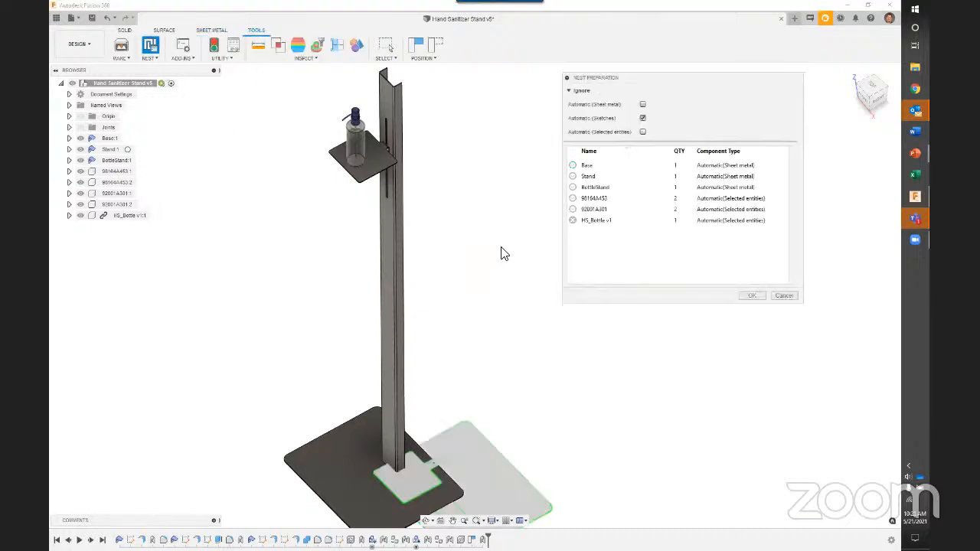
left_click(642, 132)
scroll(417, 374, "down", 1)
middle_click_drag(455, 380, 351, 211)
scroll(373, 235, "down", 1)
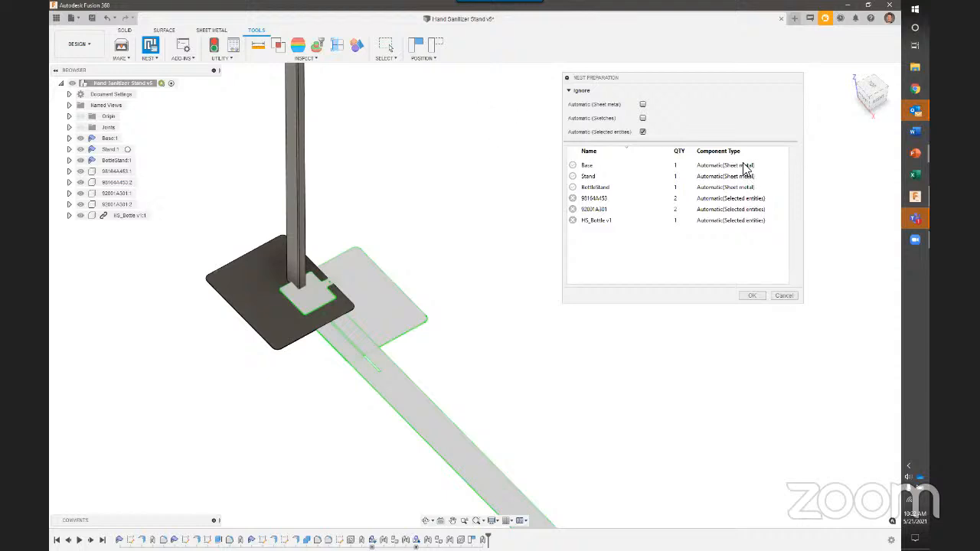
Set the component type of fastener 98164A453 to Ignore and accept the nest preparation
left_click(750, 201)
left_click(750, 201)
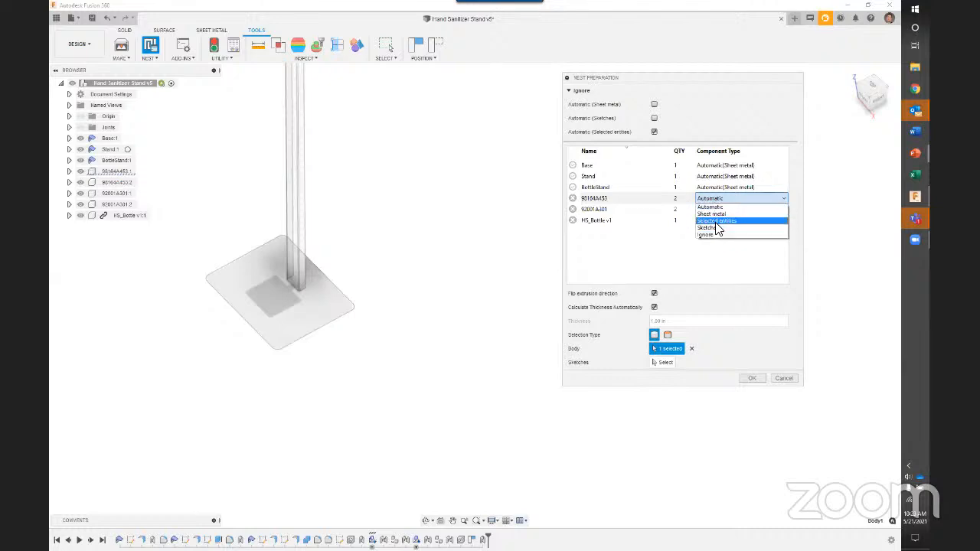
left_click(709, 207)
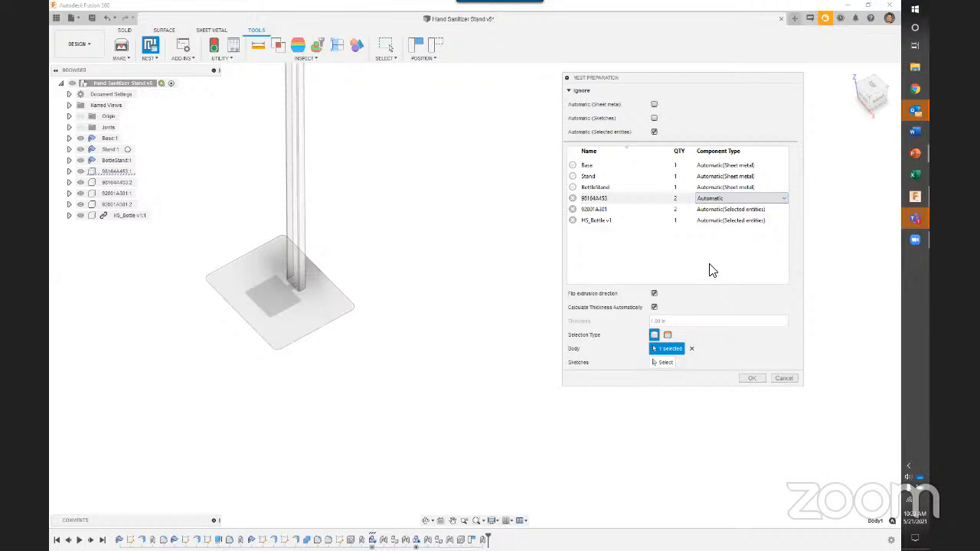
left_click(654, 307)
left_click(716, 198)
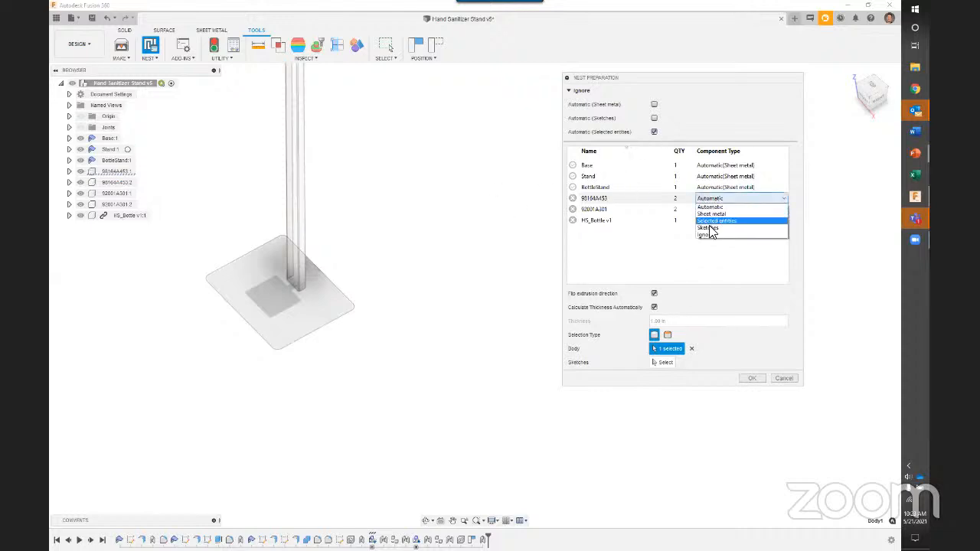
left_click(706, 236)
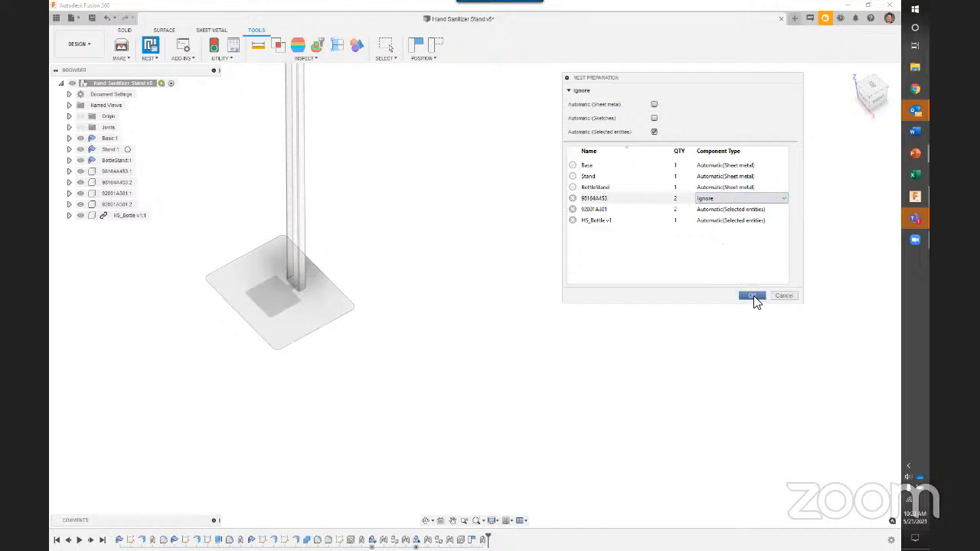
left_click(756, 298)
Start a file upload into the project's Design folder and browse to the Downloads folder
middle_click_drag(330, 194, 422, 328, "shift")
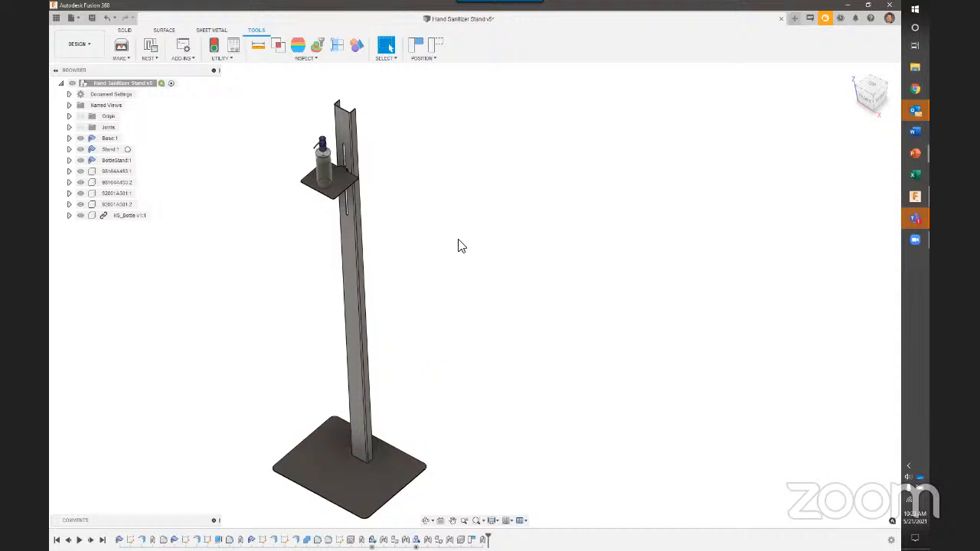
middle_click_drag(429, 293, 434, 282)
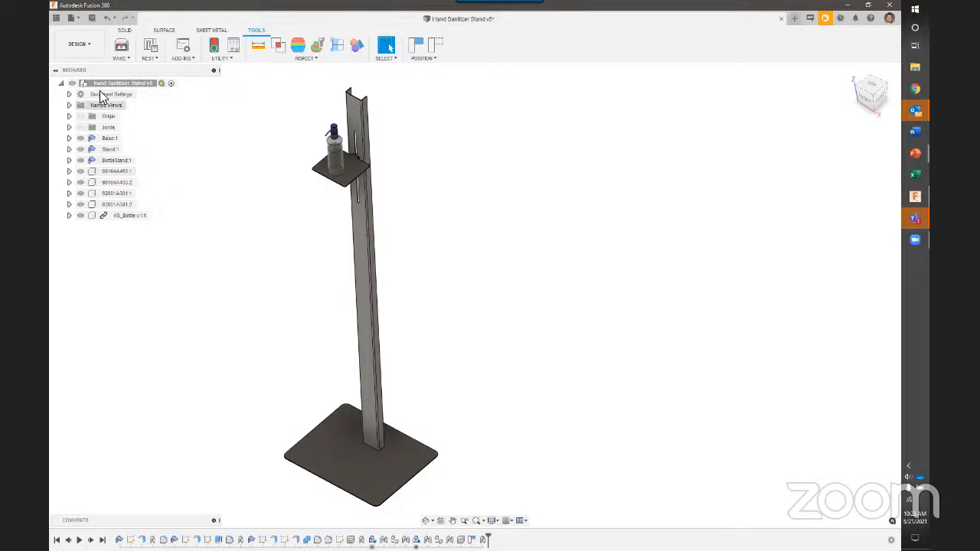
left_click(55, 18)
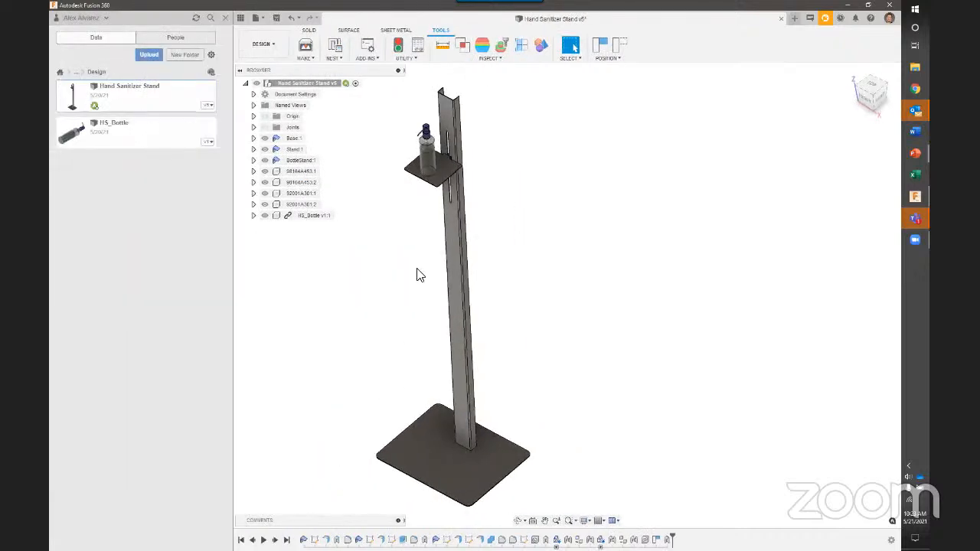
middle_click_drag(419, 275, 457, 269)
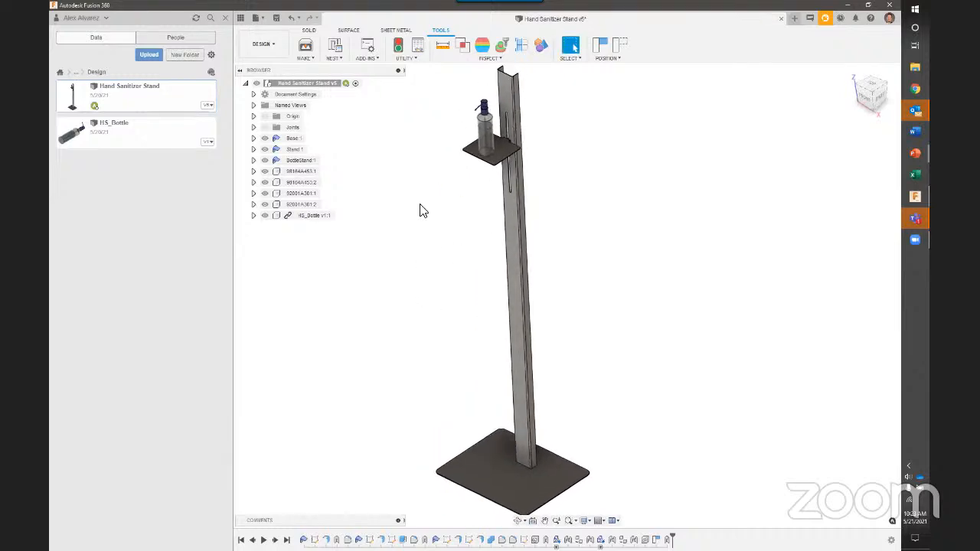
left_click(150, 56)
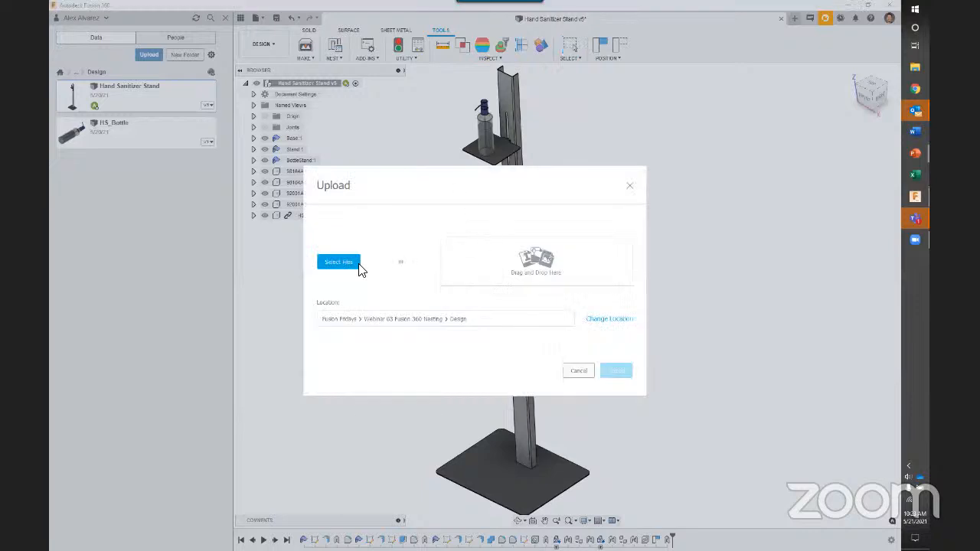
left_click(351, 266)
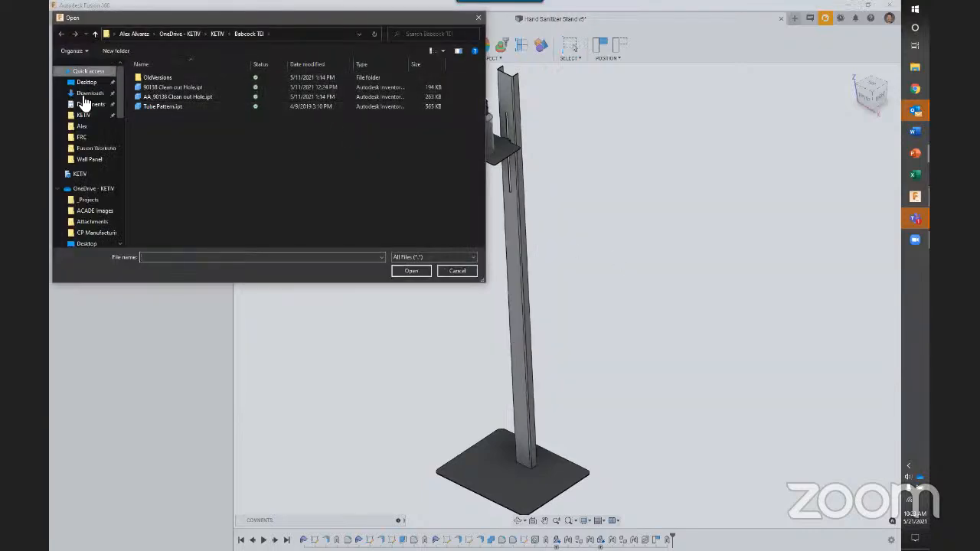
scroll(96, 177, "down", 3)
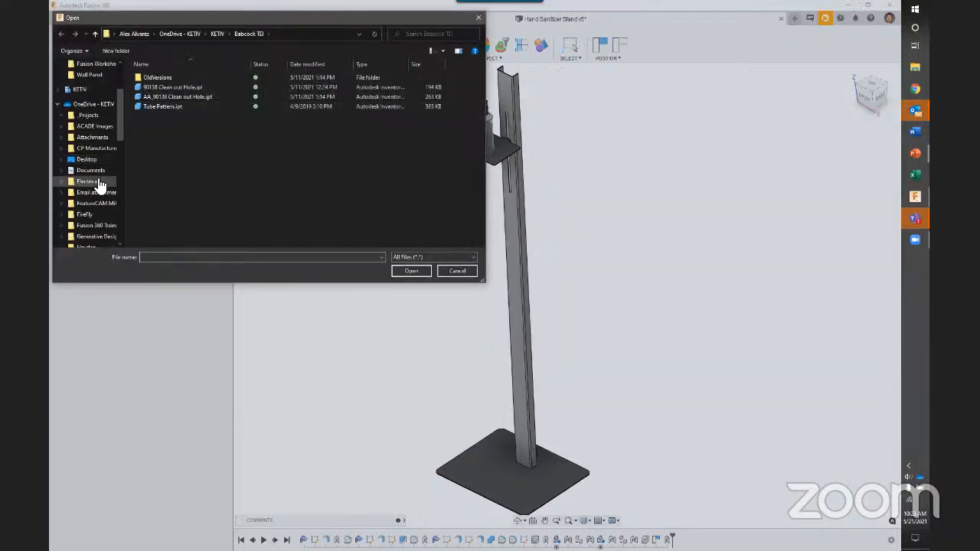
scroll(97, 180, "up", 3)
left_click(100, 93)
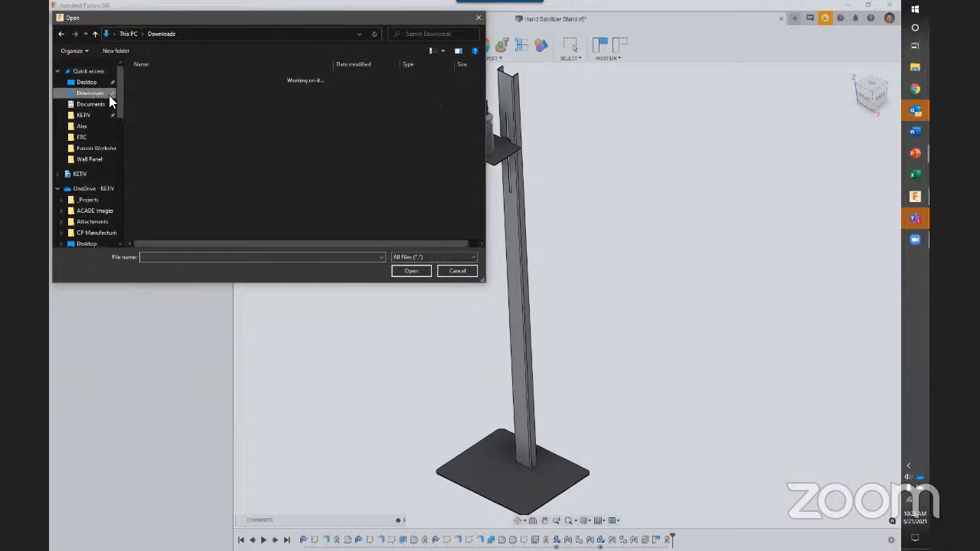
left_click_drag(282, 20, 484, 104)
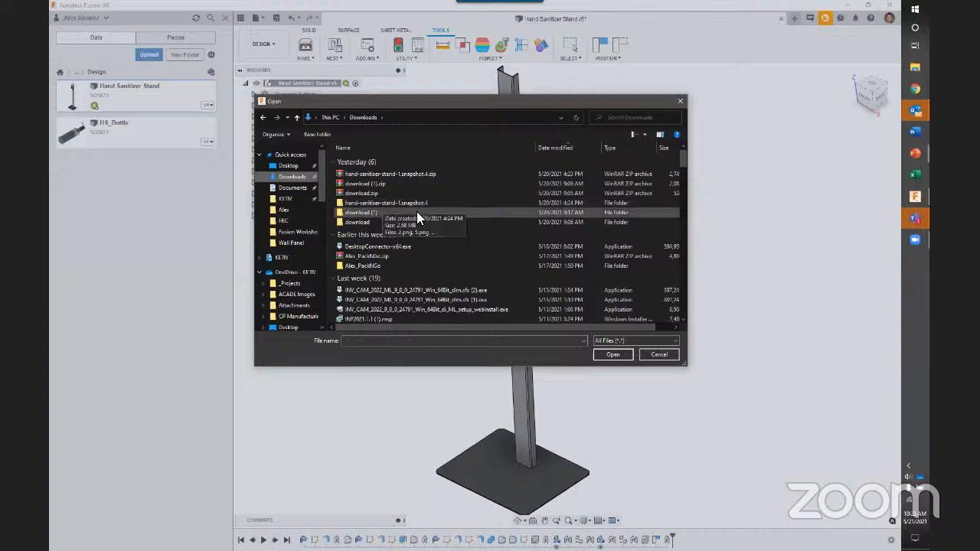
Upload Hand Sanitizer Stand 45x30mm 1.6mm v11.f3d from the hand-sanitiser-stand-1.snapshot.4 folder and dismiss the job status
double_click(398, 204)
left_click(453, 193)
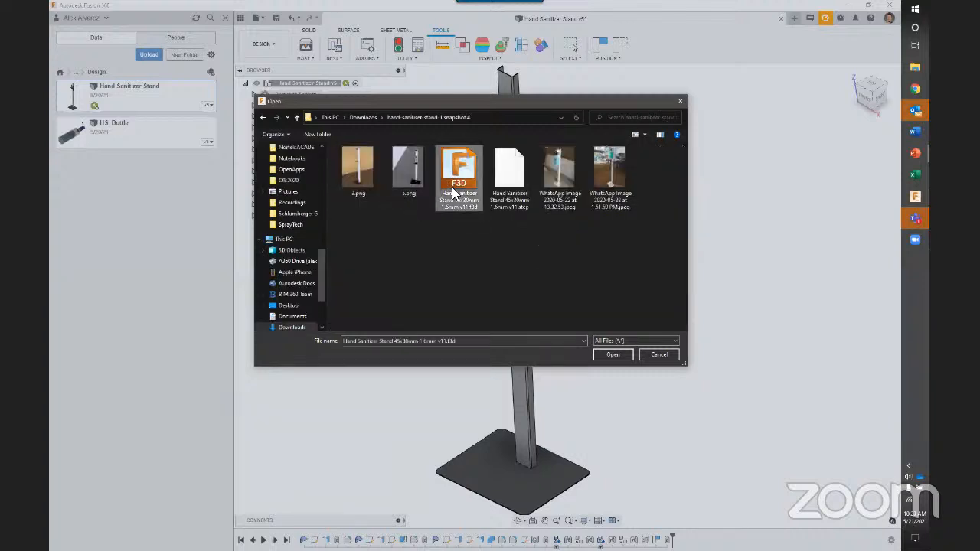
left_click(603, 356)
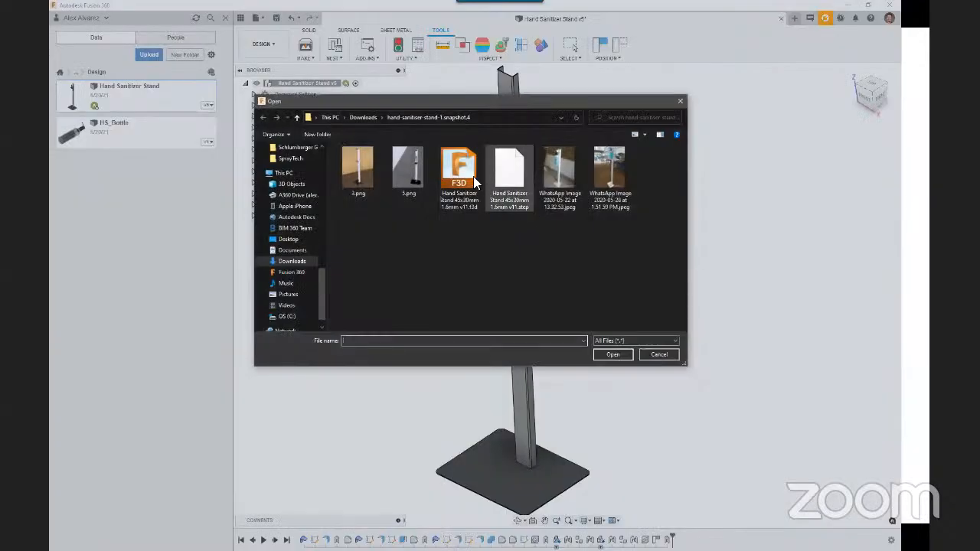
left_click(458, 176)
left_click(613, 355)
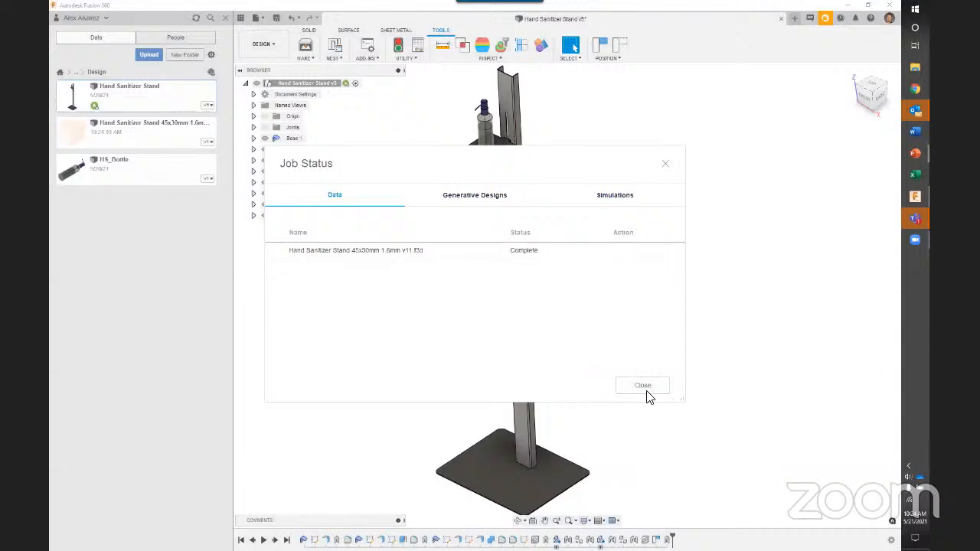
left_click(643, 386)
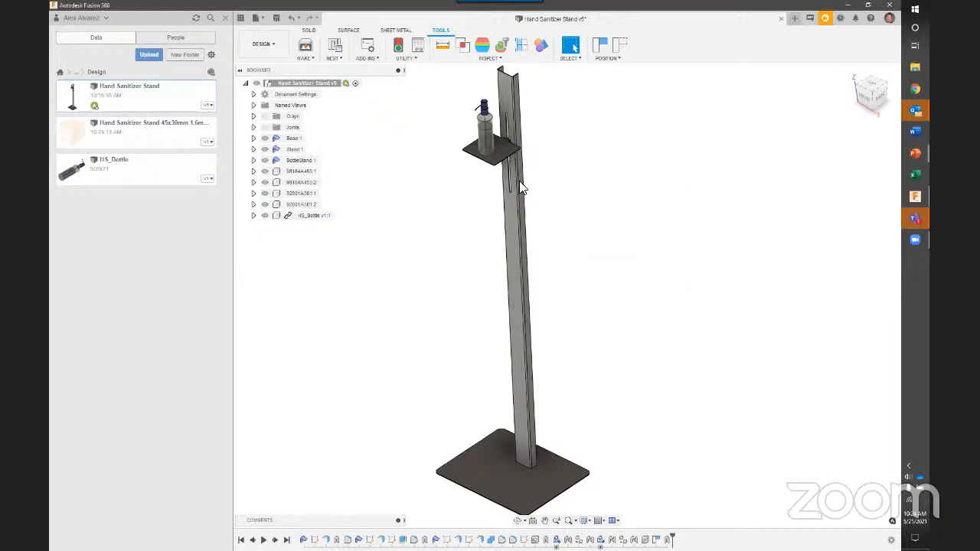
Open the uploaded Hand Sanitizer Stand 45x30mm design and highlight its bottom pedal component
double_click(141, 141)
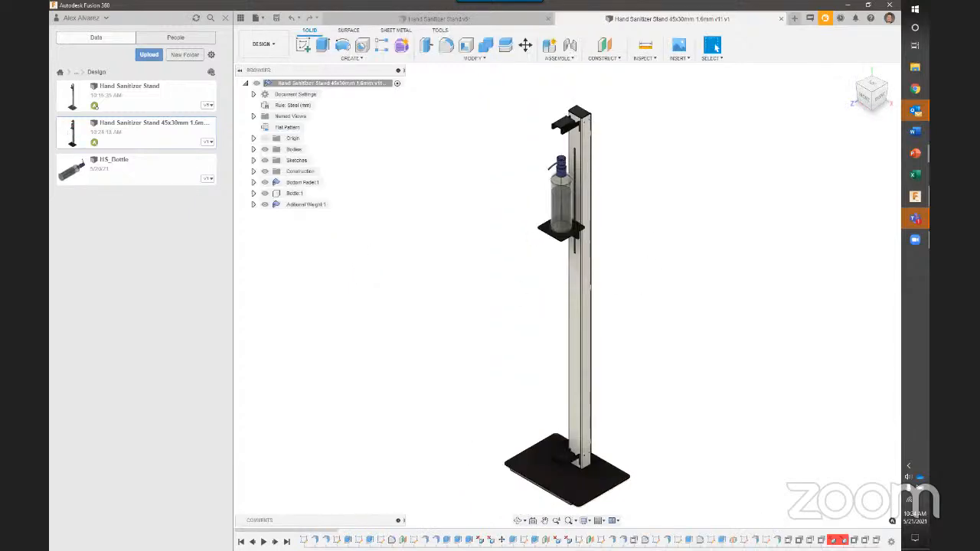
middle_click_drag(668, 297, 654, 286)
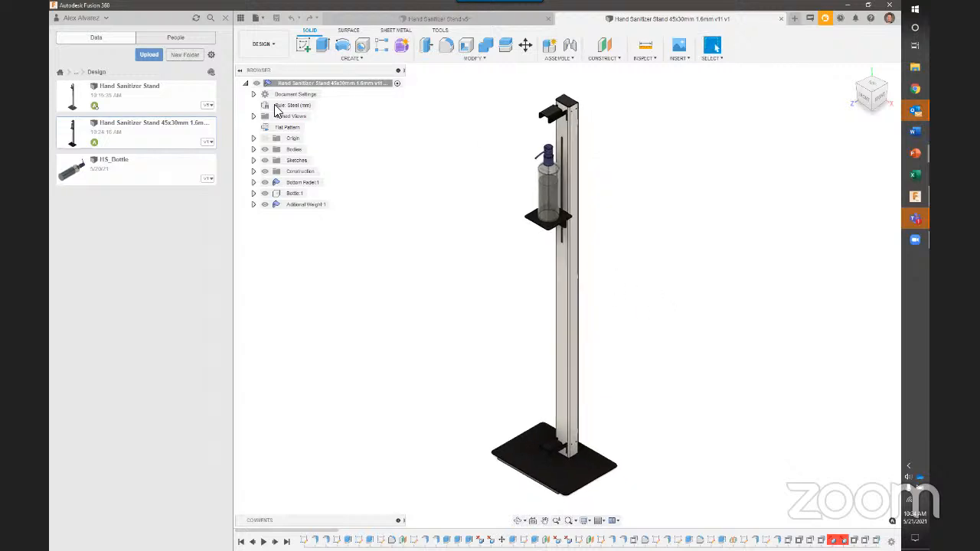
left_click(303, 182)
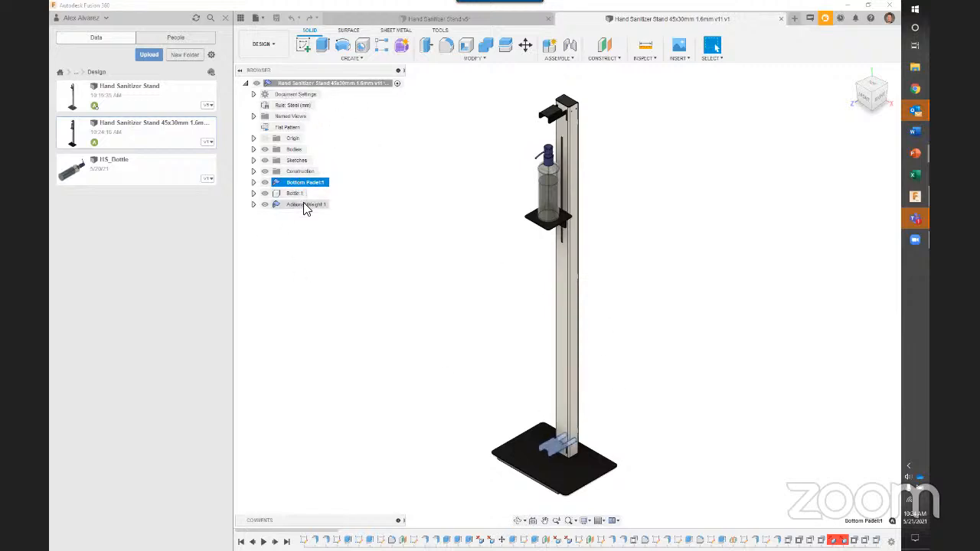
Examine the design's bodies by highlighting the pole, pedal, bottle holder, support, lever, base and back cover in turn
left_click(254, 149)
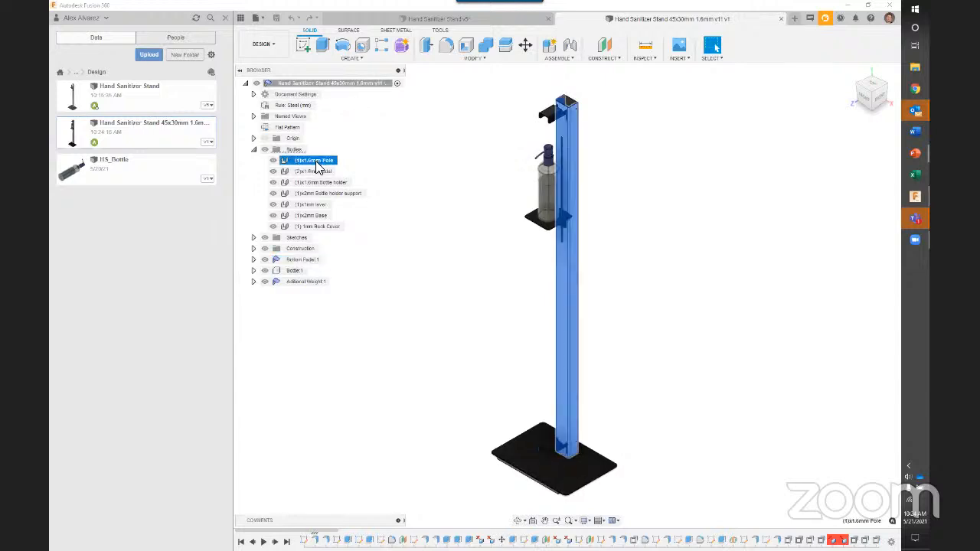
left_click(314, 172)
left_click(318, 184)
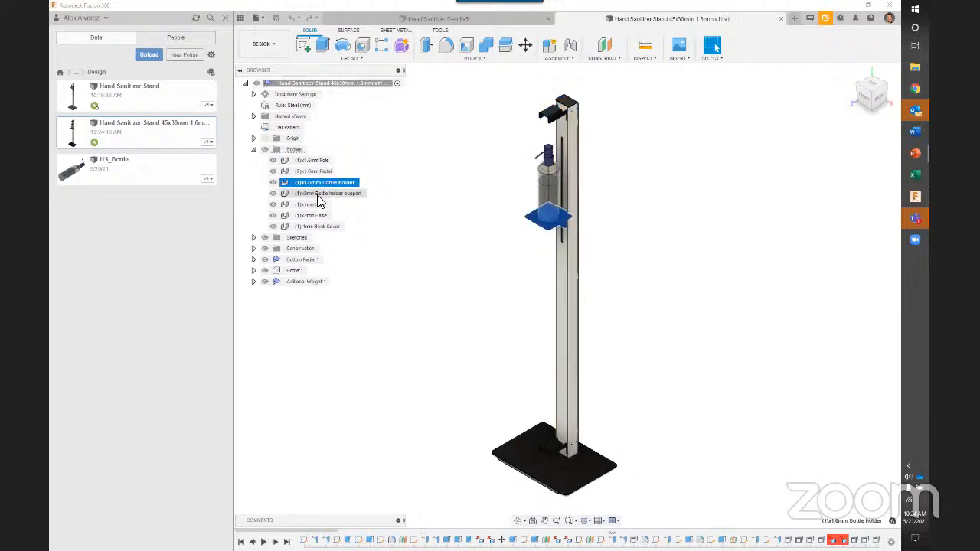
left_click(314, 194)
left_click(308, 205)
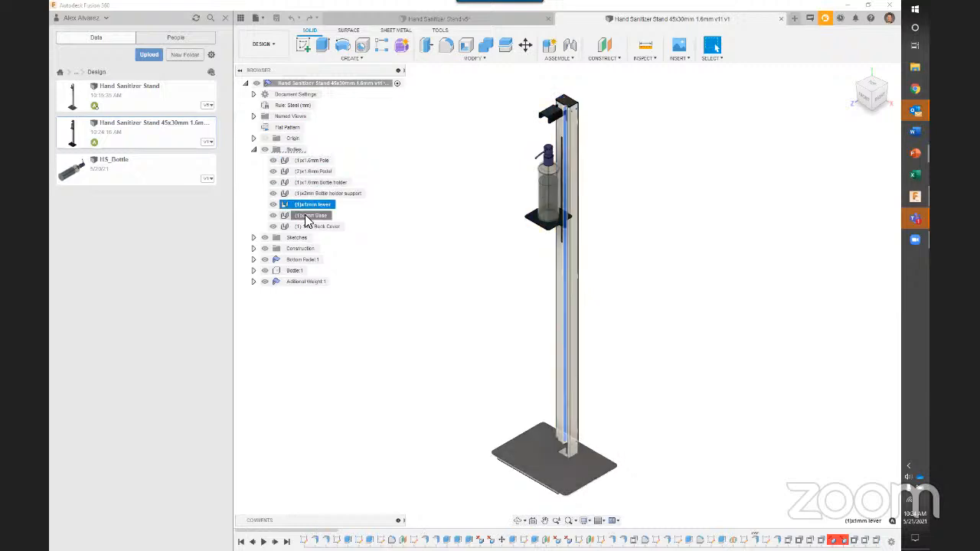
left_click(309, 215)
left_click(309, 227)
left_click(446, 203)
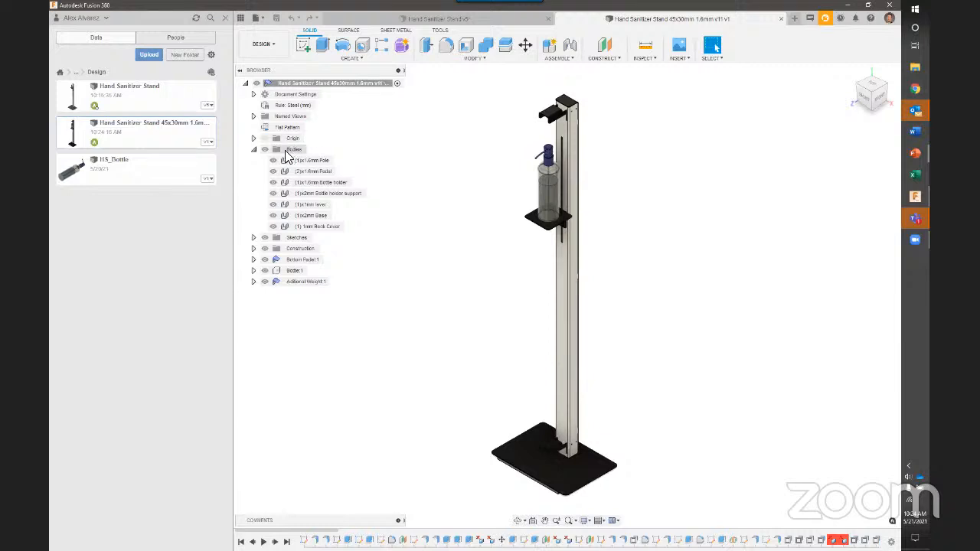
left_click(253, 149)
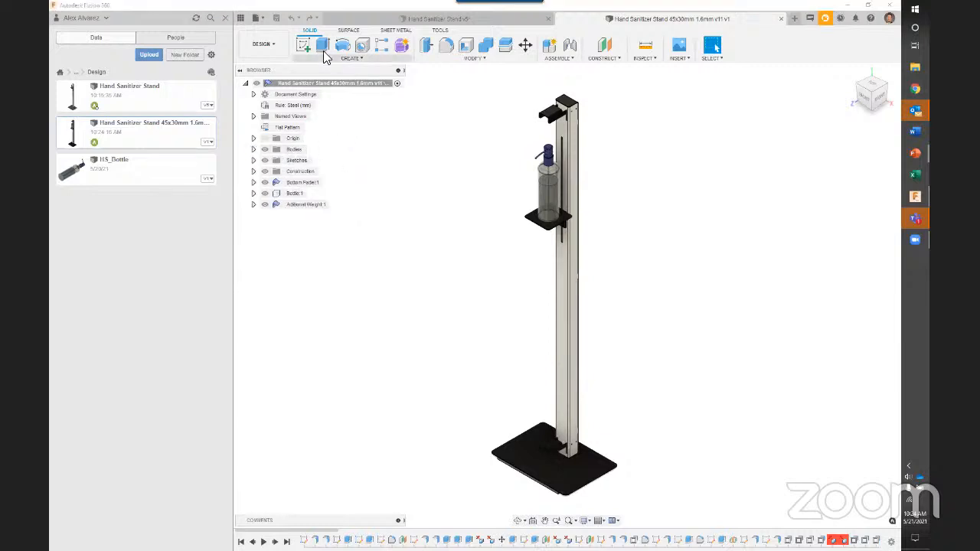
Open Nest Preparation for the Hand Sanitizer Stand 45x30mm design, review its component list, and cancel it
left_click(401, 33)
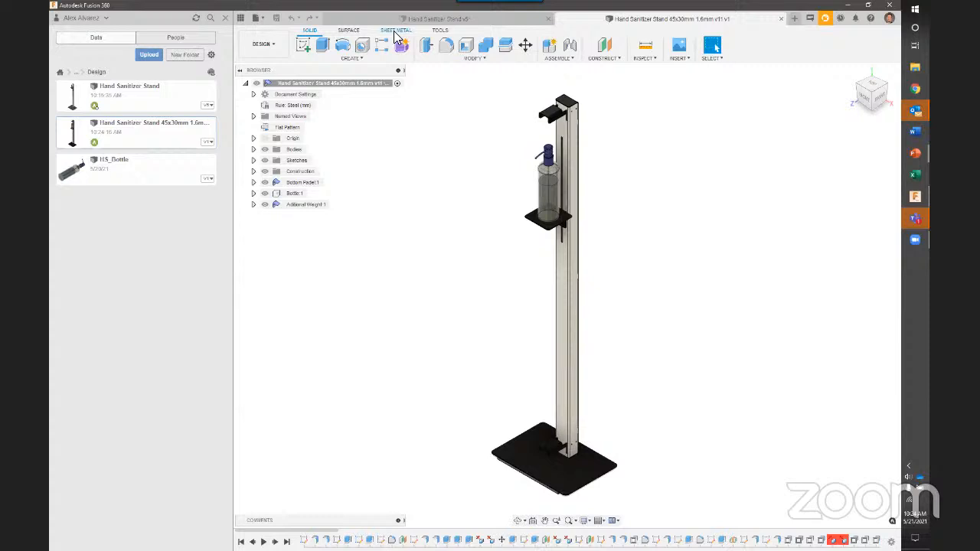
left_click(443, 31)
left_click(335, 46)
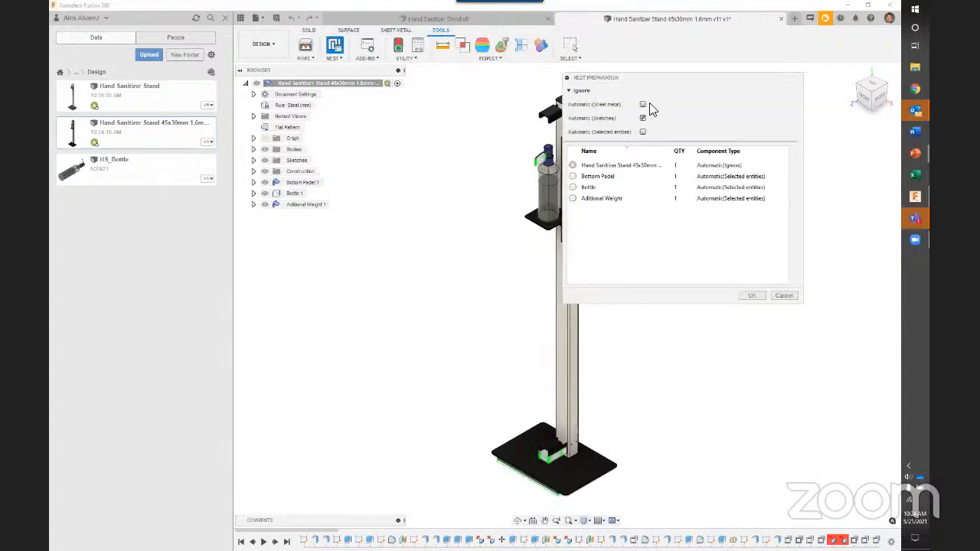
left_click_drag(646, 78, 695, 84)
left_click_drag(729, 80, 730, 82)
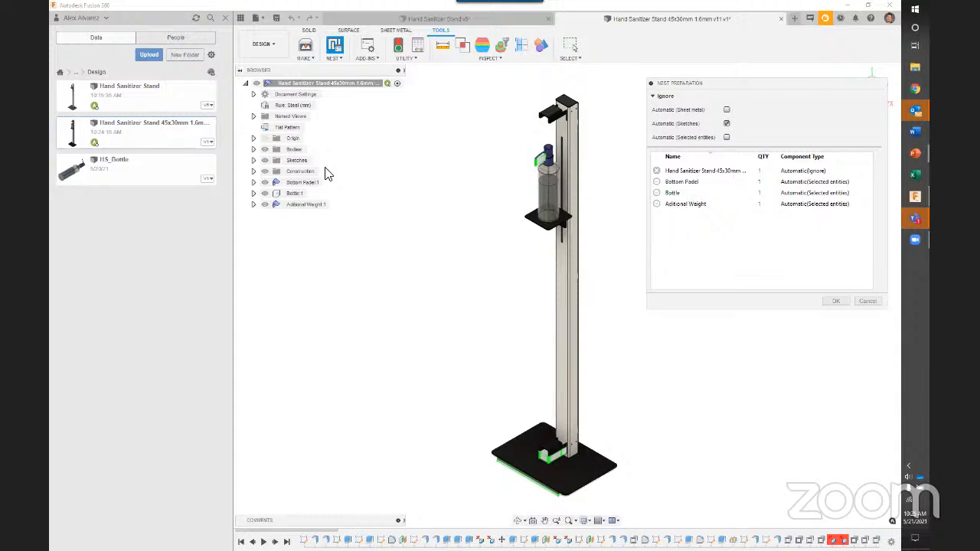
key("Escape")
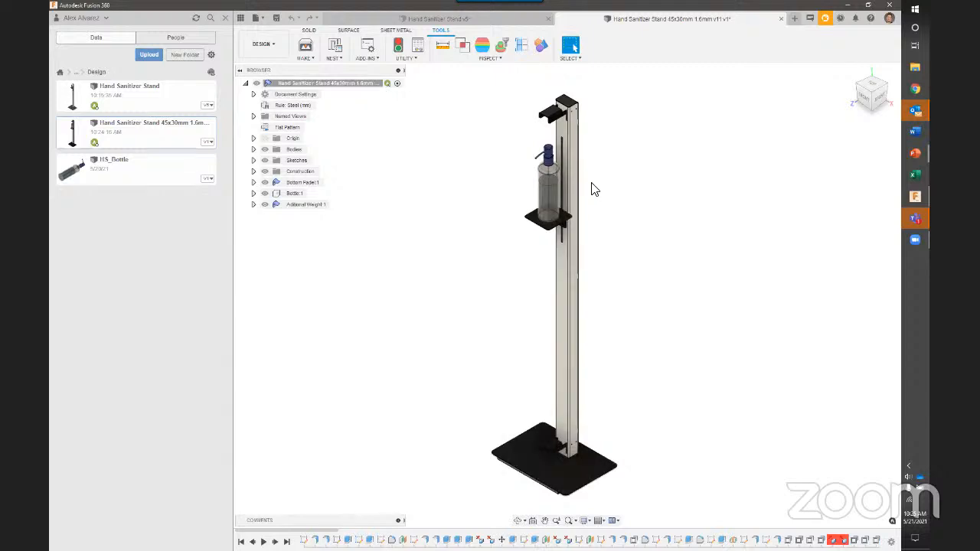
Close the Hand Sanitizer Stand 45x30mm design without saving its changes
right_click(351, 84)
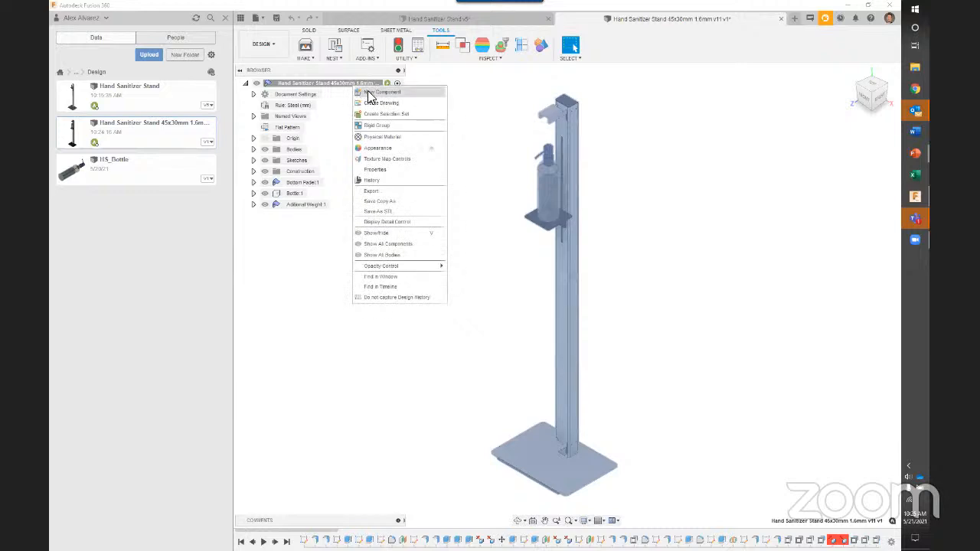
left_click(449, 217)
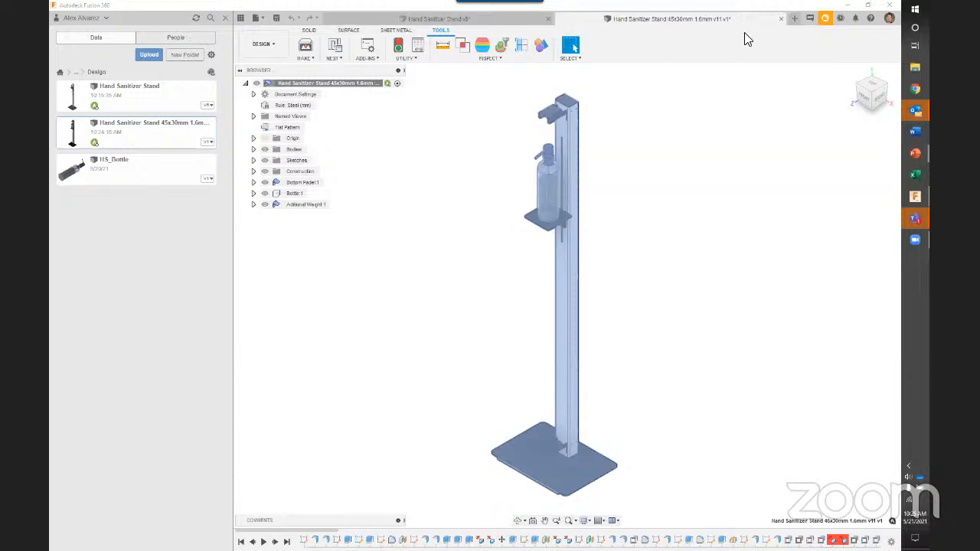
left_click(781, 18)
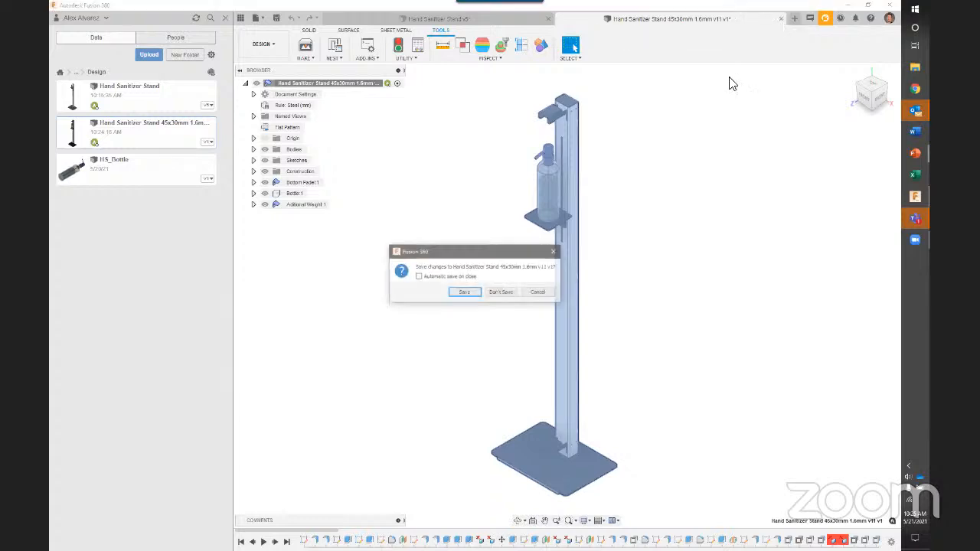
left_click(506, 291)
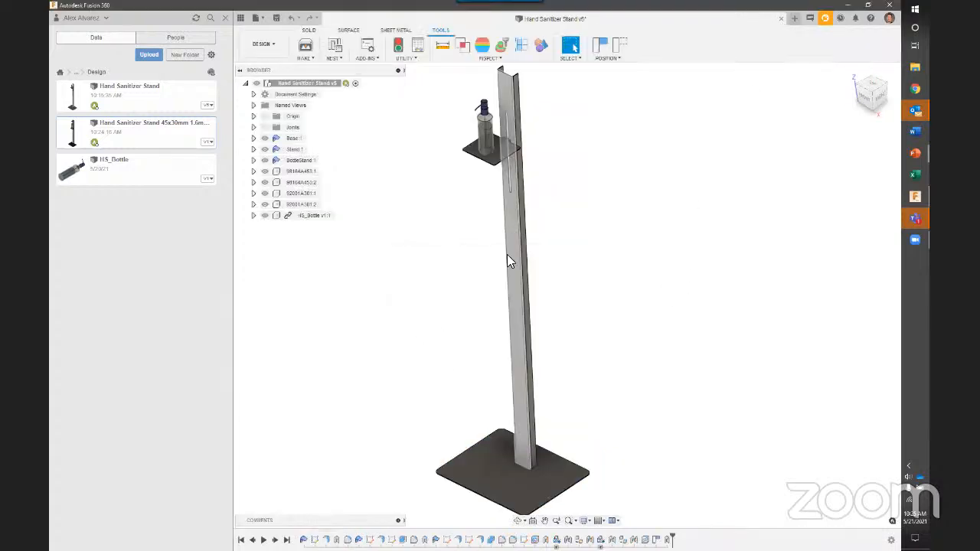
Run Nest Preparation on the Hand Sanitizer Stand assembly, inspect the part flat patterns, and accept the listed component types
middle_click_drag(613, 196, 444, 97)
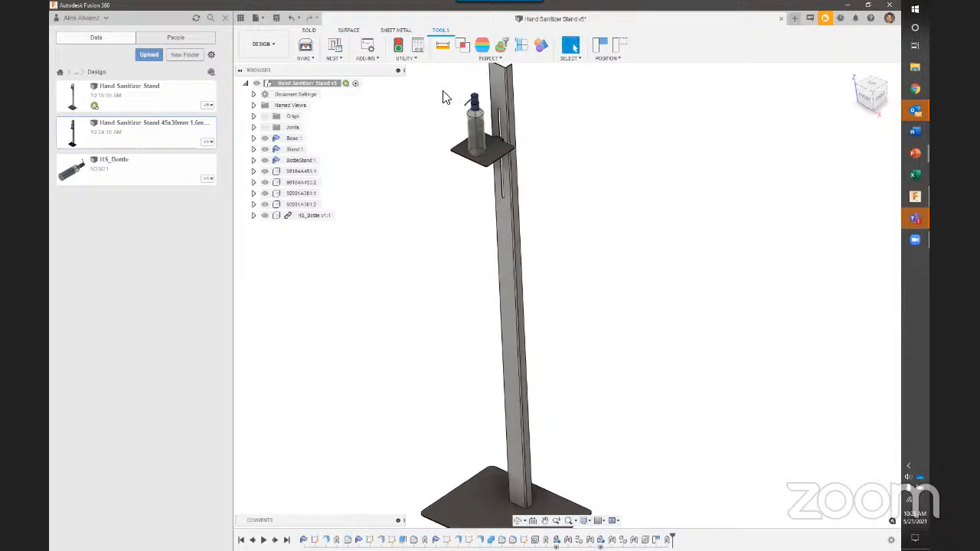
left_click(332, 49)
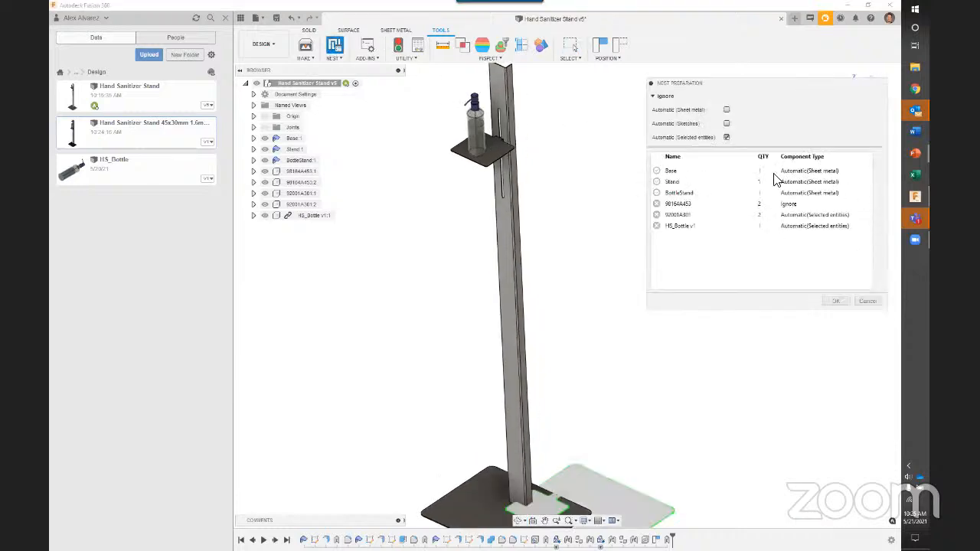
middle_click_drag(687, 391, 548, 378, "shift")
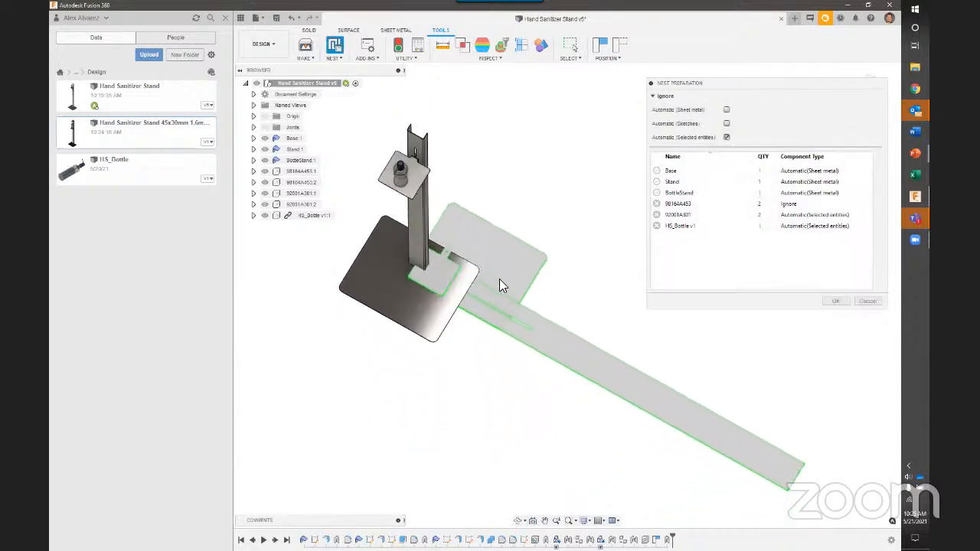
middle_click_drag(499, 287, 518, 271, "shift")
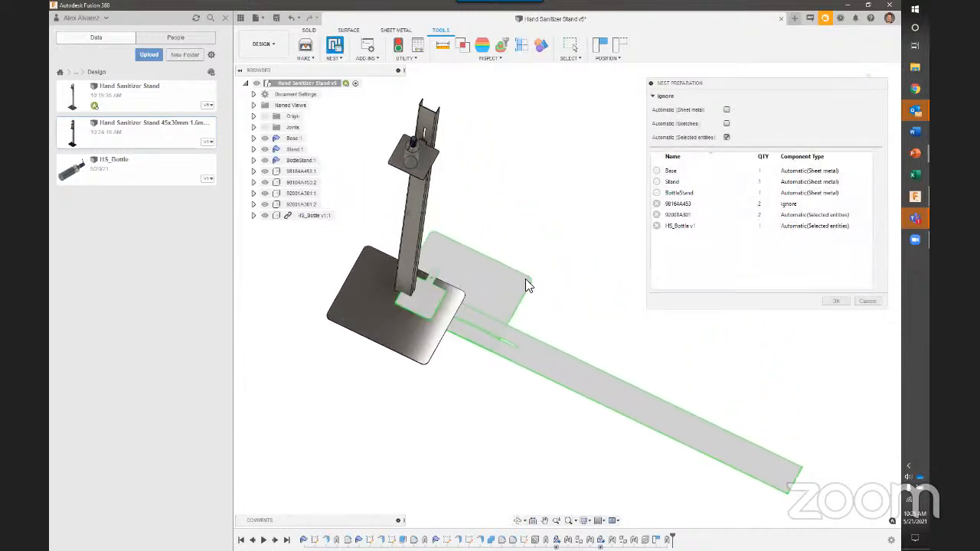
left_click(837, 301)
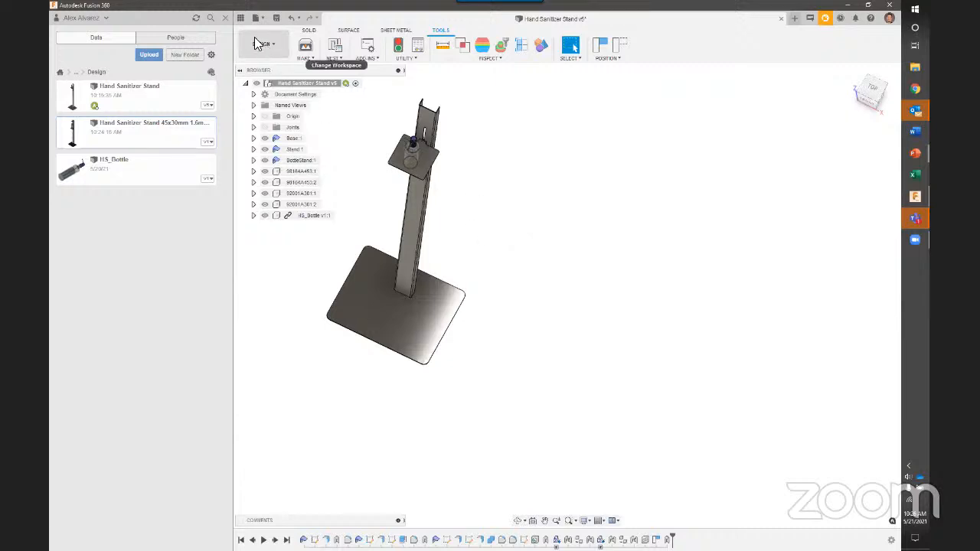
Hide the data panel and switch the Hand Sanitizer Stand design to the Manufacture workspace
left_click(237, 18)
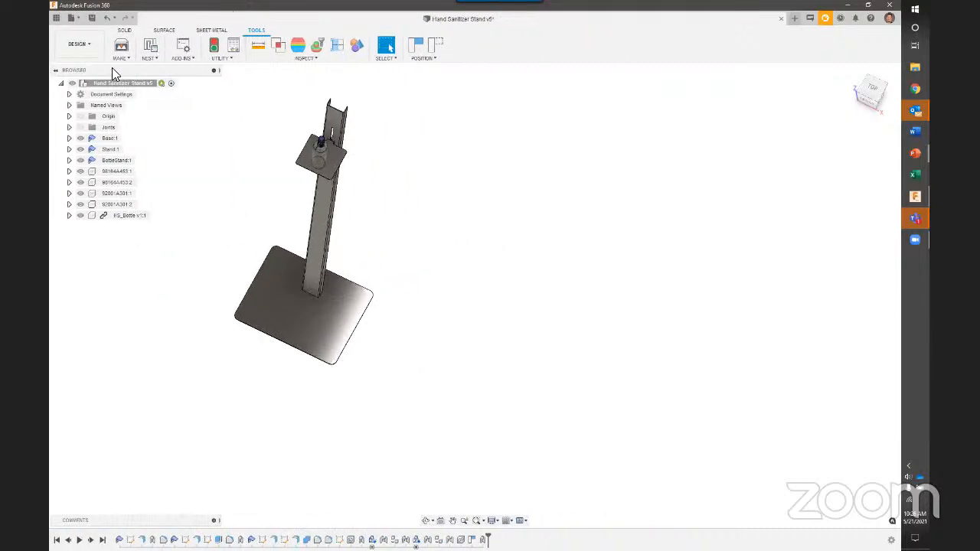
left_click(83, 44)
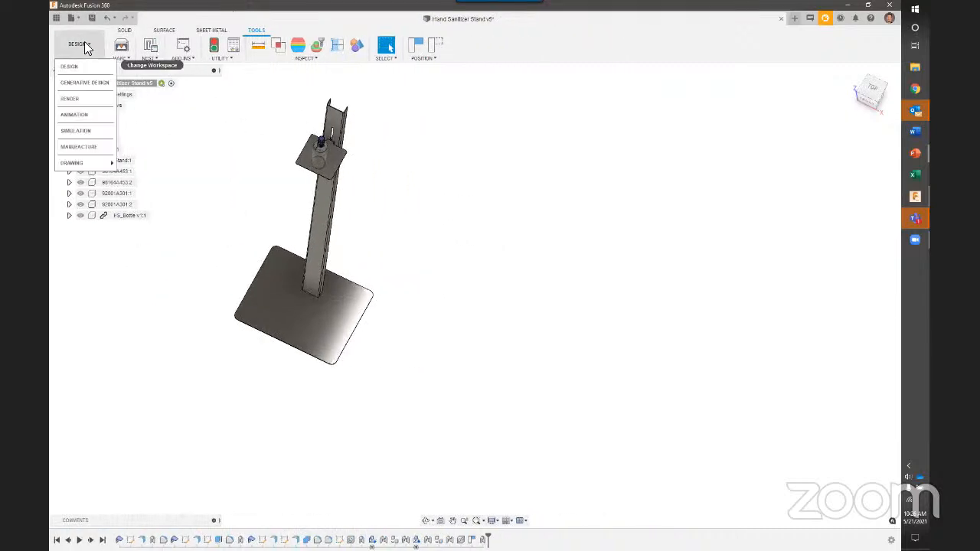
left_click(80, 147)
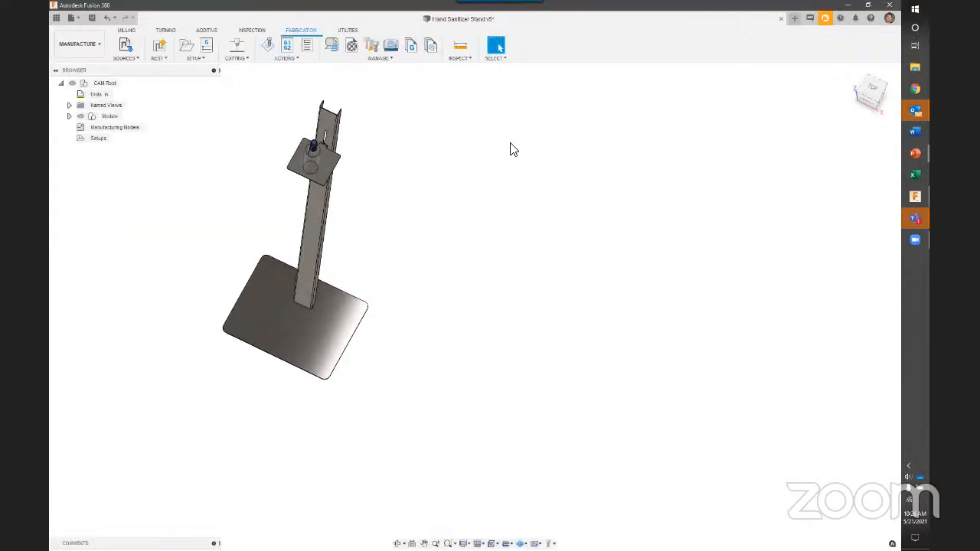
middle_click_drag(465, 199, 518, 255, "shift")
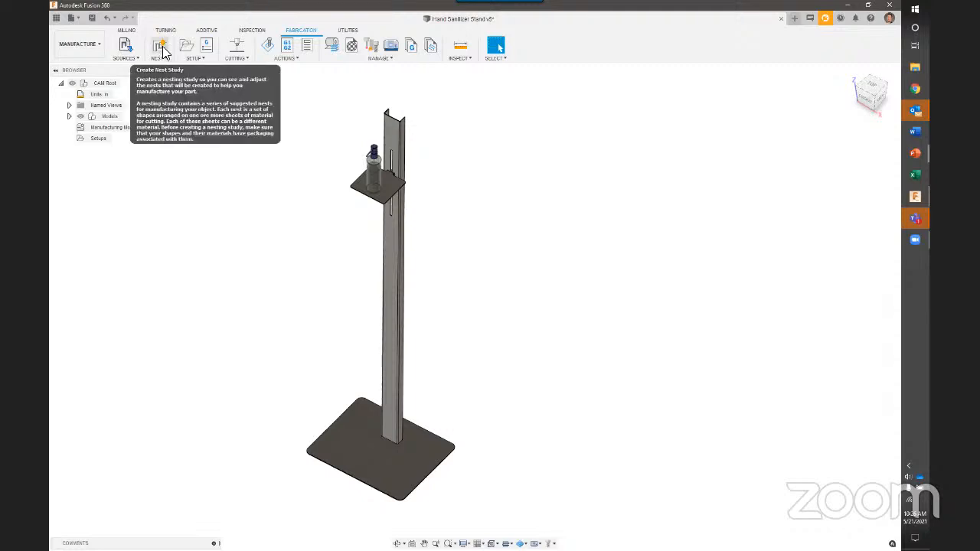
Open the Process Material Library and compare the general properties of the 0.07812 in and 0.10937 in steel materials
left_click(332, 46)
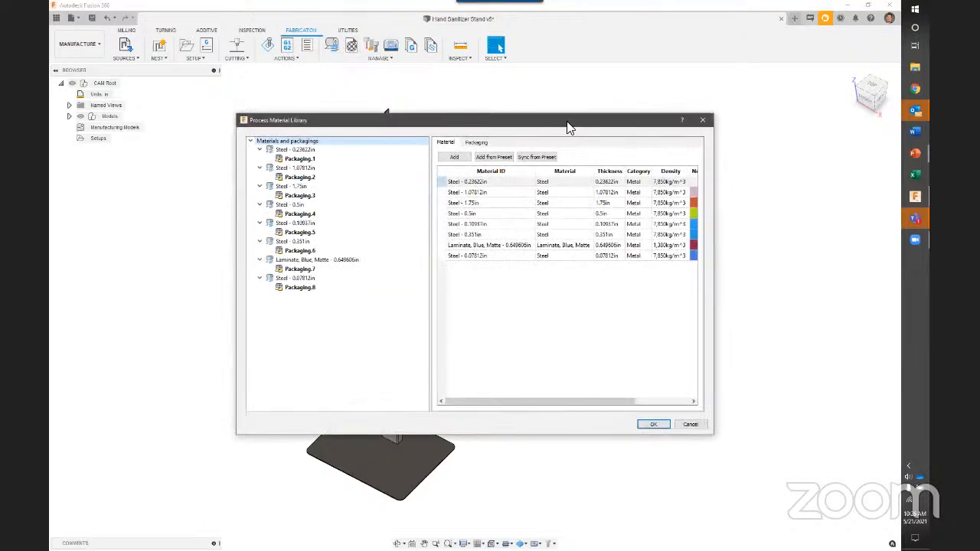
left_click_drag(572, 126, 729, 63)
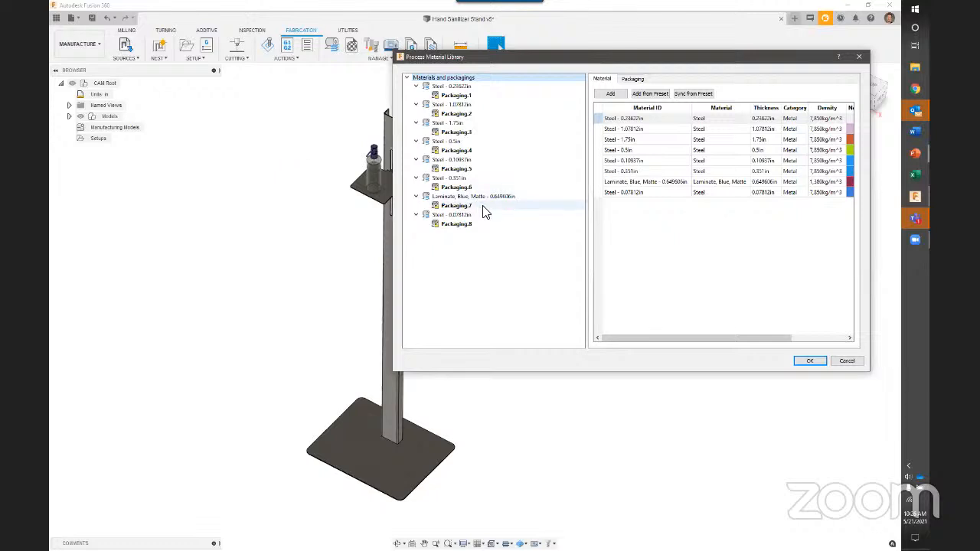
left_click(462, 215)
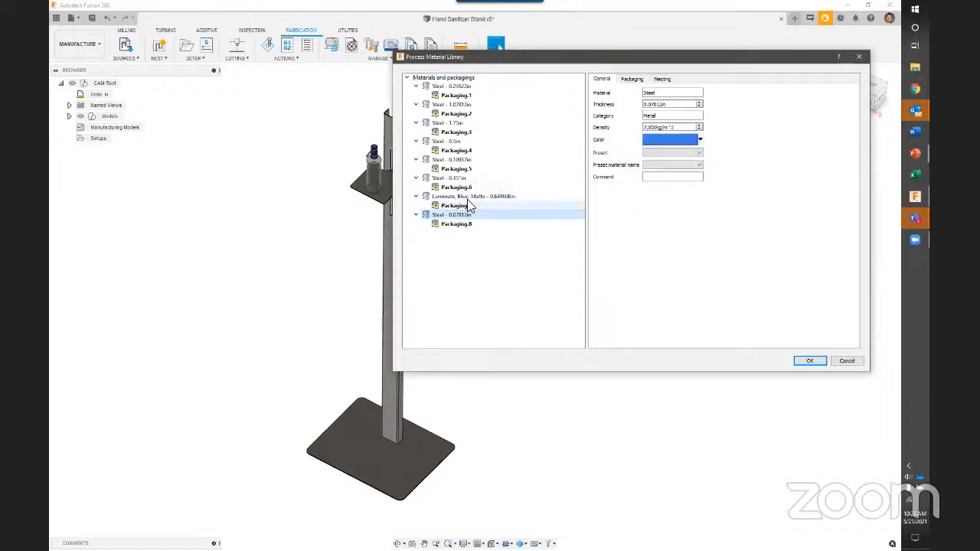
left_click(481, 159)
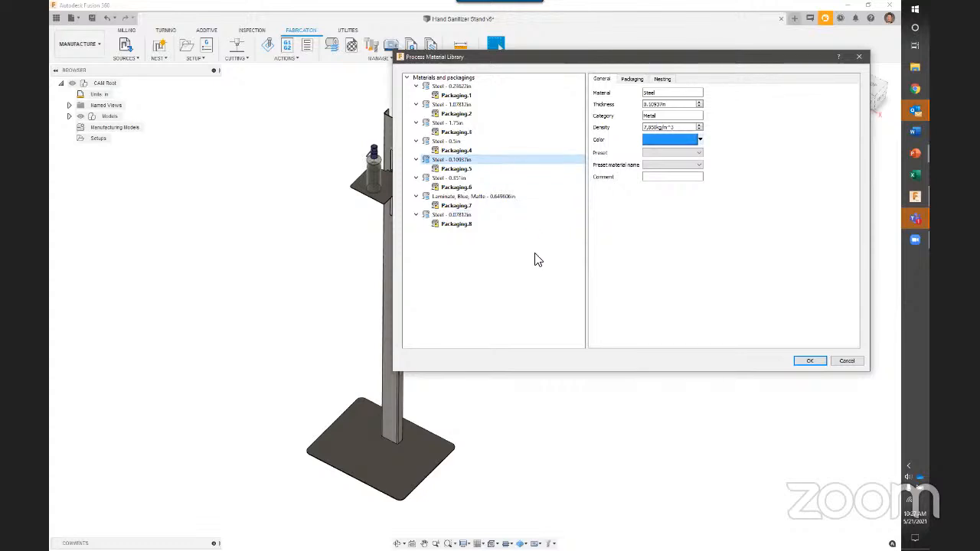
left_click(503, 217)
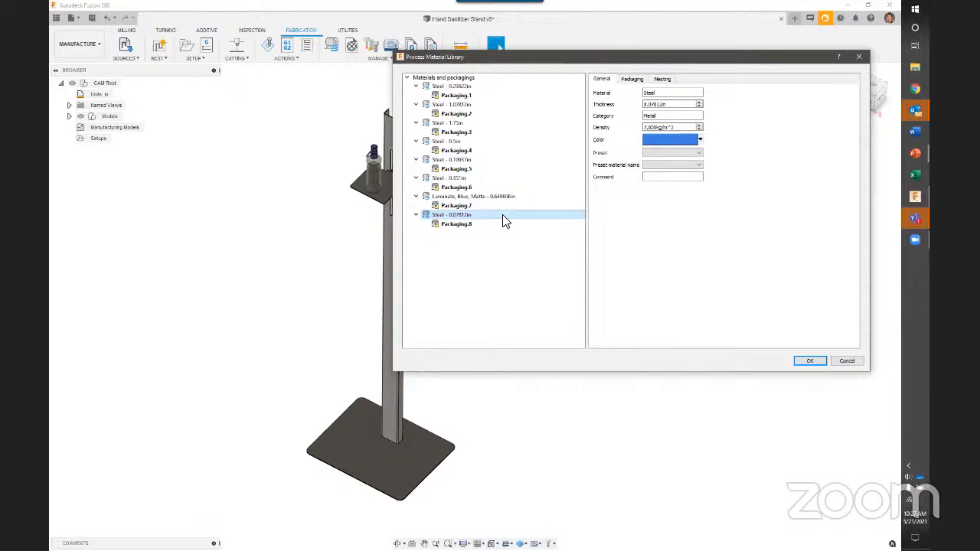
left_click(499, 162)
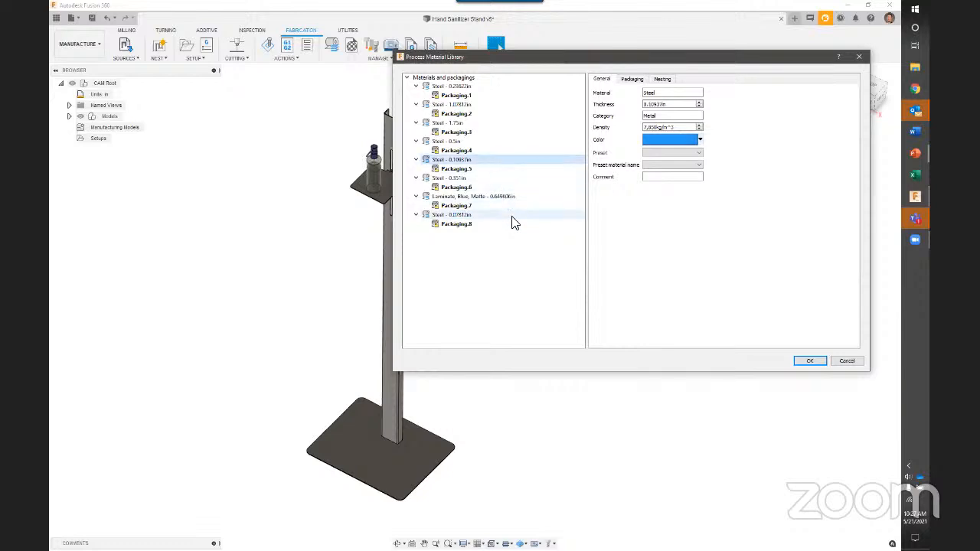
left_click(494, 217)
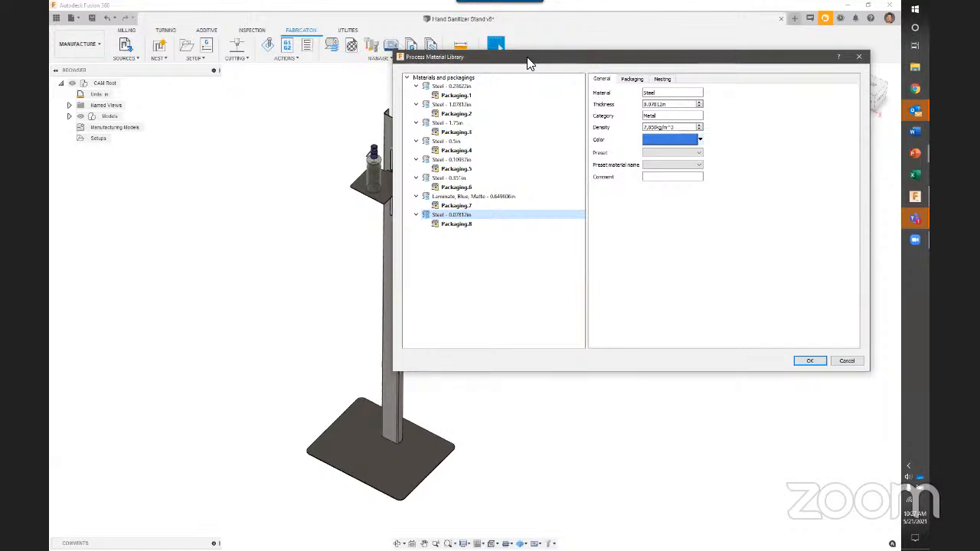
left_click_drag(527, 63, 396, 106)
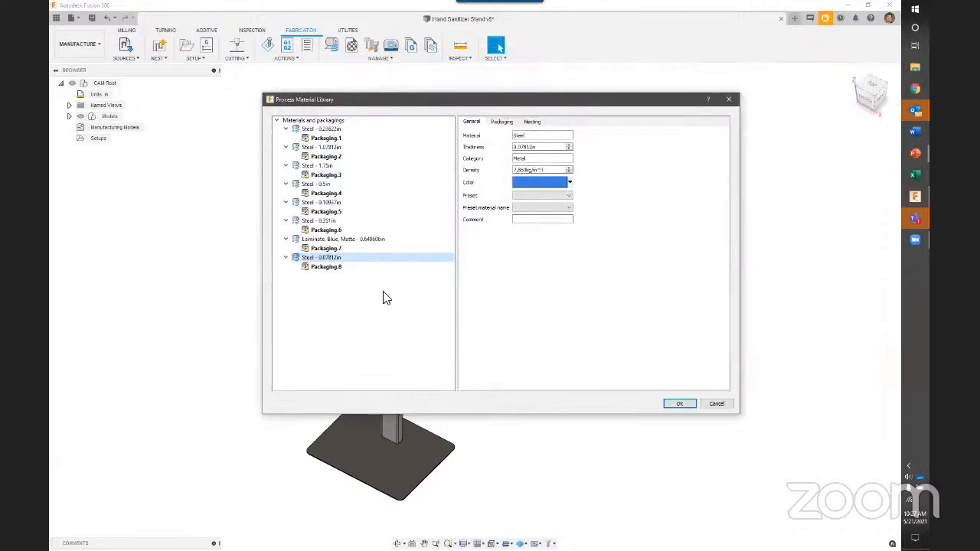
Examine the general properties of every library material in turn, from Steel 0.23622in through the blue laminate to Steel 0.07812in
left_click(329, 130)
left_click(329, 147)
left_click(329, 165)
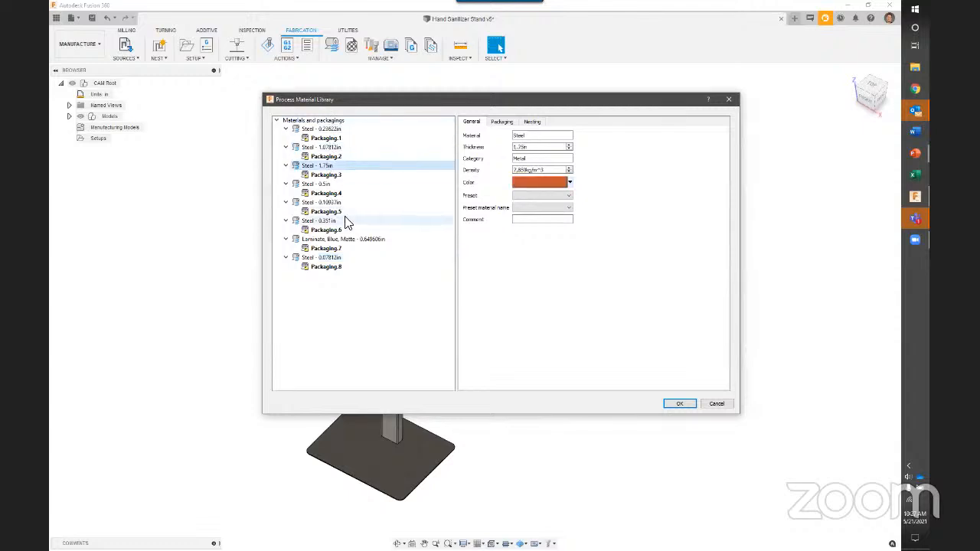
left_click(337, 184)
left_click(337, 202)
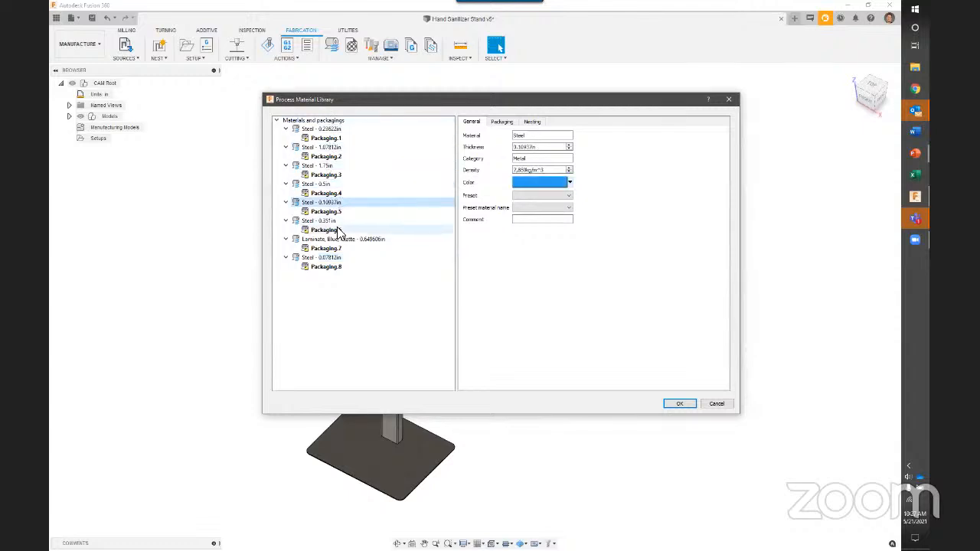
left_click(337, 222)
left_click(338, 239)
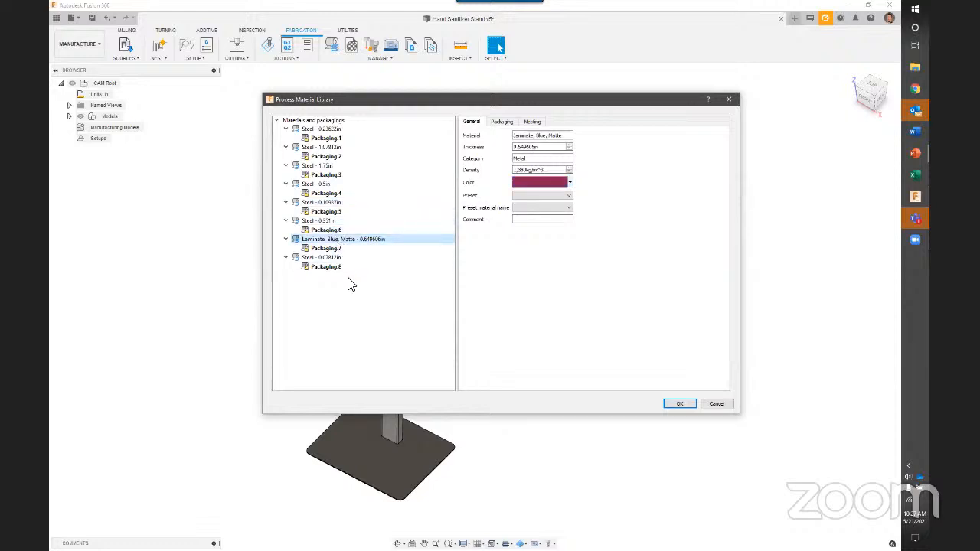
left_click(340, 259)
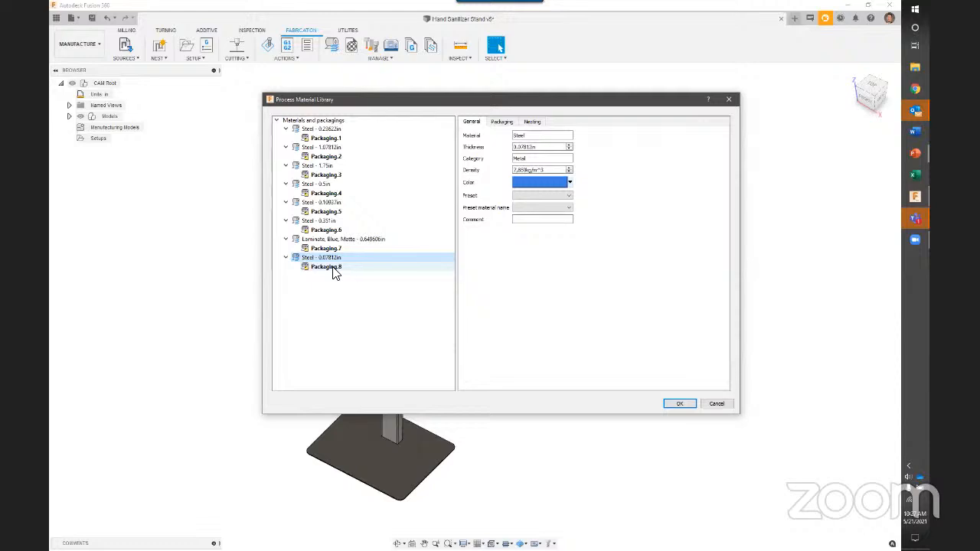
Inspect the sheet length, width and cost of Packaging.8 under the 0.07812 in steel
left_click(334, 269)
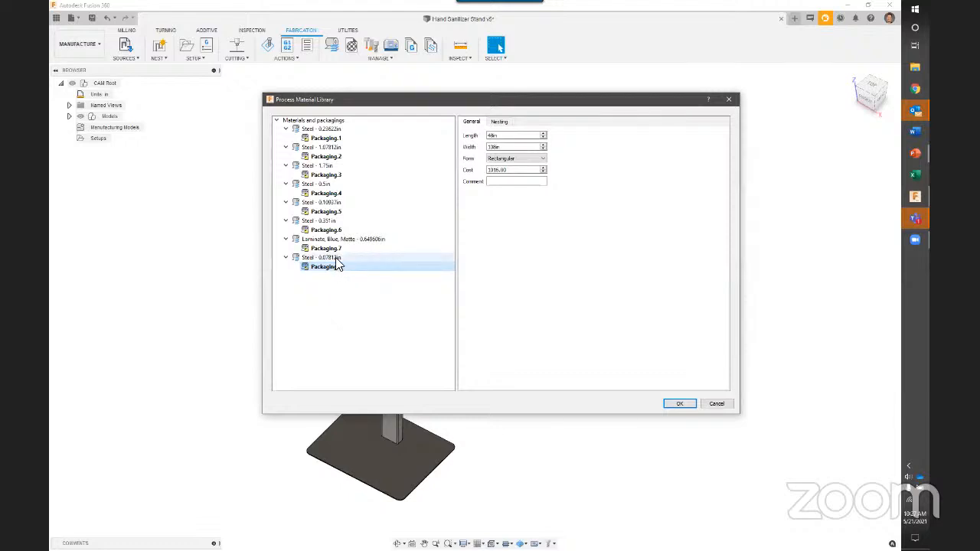
left_click(335, 258)
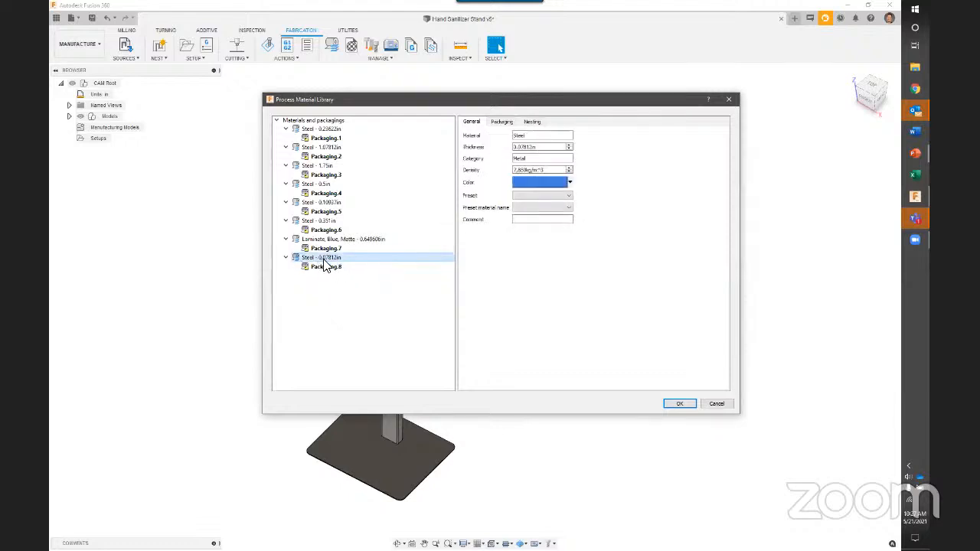
left_click(328, 268)
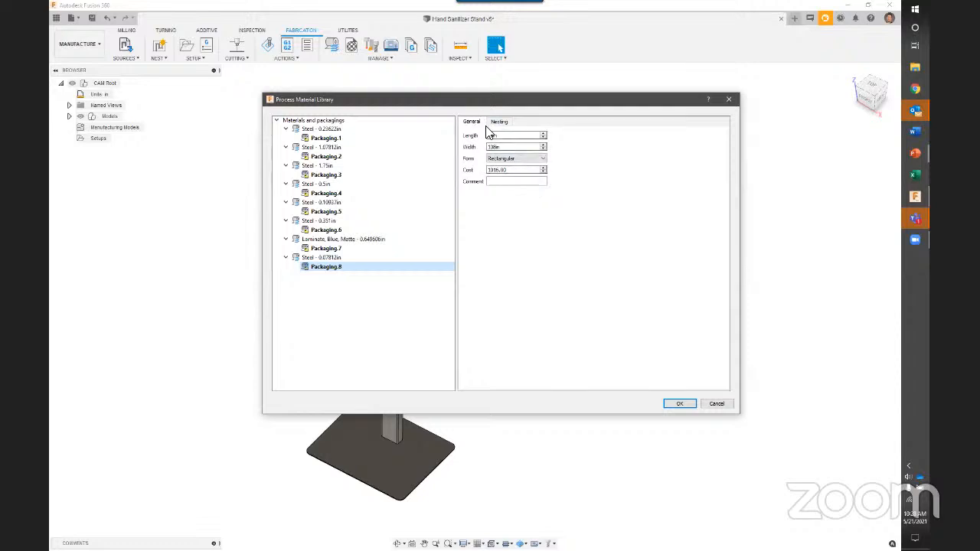
left_click_drag(506, 137, 481, 147)
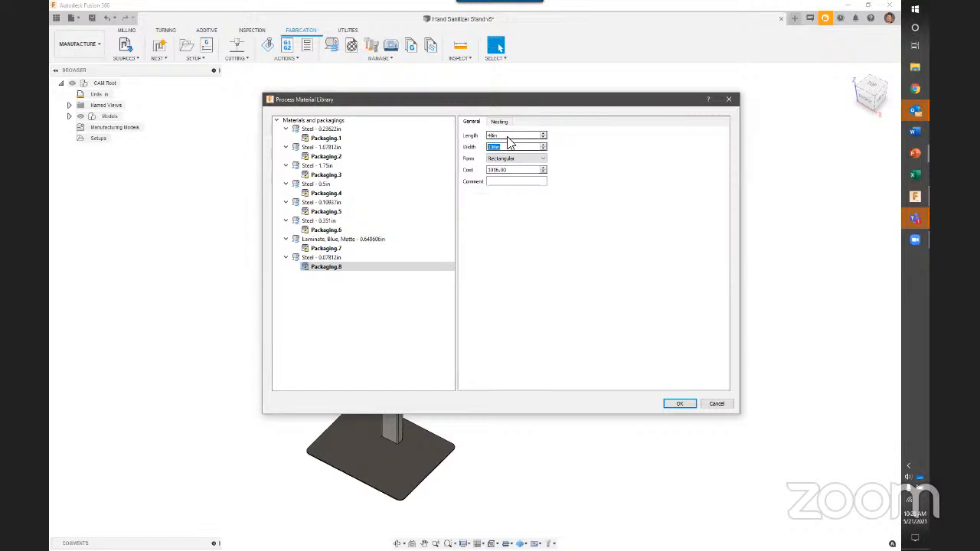
left_click_drag(536, 170, 467, 175)
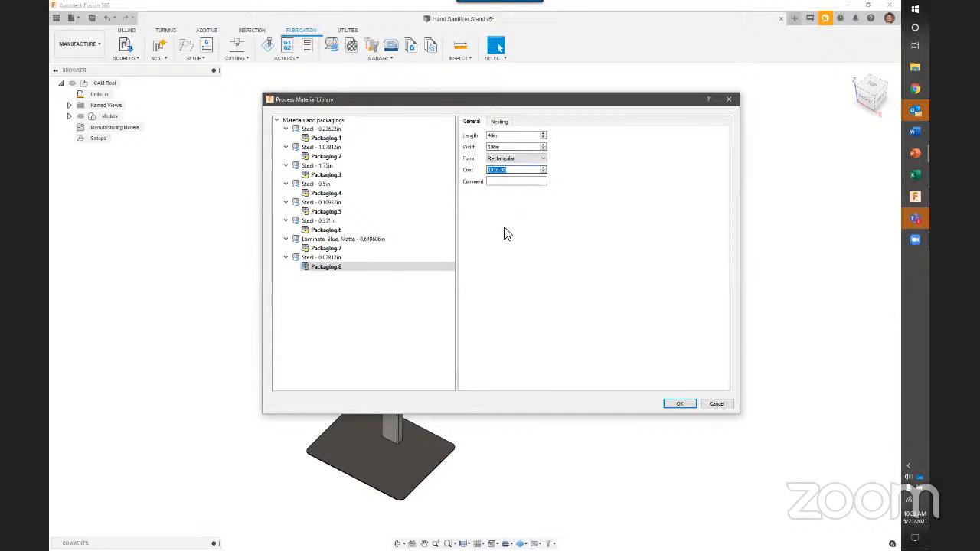
left_click(506, 135)
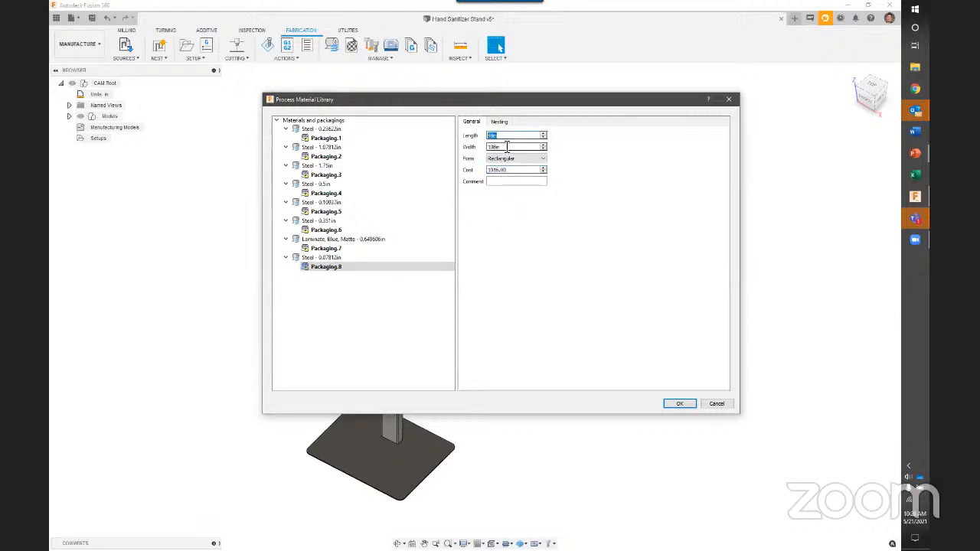
Check the length, width and form options of Packaging.8, keeping its form Rectangular
left_click(507, 147)
key("shift+Tab")
left_click(504, 147)
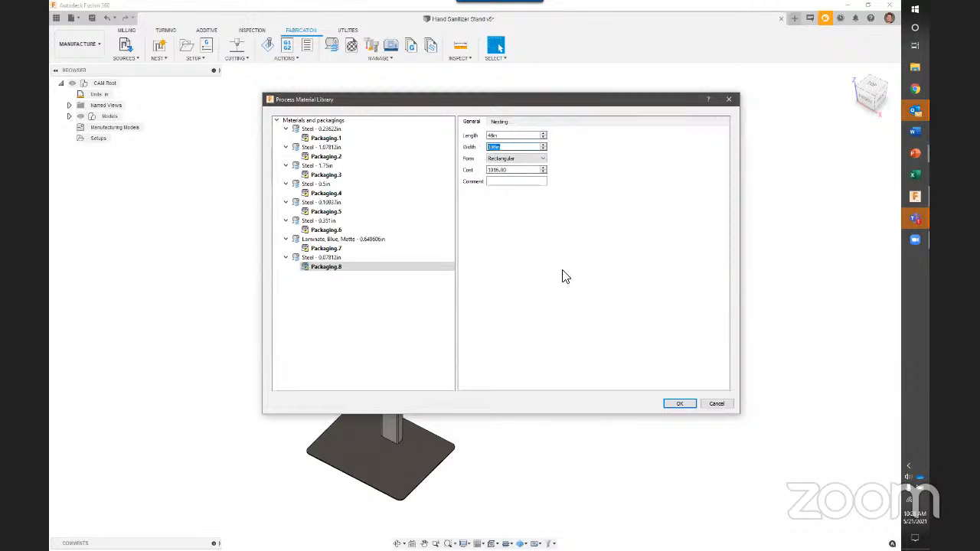
left_click(506, 136)
left_click(510, 147)
left_click(527, 160)
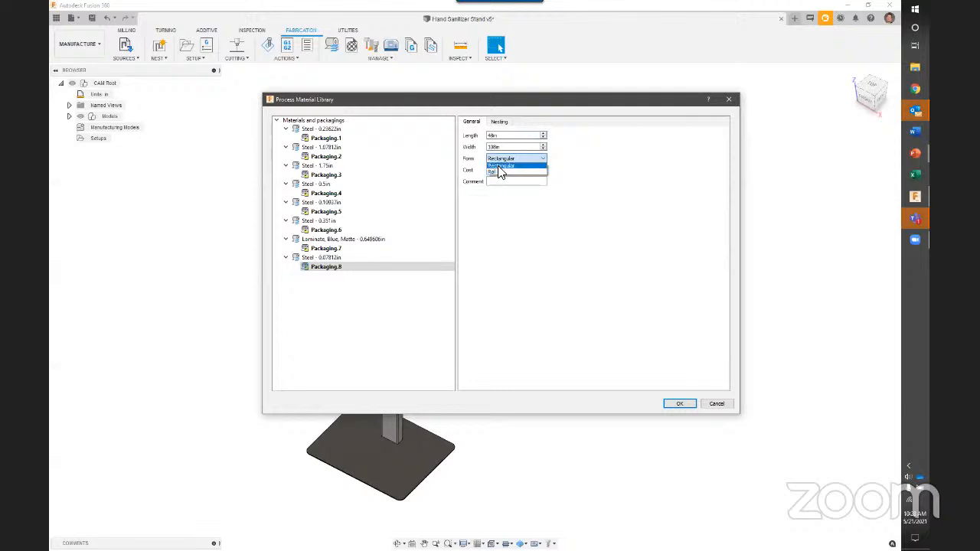
left_click(499, 166)
left_click(321, 268)
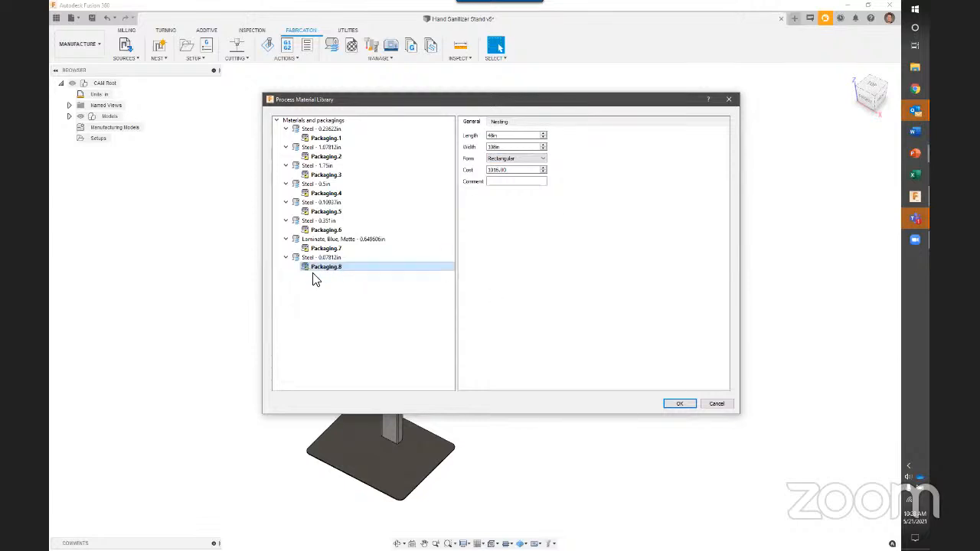
Examine the four edge trim settings in the nesting properties of Packaging.8
left_click(499, 123)
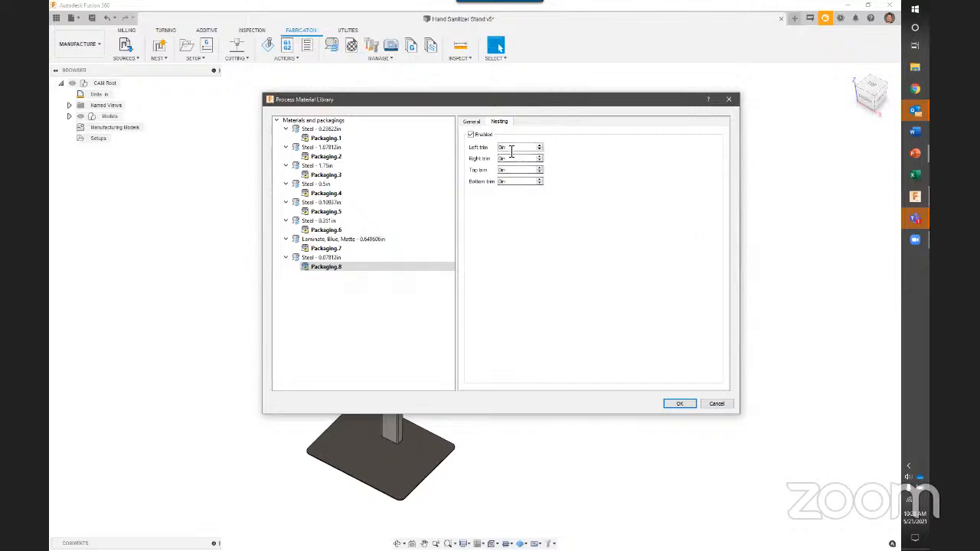
left_click_drag(511, 149, 498, 182)
left_click_drag(510, 149, 498, 151)
In the 0.07812 in steel's nesting properties, set the item separation to 0.2 in and the frame width to 0.25 in
left_click(327, 259)
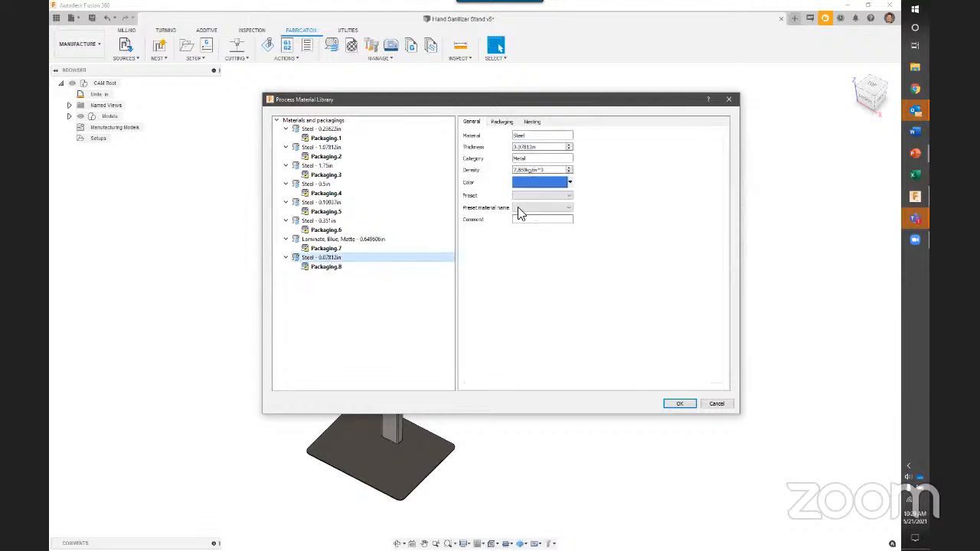
left_click(507, 126)
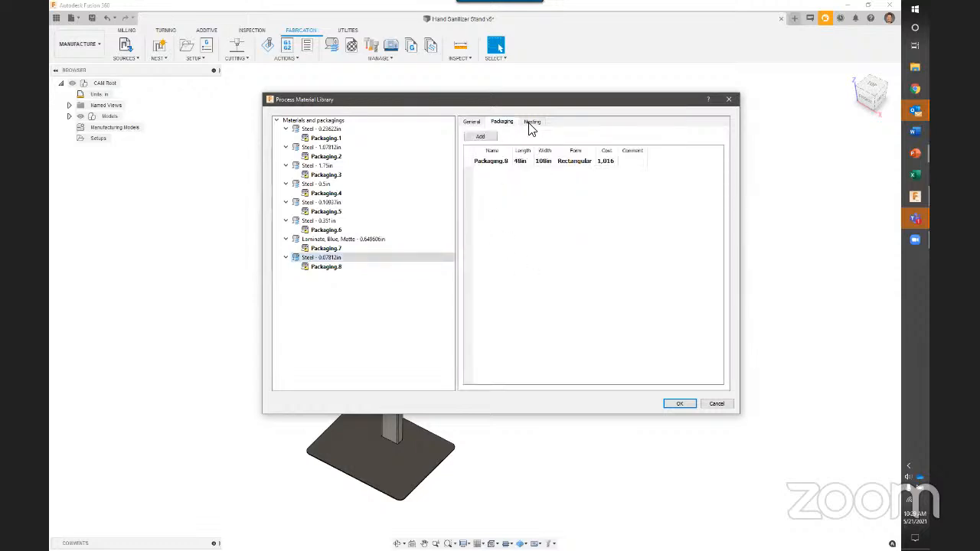
left_click(530, 123)
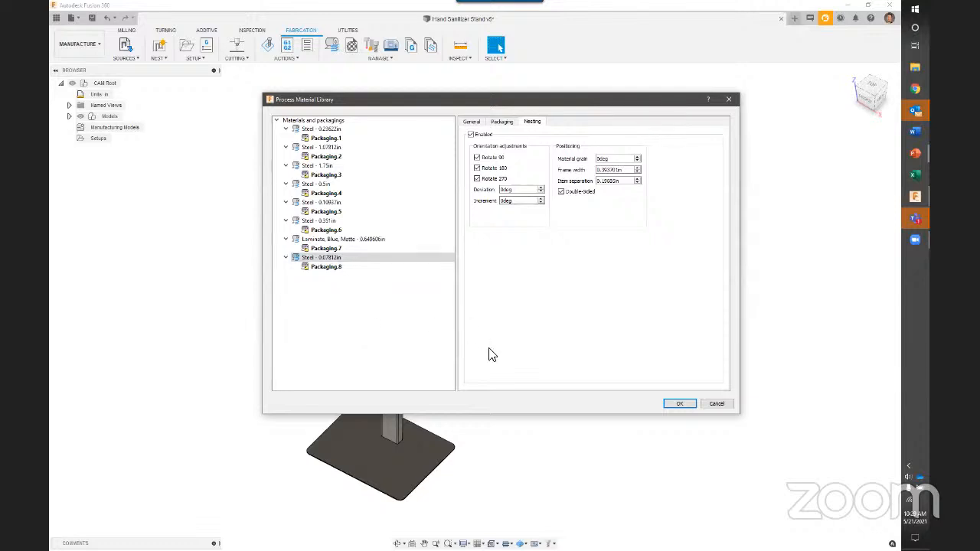
double_click(614, 182)
left_click(625, 184)
left_click_drag(626, 184, 584, 189)
type(".2")
double_click(617, 170)
key("BackSpace")
type(".25")
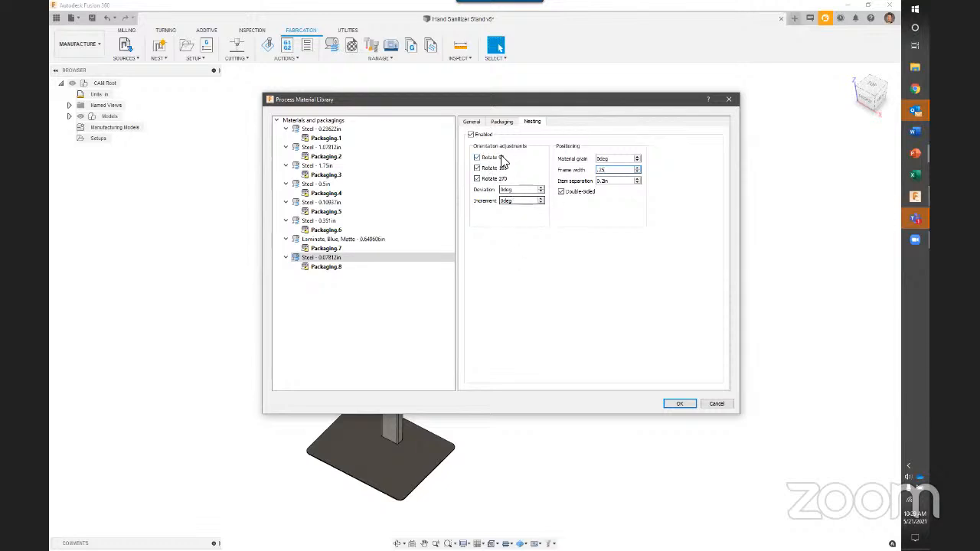
Set the 0.07812 in steel's orientation deviation to 10 deg and its increment to 2 deg
double_click(507, 189)
left_click(506, 189)
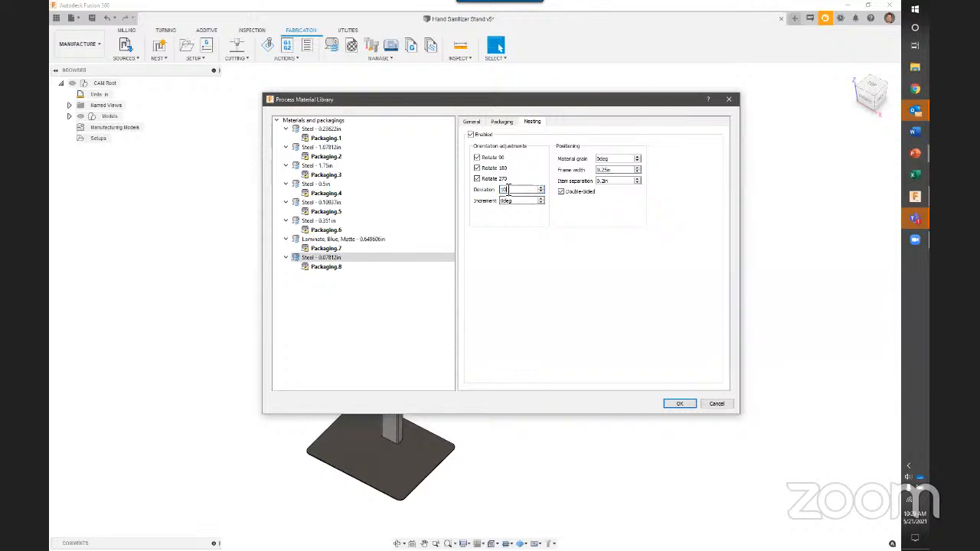
left_click_drag(517, 202, 472, 203)
type("2")
left_click_drag(530, 189, 483, 190)
left_click(516, 201)
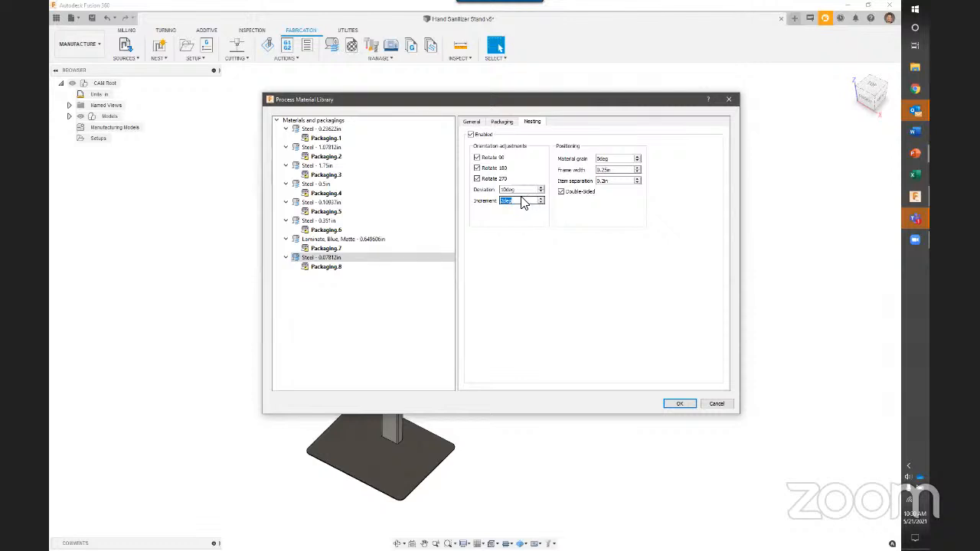
left_click(520, 190)
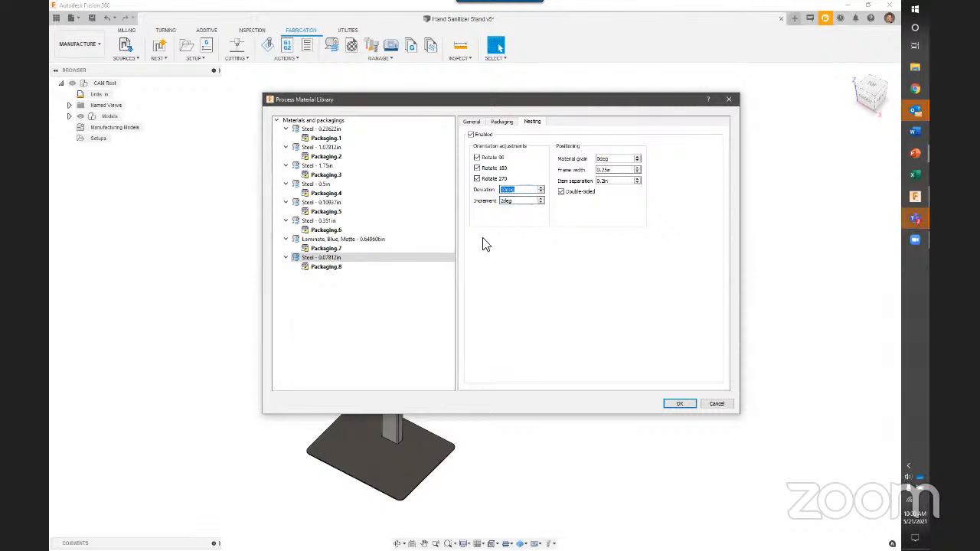
Reset the orientation deviation and increment of the 0.07812 in steel to 0 deg
left_click(520, 190)
double_click(503, 189)
left_click_drag(517, 202, 480, 203)
type("0")
left_click(521, 191)
left_click(541, 189)
left_click(525, 201)
left_click(522, 200)
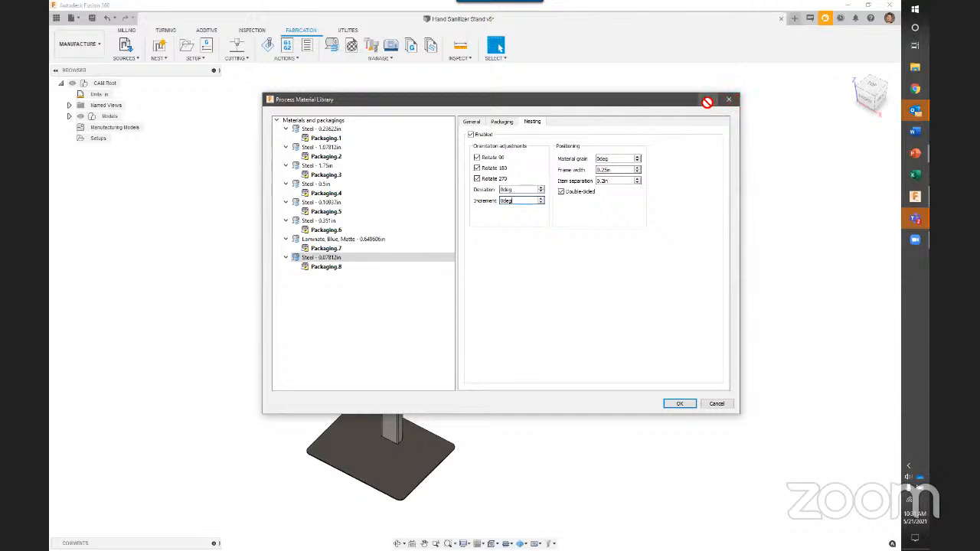
Switch to Chrome, skim the Nest overview help page and its section links, and return to the Process Material Library
left_click(700, 162)
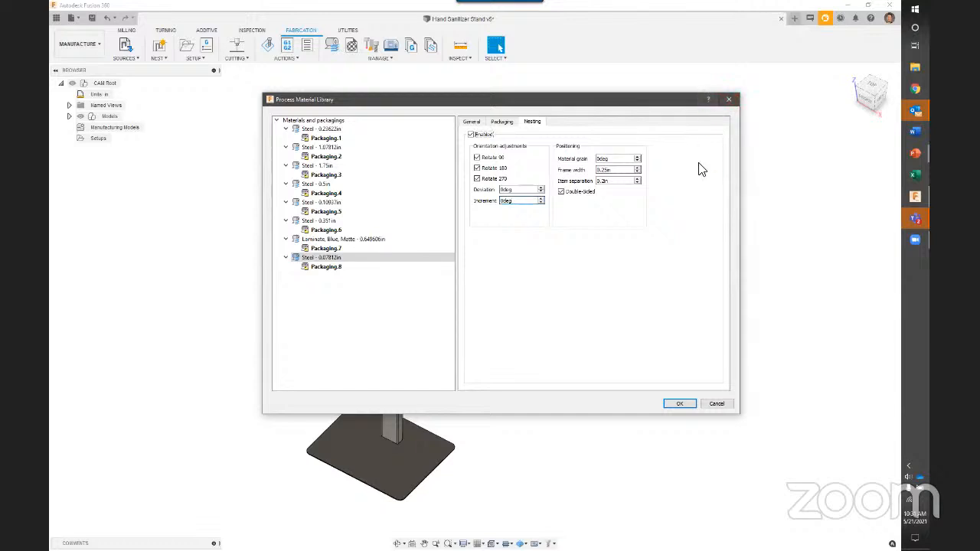
left_click(915, 91)
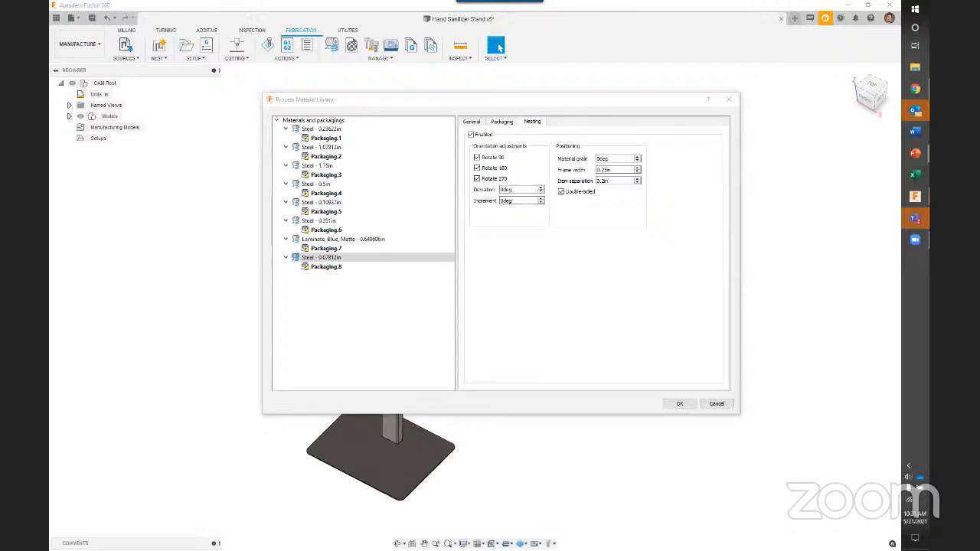
key("alt+Tab")
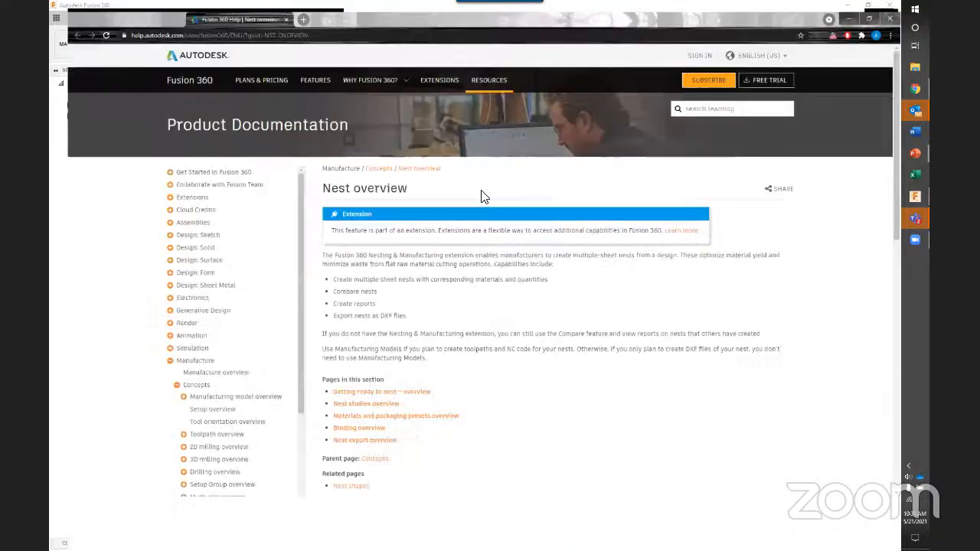
scroll(485, 278, "down", 3)
scroll(459, 196, "up", 2)
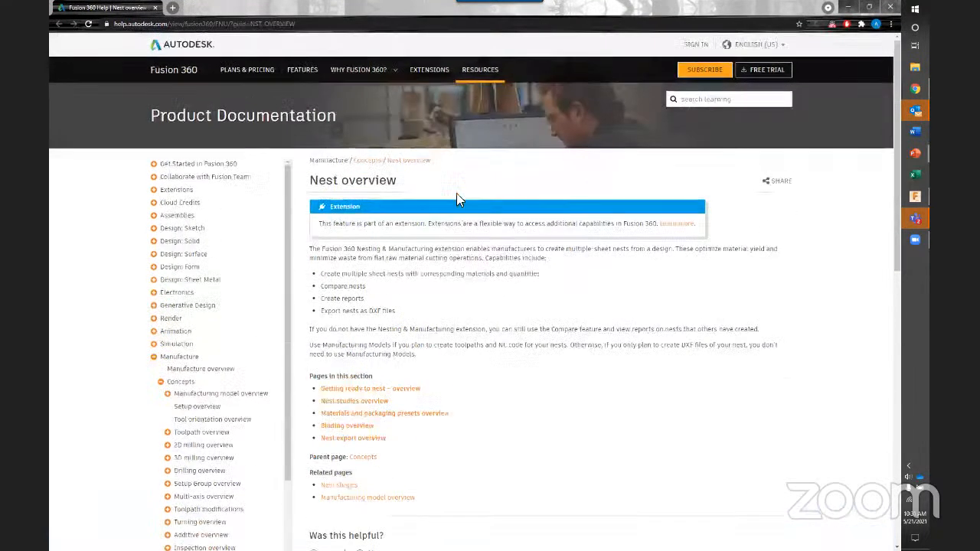
scroll(452, 266, "down", 2)
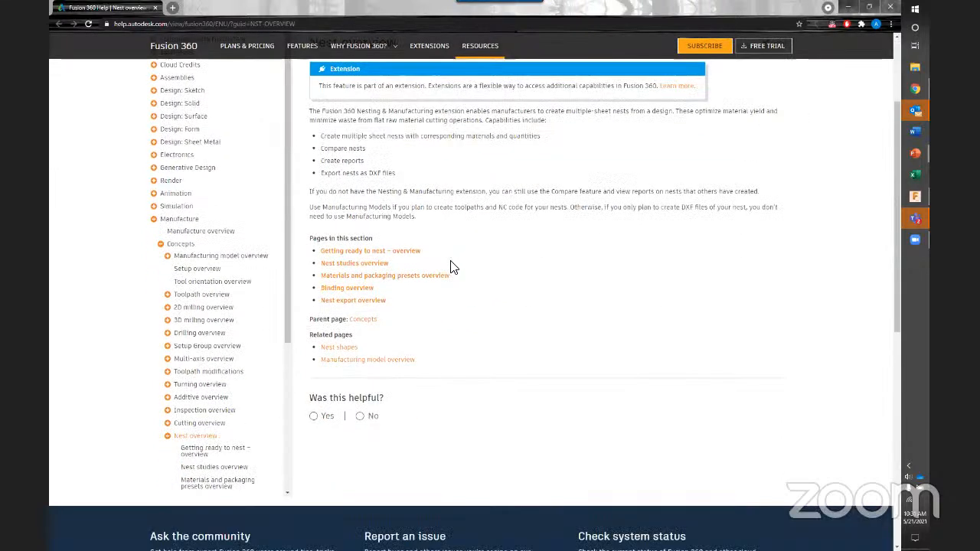
scroll(450, 268, "up", 1)
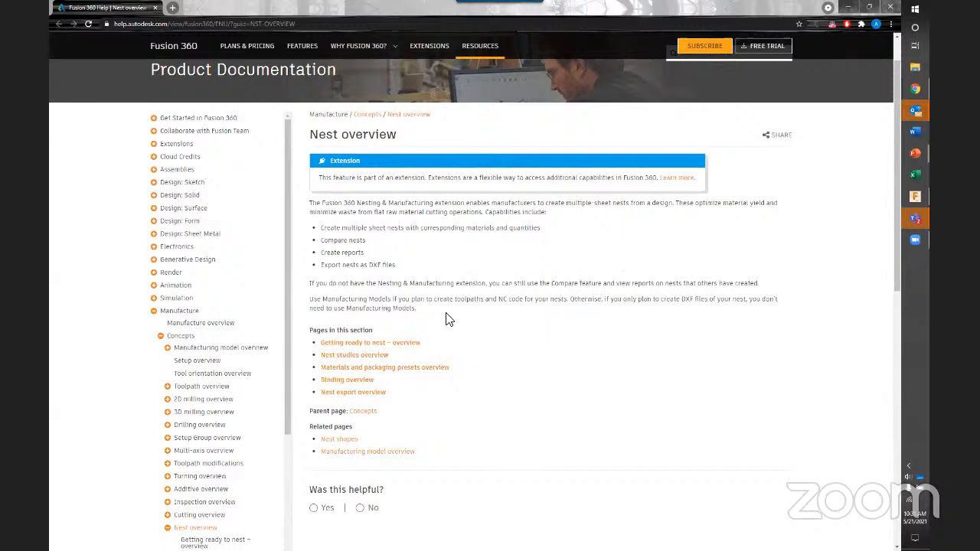
left_click(852, 9)
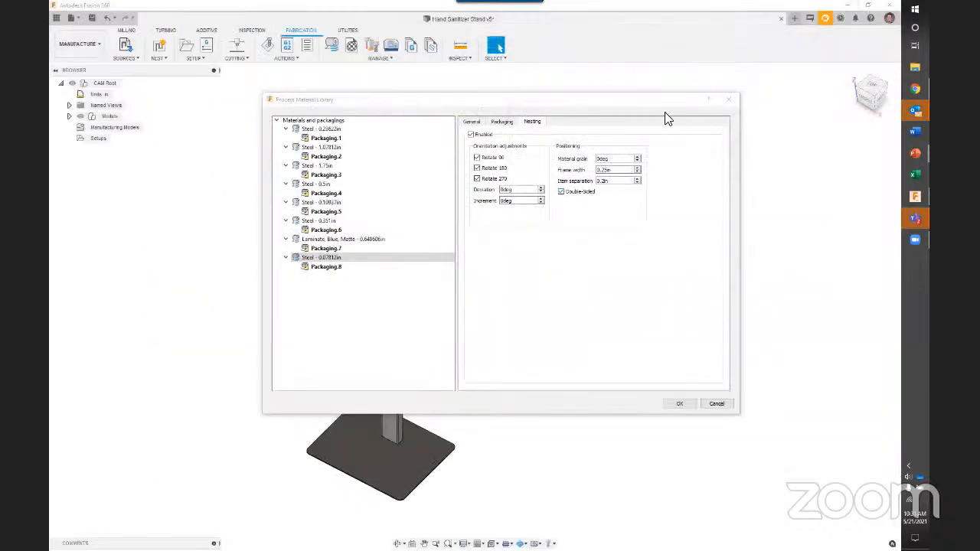
left_click(706, 104)
Review the 0.07812 in steel's packaging and general properties and Packaging.5's sheet size, and accept the Process Material Library changes
left_click(502, 124)
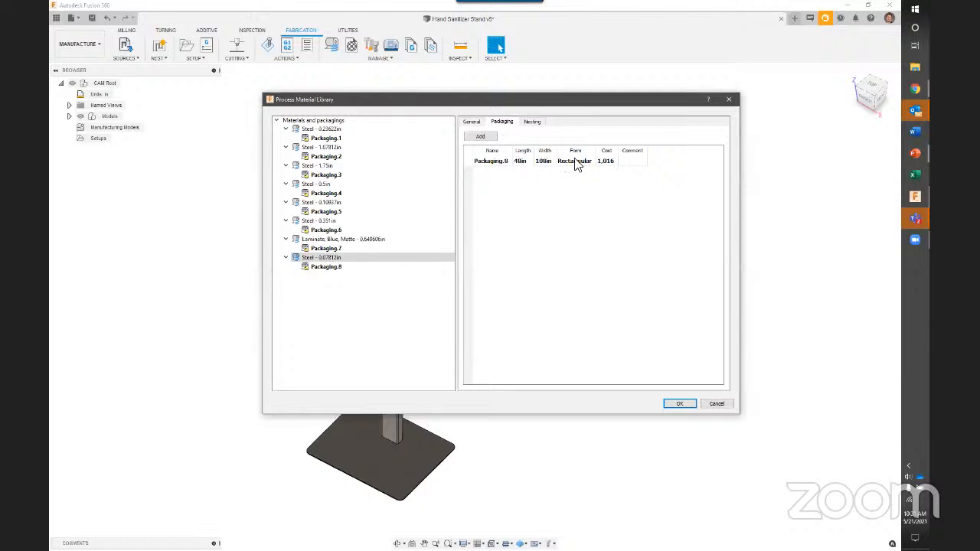
left_click(471, 124)
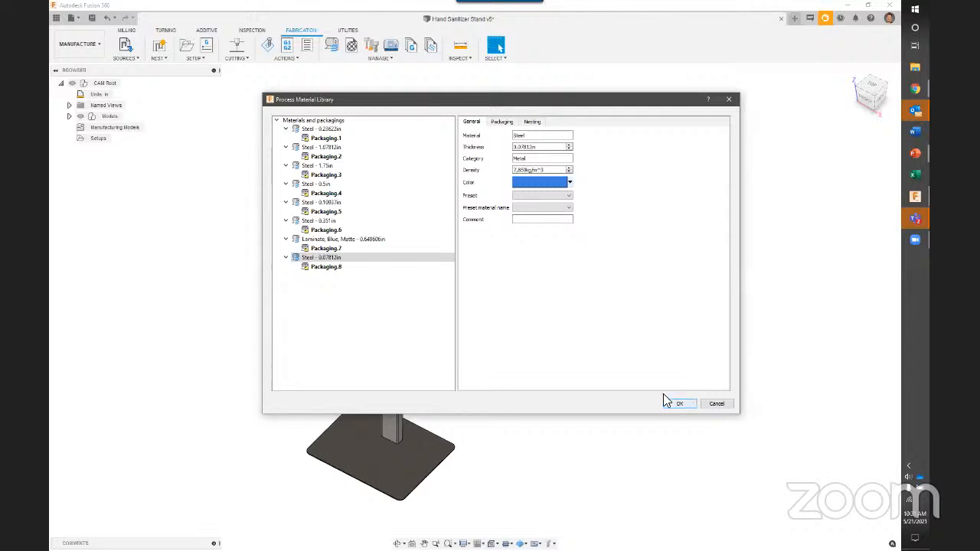
left_click(363, 213)
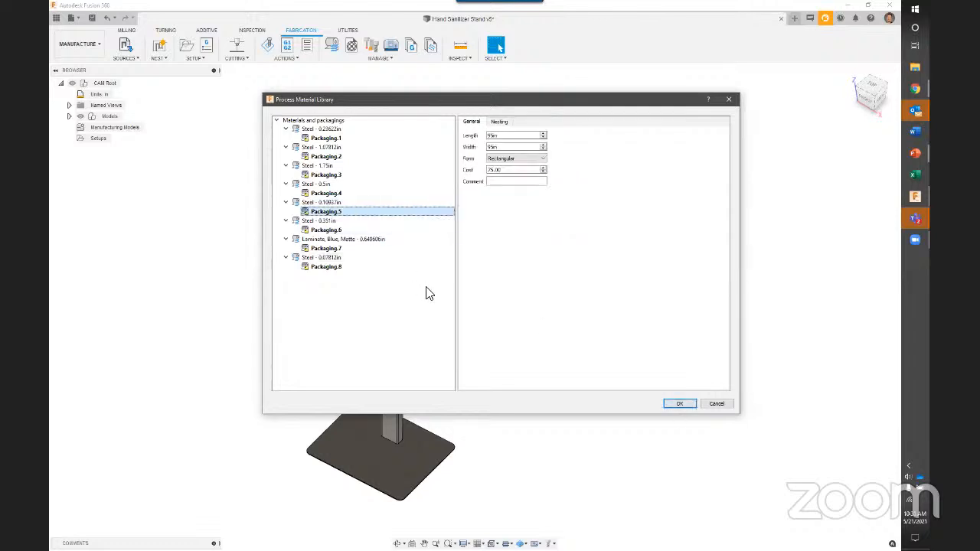
double_click(502, 136)
double_click(503, 147)
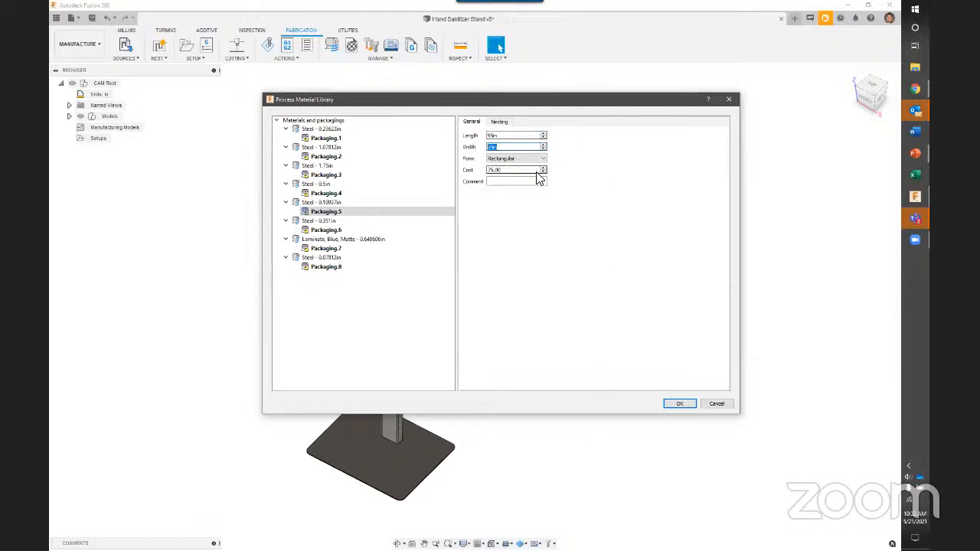
left_click(677, 404)
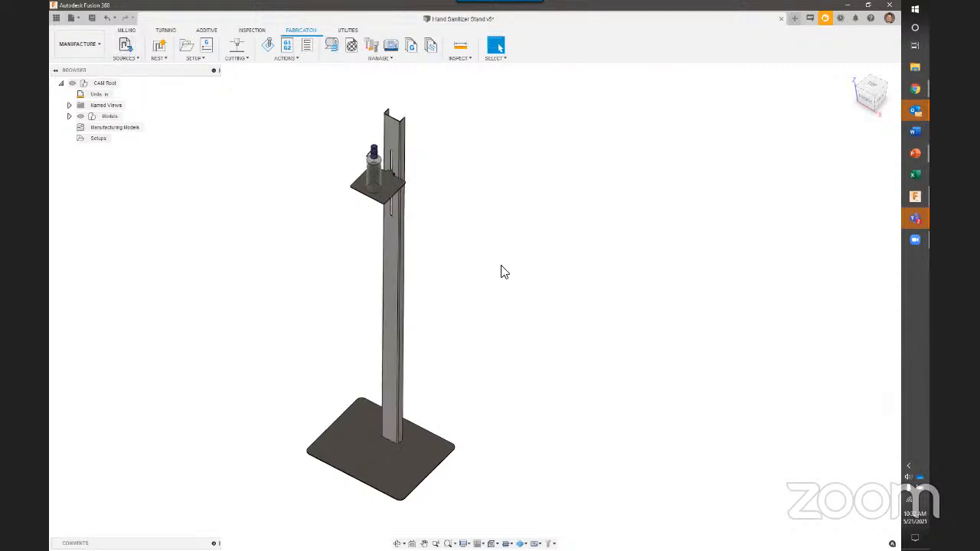
Show the data panel and view the list of available teams without switching team
middle_click_drag(501, 273, 515, 277)
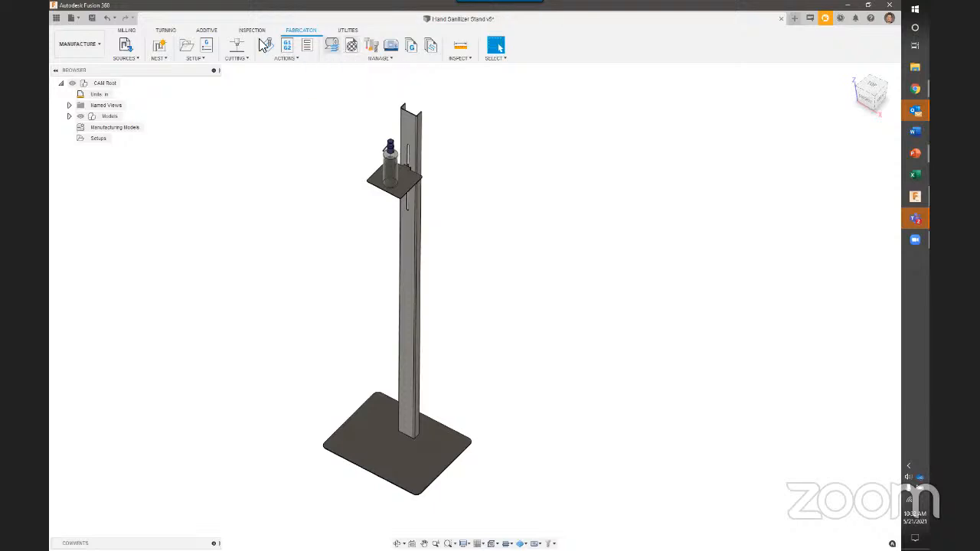
left_click(56, 18)
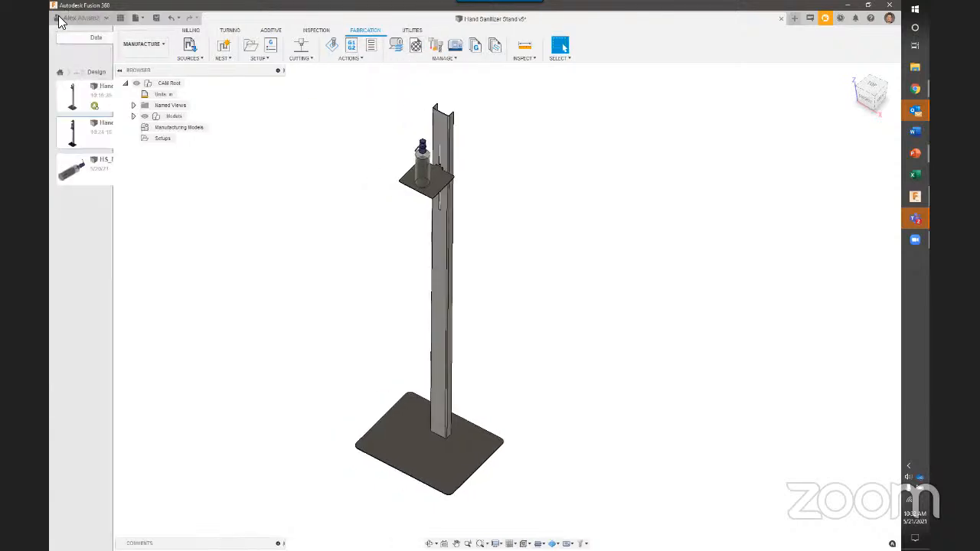
left_click(82, 19)
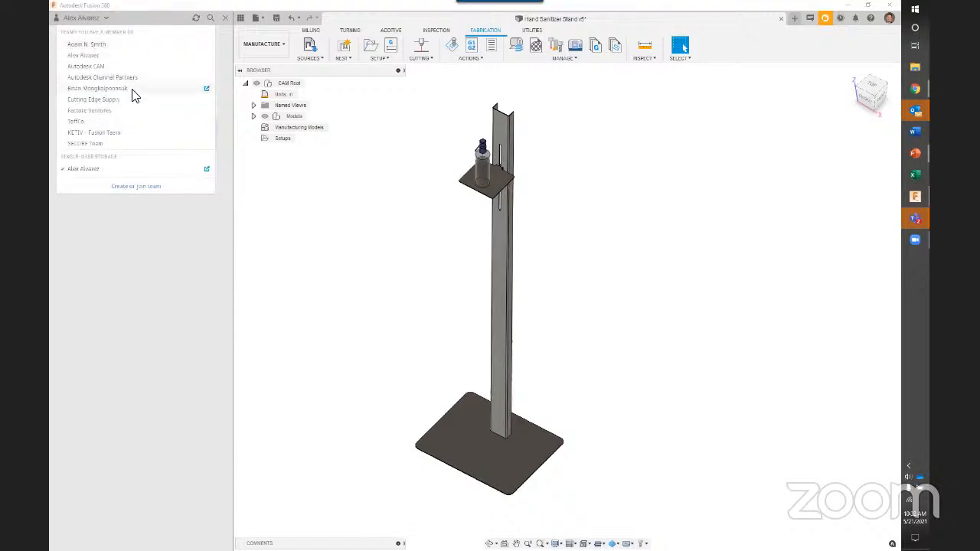
left_click(343, 178)
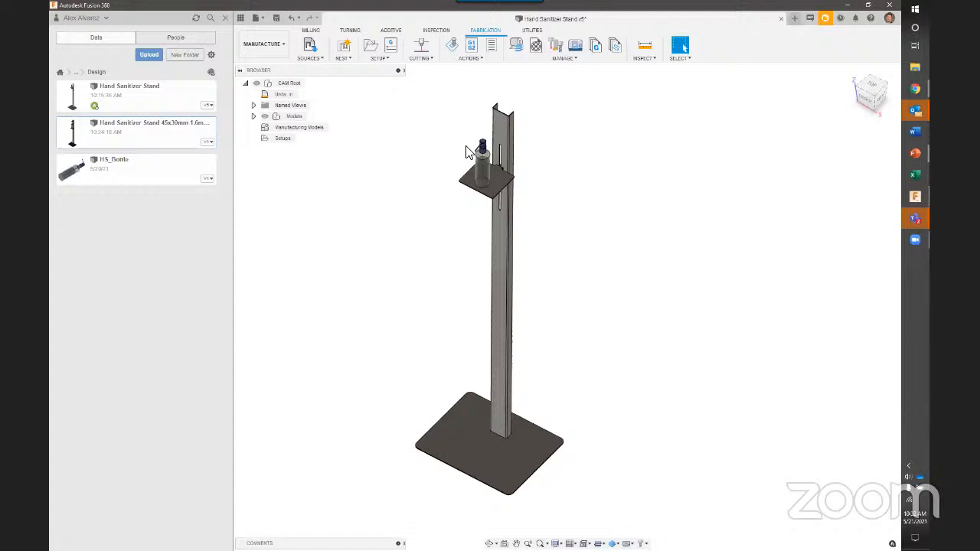
Look over the Process Material Library's material list and the default preset choices in Material and Packaging Presets
left_click(516, 46)
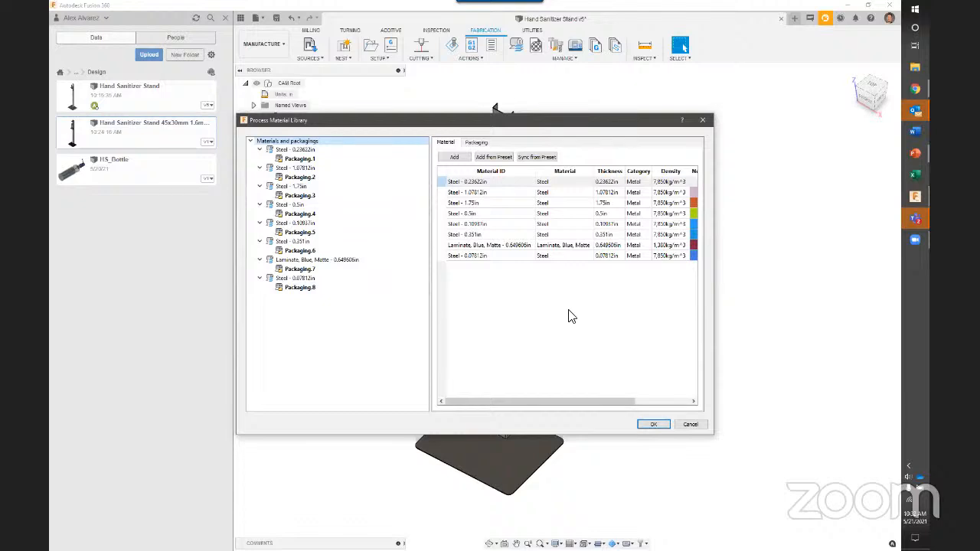
key("Escape")
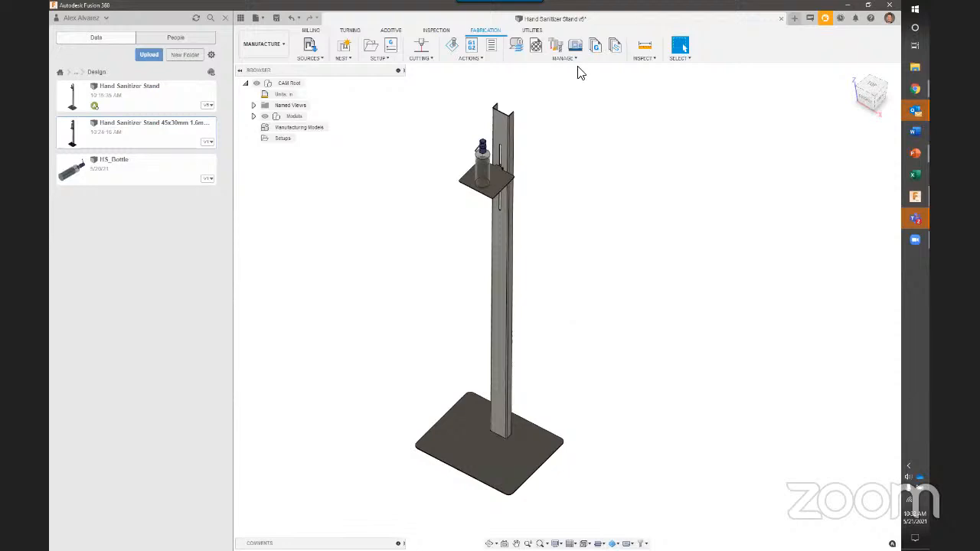
left_click(538, 46)
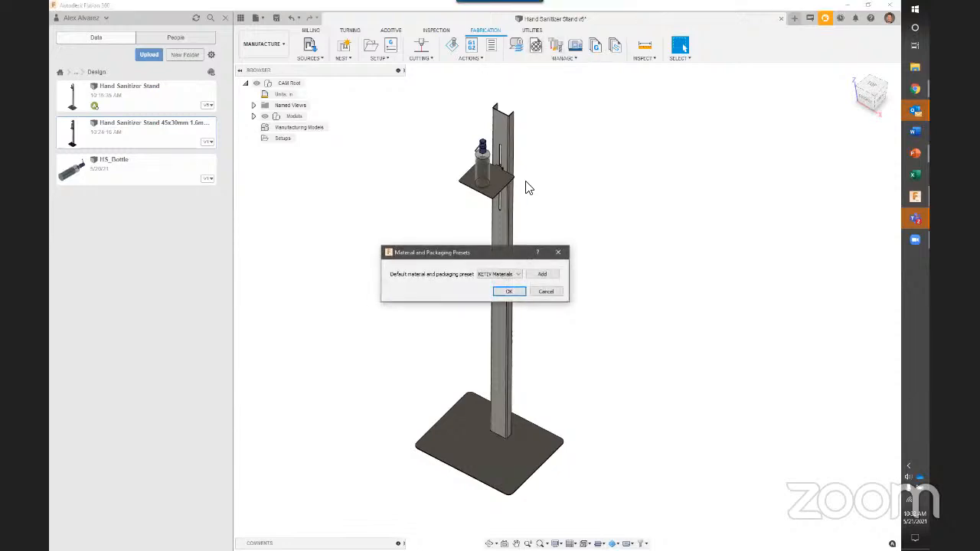
left_click_drag(519, 255, 663, 102)
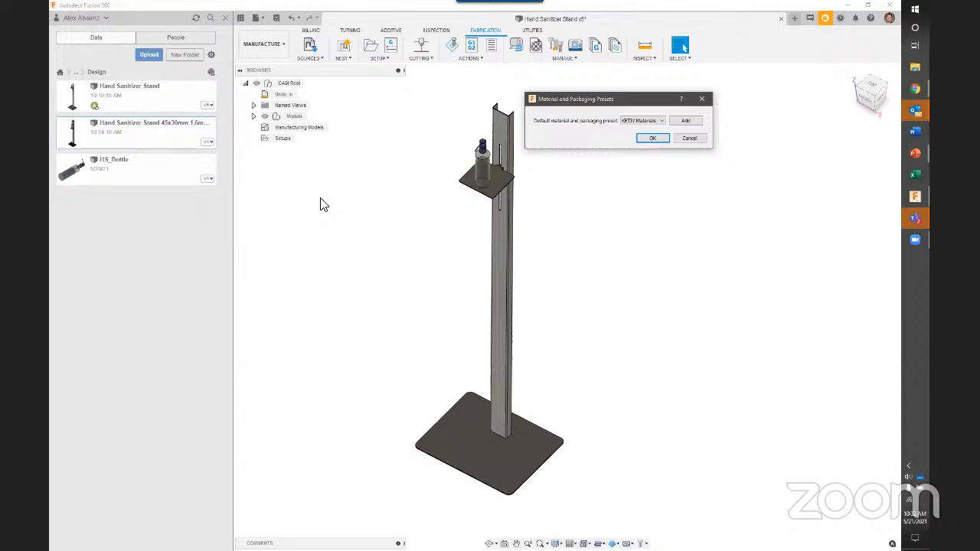
left_click(652, 120)
left_click(658, 110)
View the prompt for creating a preset from the current document, and dismiss it and the presets dialog without adding one
left_click(685, 122)
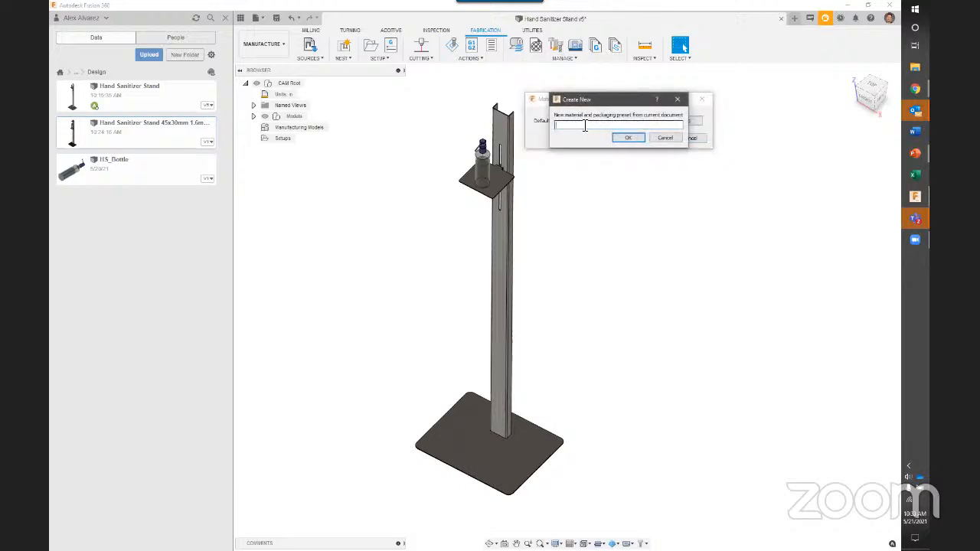
left_click(677, 99)
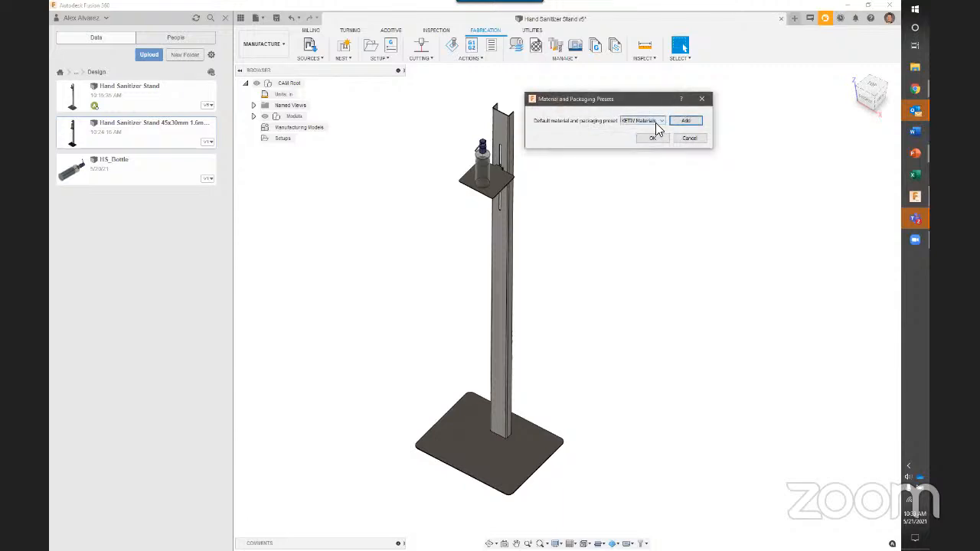
left_click(658, 121)
left_click(703, 100)
left_click(703, 100)
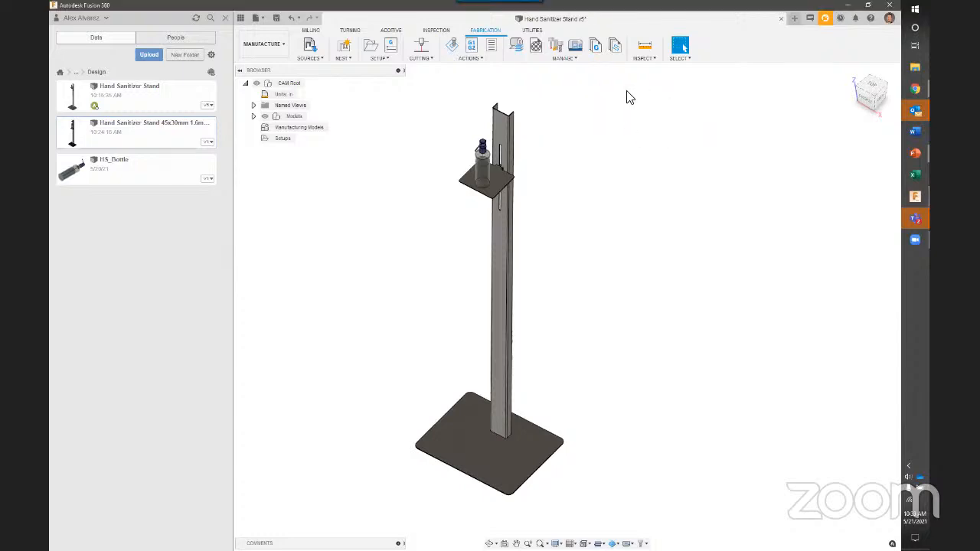
Look over the preset choices for adding materials in the Process Material Library, and close it without adding any
left_click(517, 47)
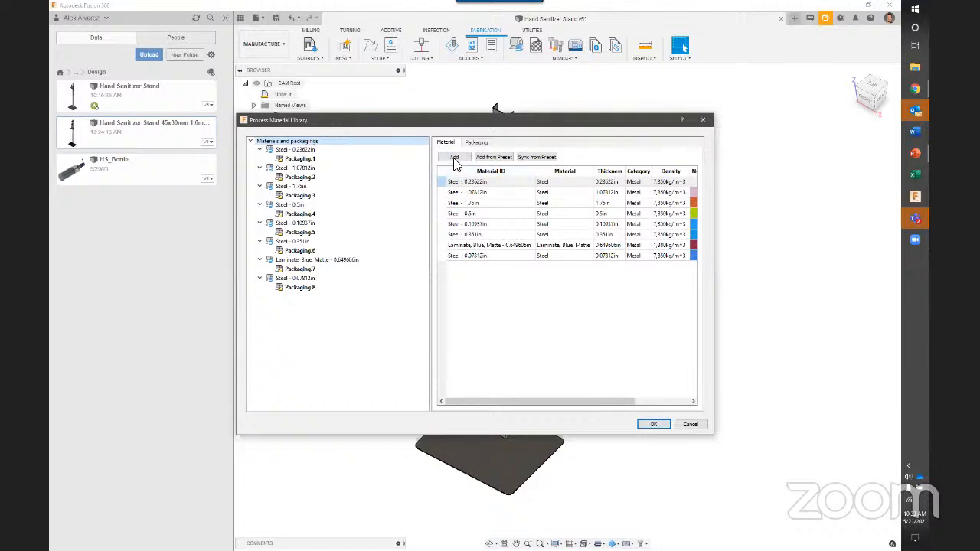
left_click(492, 158)
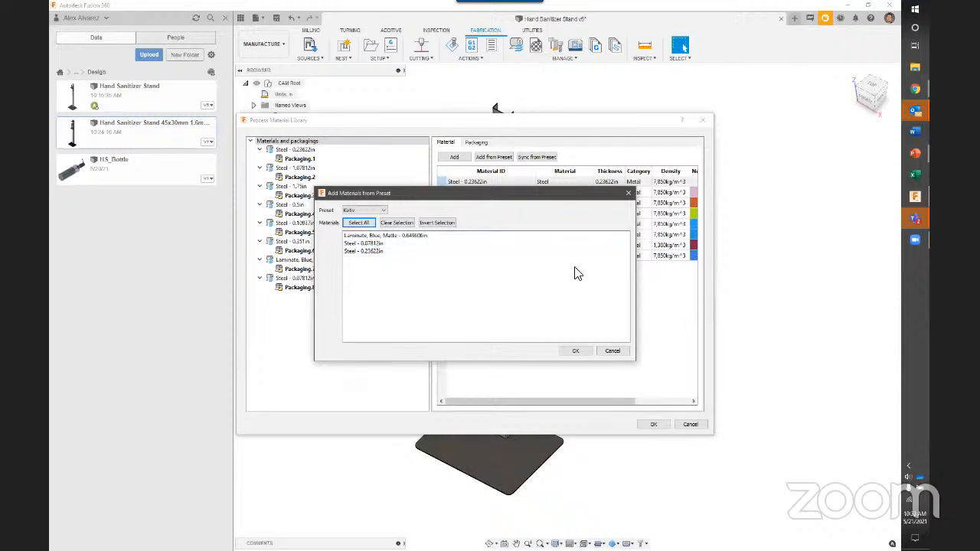
left_click(382, 210)
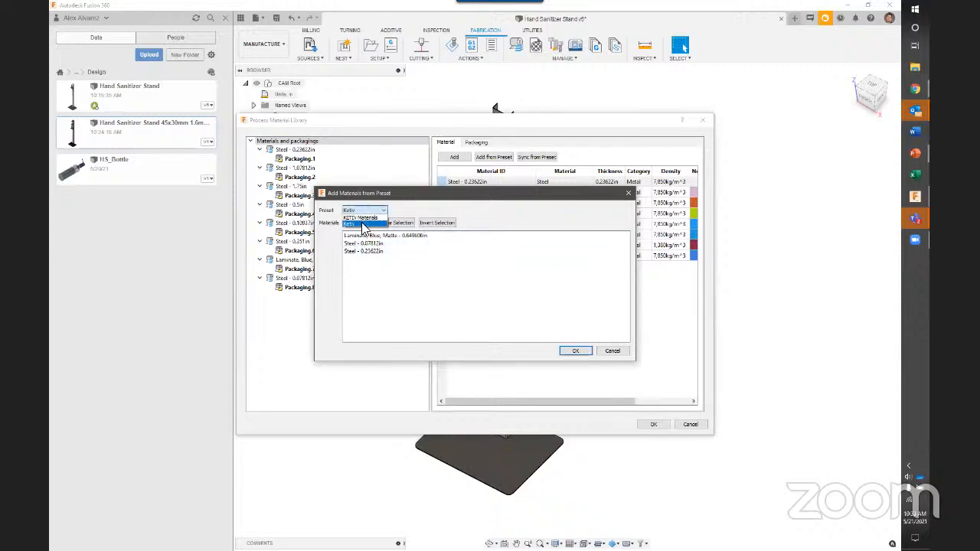
left_click(421, 209)
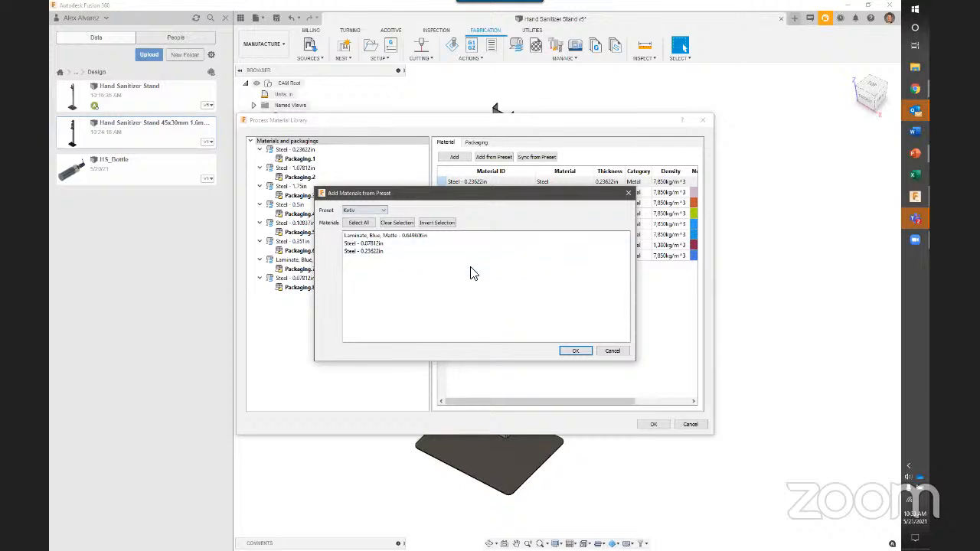
left_click(628, 193)
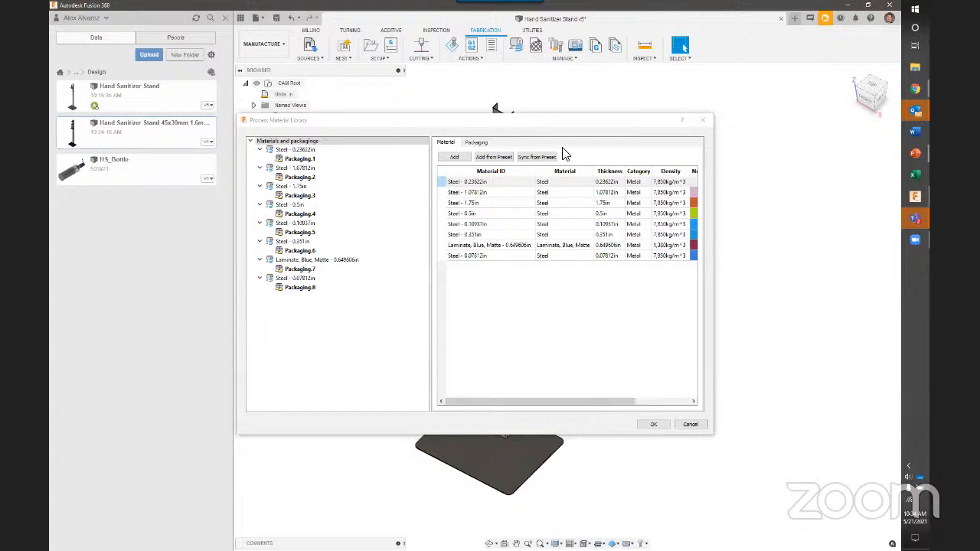
left_click(701, 122)
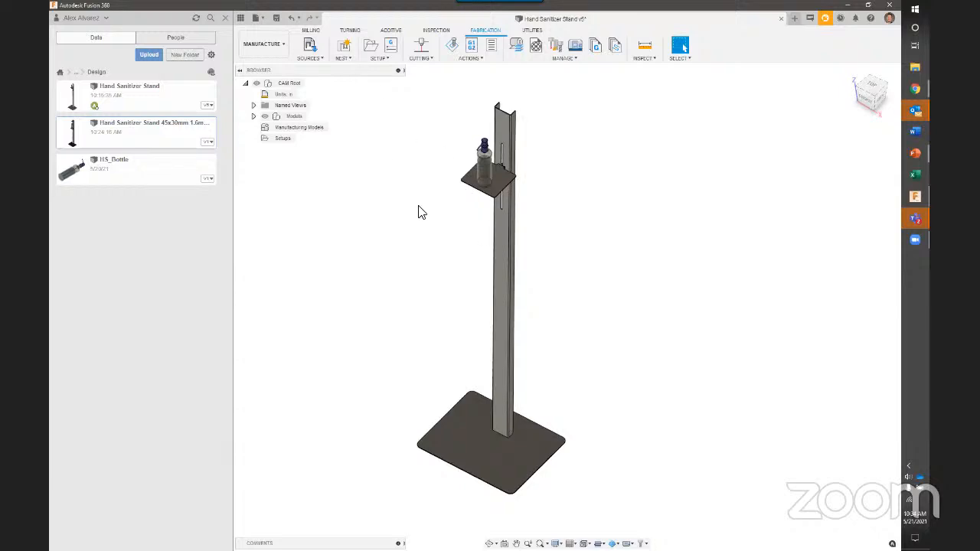
Show the Component Sources list and review the nest material assigned to the Base, Stand and BottleStand components
middle_click_drag(418, 212, 437, 228)
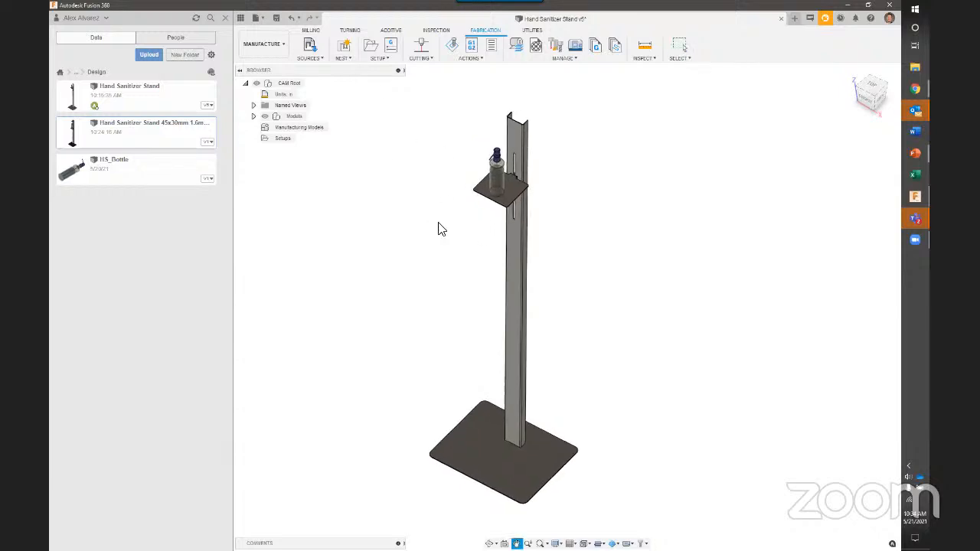
left_click(308, 47)
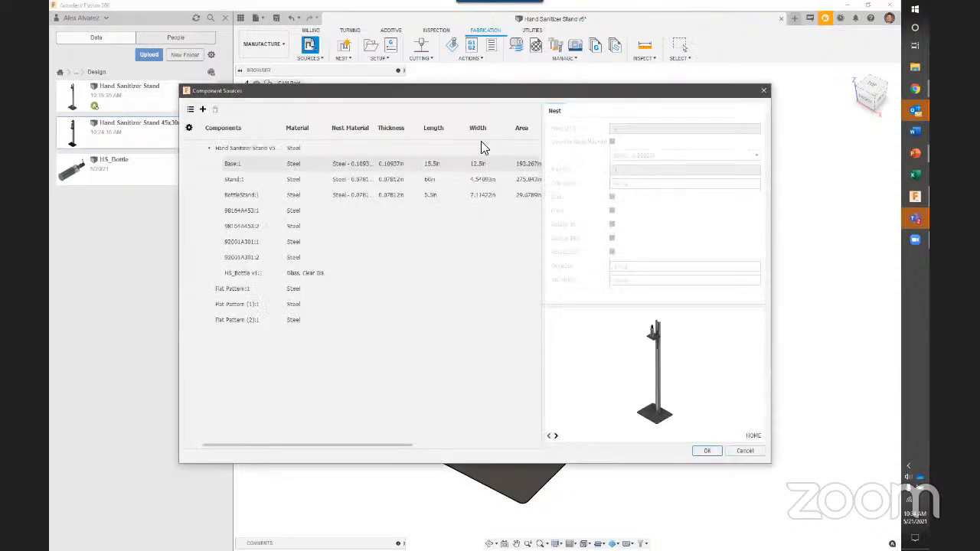
left_click(210, 148)
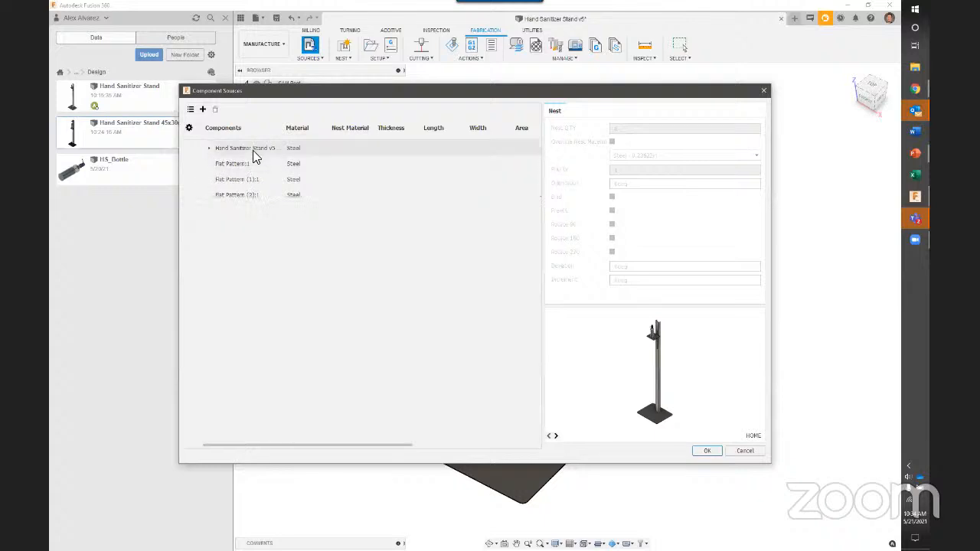
left_click(208, 148)
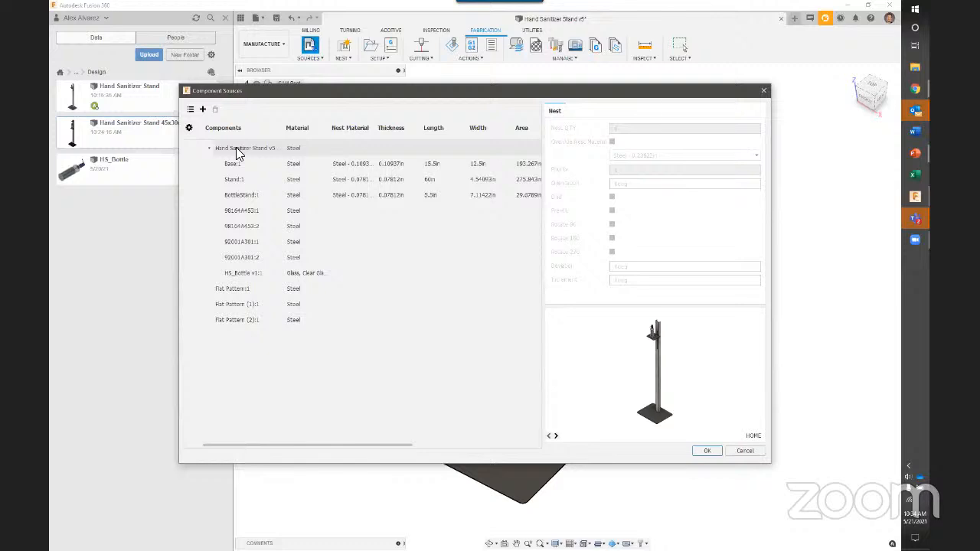
left_click(234, 163)
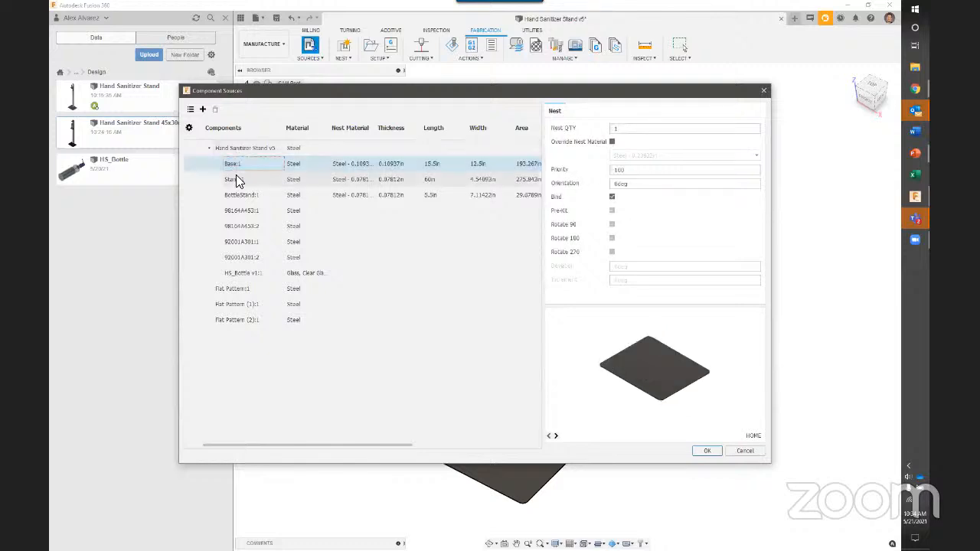
left_click(237, 179)
left_click(239, 194)
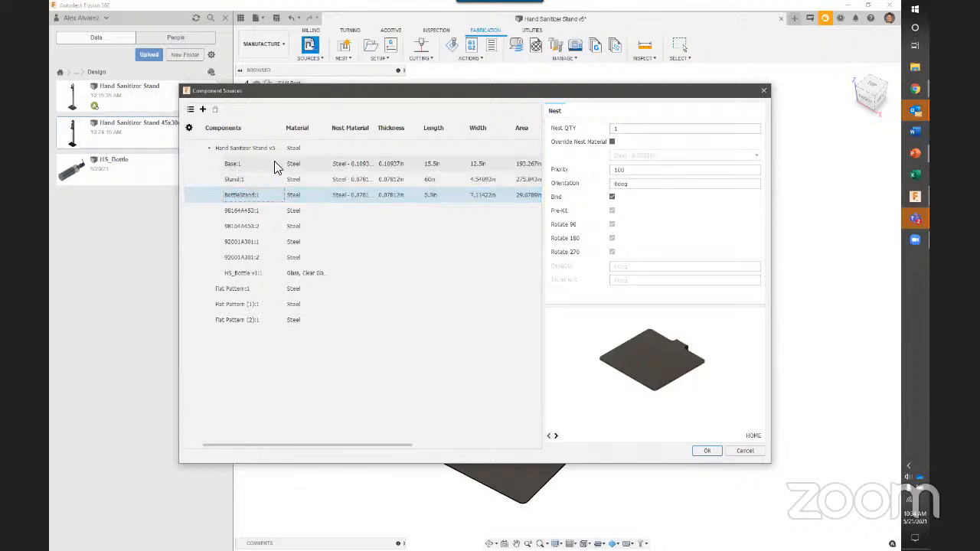
left_click(365, 161)
left_click(361, 179)
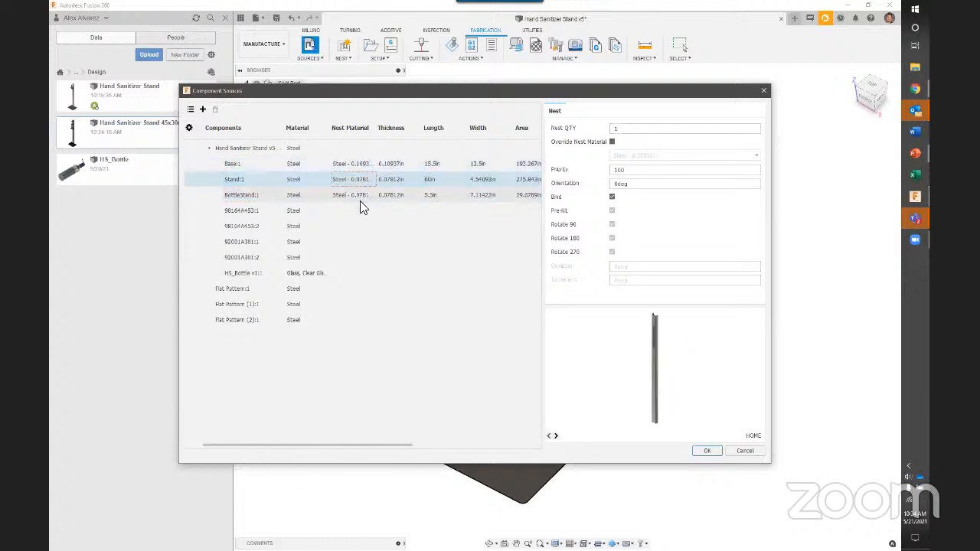
left_click(360, 197)
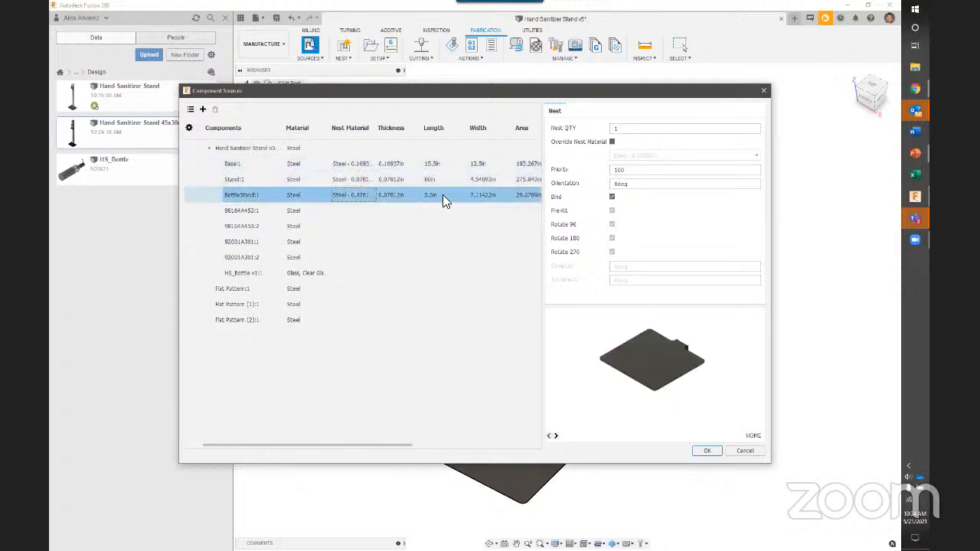
Check the nest material entries and previews of the screws, wing nuts and HS_Bottle in Component Sources
left_click(352, 213)
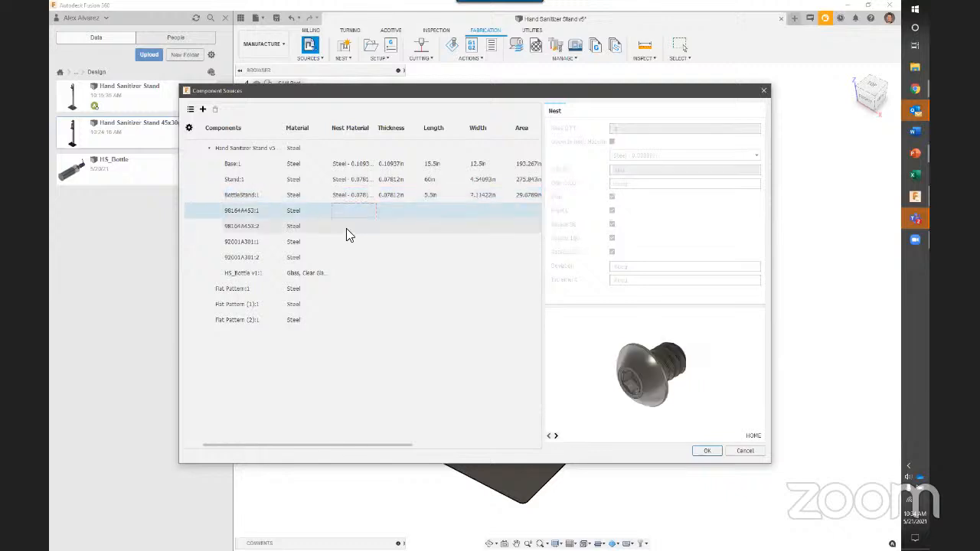
left_click(345, 228)
left_click(344, 242)
left_click(343, 257)
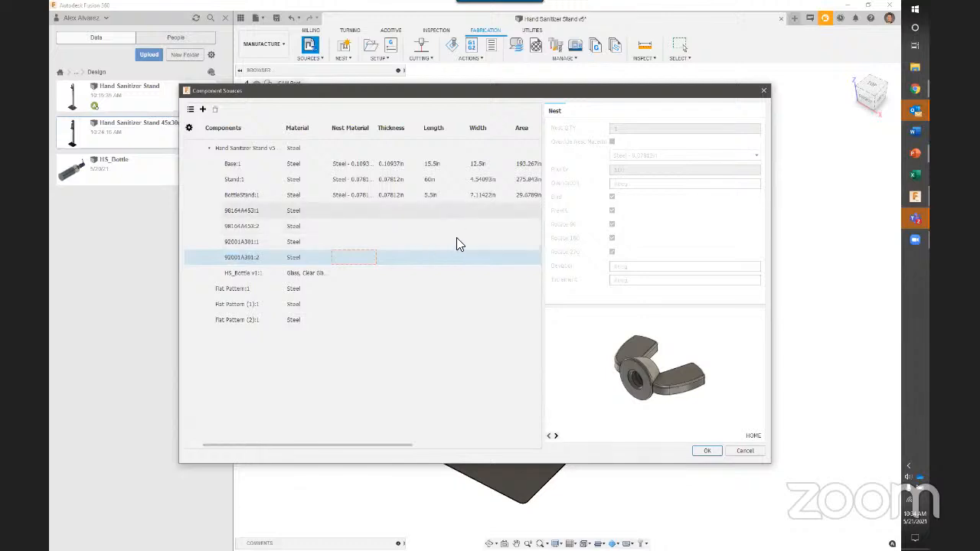
left_click(355, 213)
left_click(358, 228)
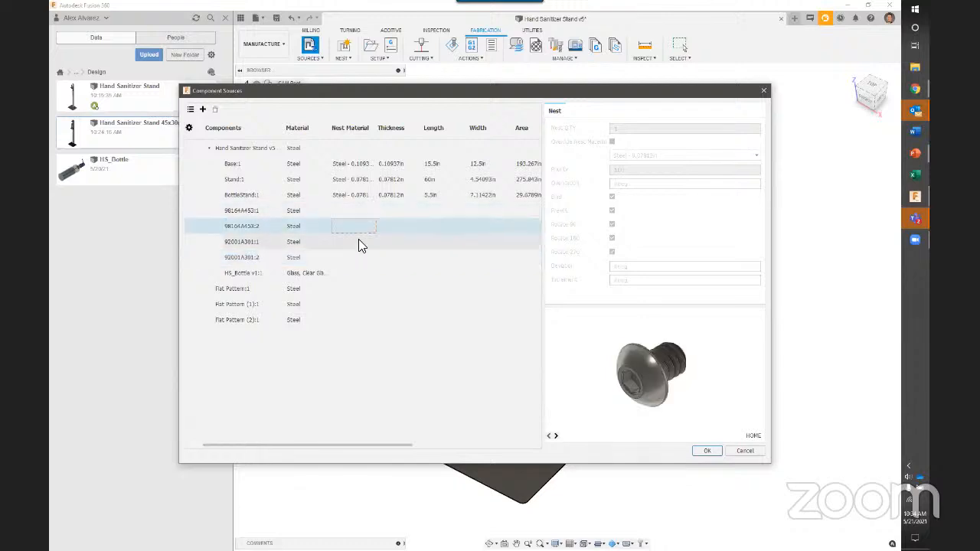
left_click(358, 241)
left_click(358, 273)
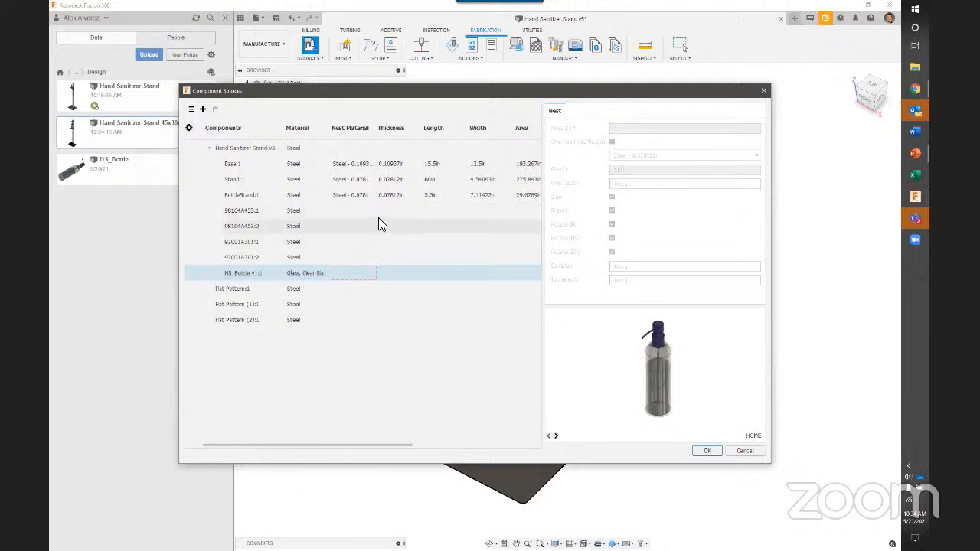
Check the nest material entries and previews of the three flat pattern components
left_click(342, 294)
left_click(341, 307)
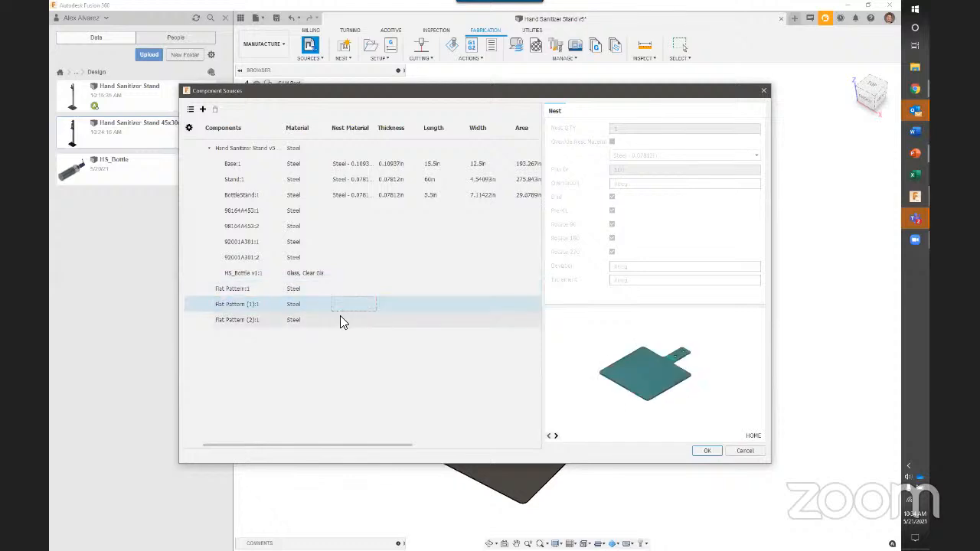
left_click(341, 320)
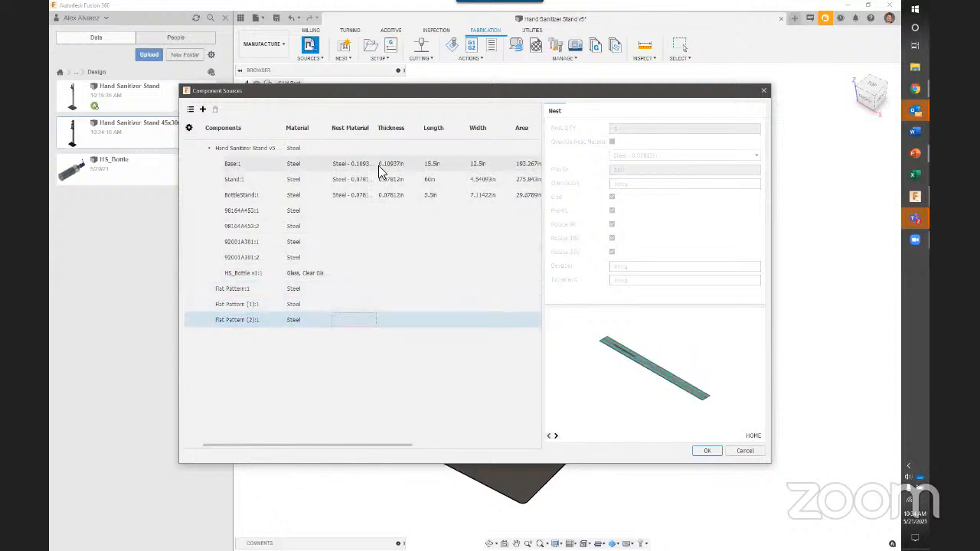
left_click(364, 289)
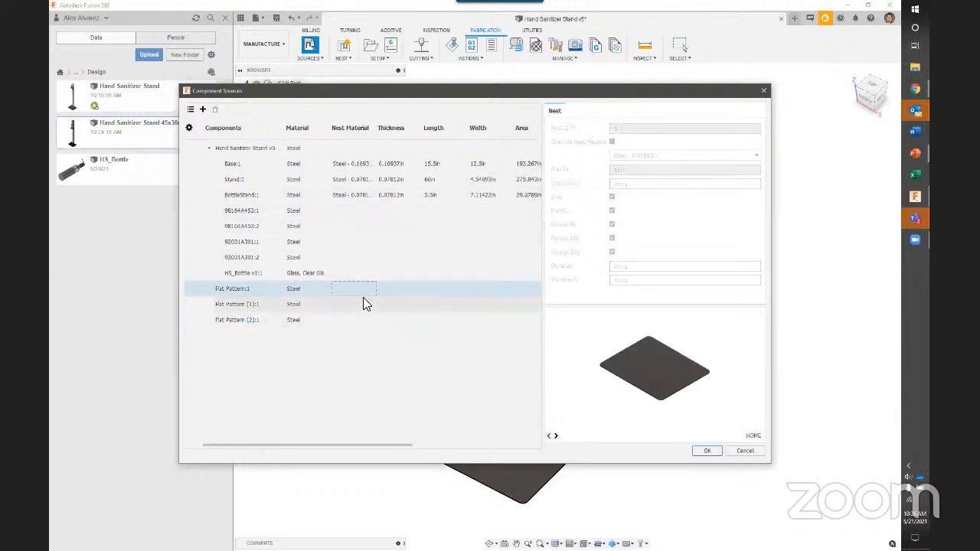
left_click(363, 306)
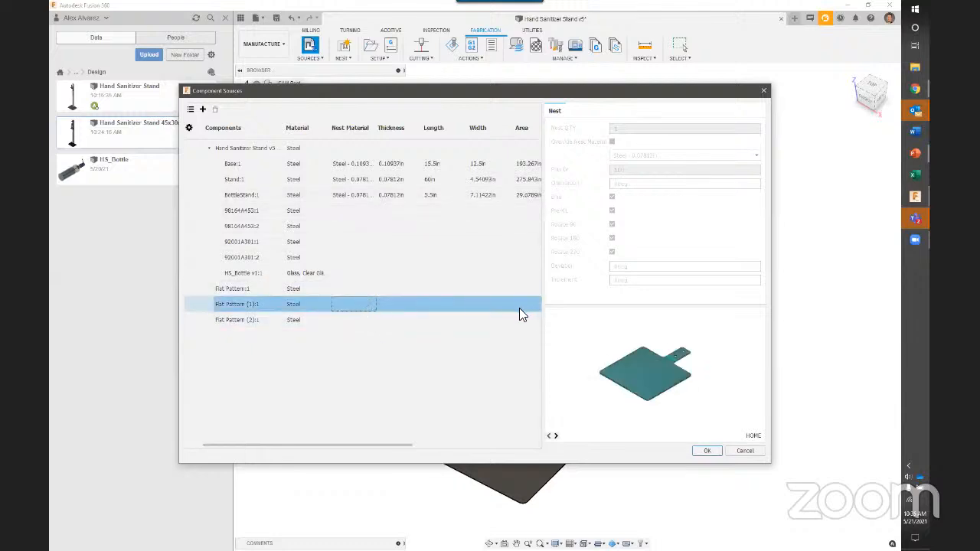
left_click(312, 318)
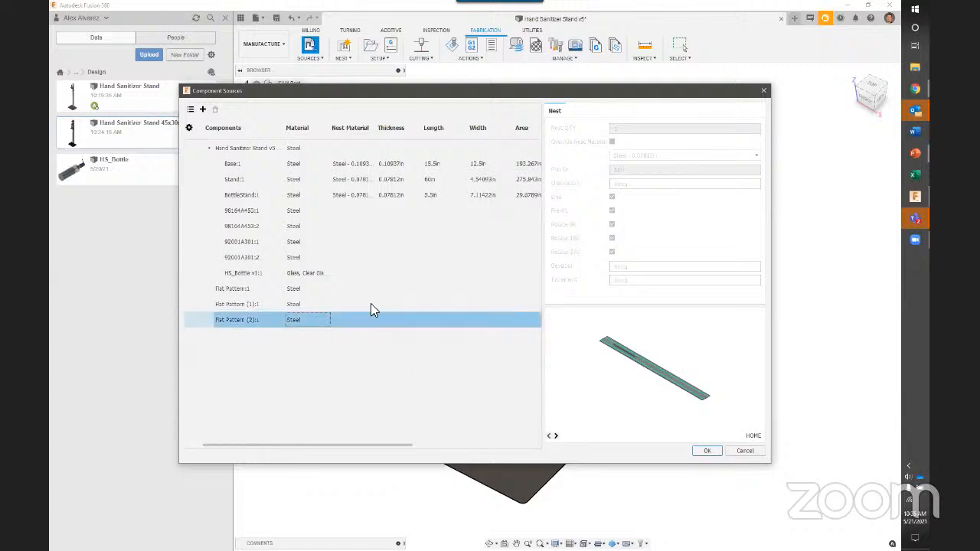
Switch Component Sources to the flat parts list with BOM quantities, and preview the Base, Stand and BottleStand
left_click(191, 111)
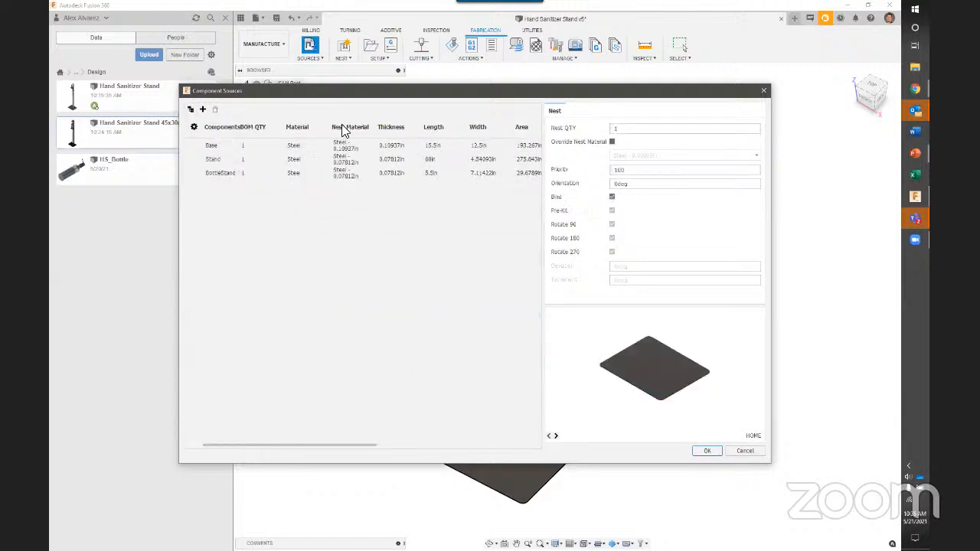
left_click(227, 146)
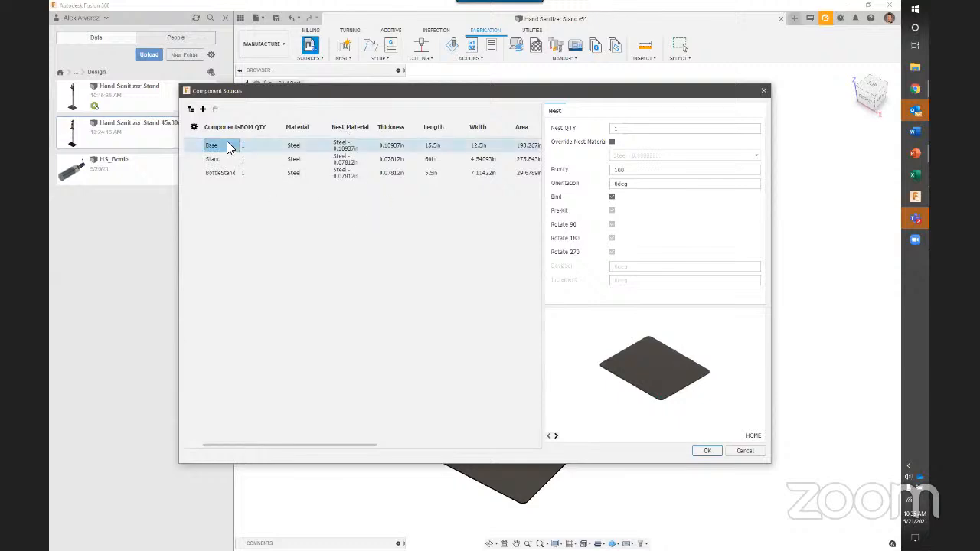
left_click(221, 161)
left_click(219, 173)
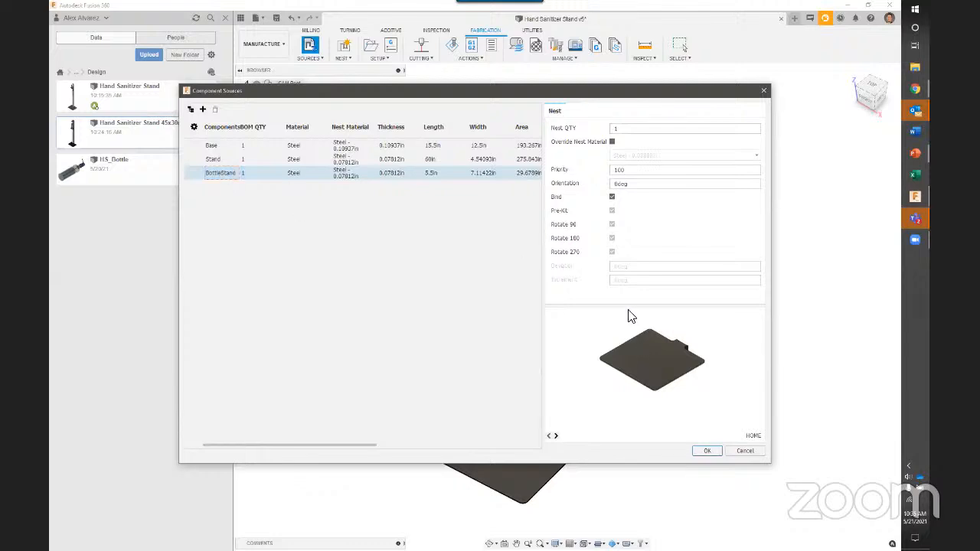
Cycle through the BottleStand's preview orientations, including the Right, Nest and Front views, and return to the Home view
left_click(556, 436)
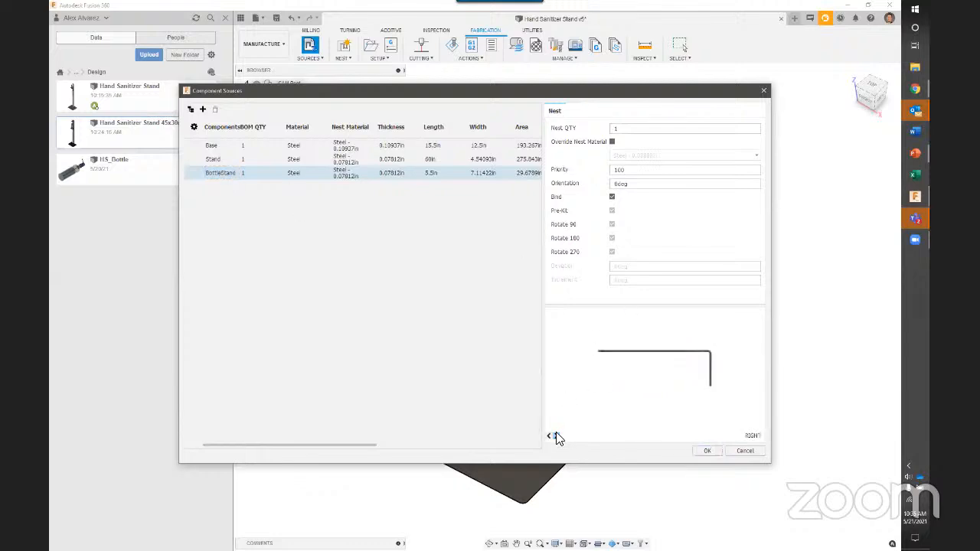
left_click(556, 437)
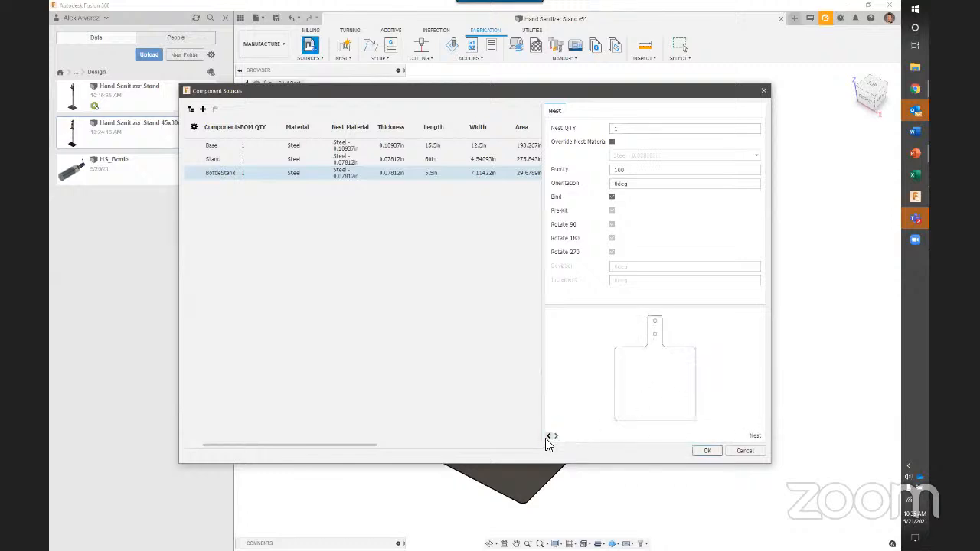
left_click(548, 436)
left_click(548, 437)
left_click(548, 436)
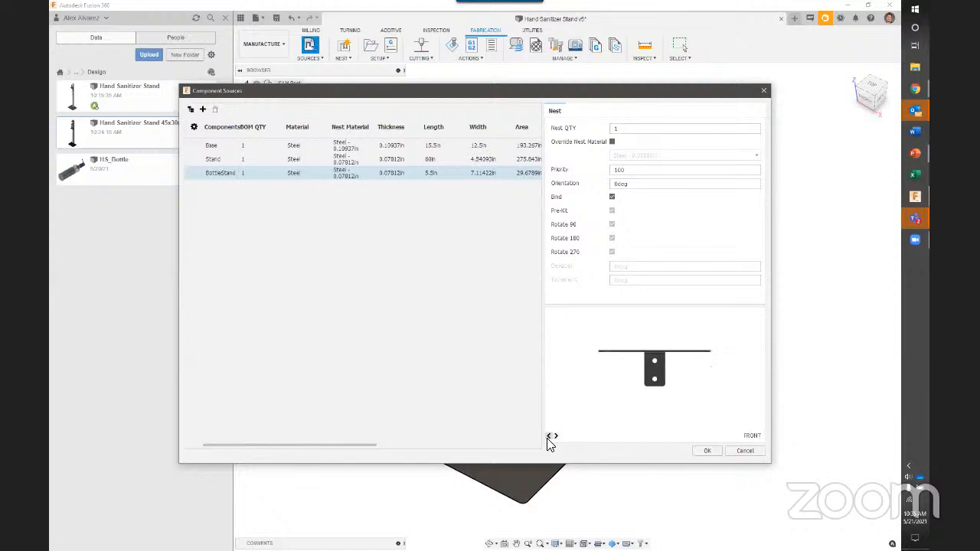
left_click(548, 438)
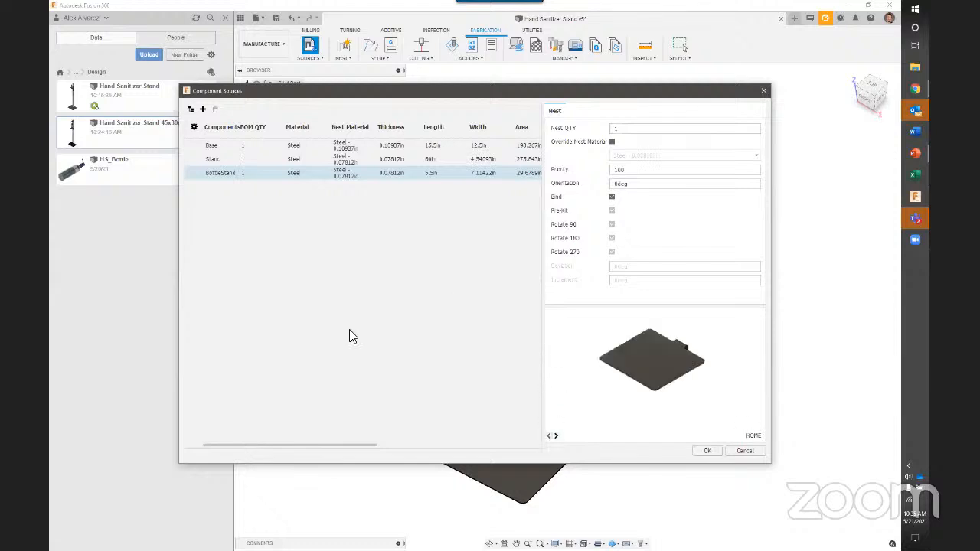
Select the Stand, examine its nest quantity, and move the Component Sources dialog lower over the model
left_click(228, 157)
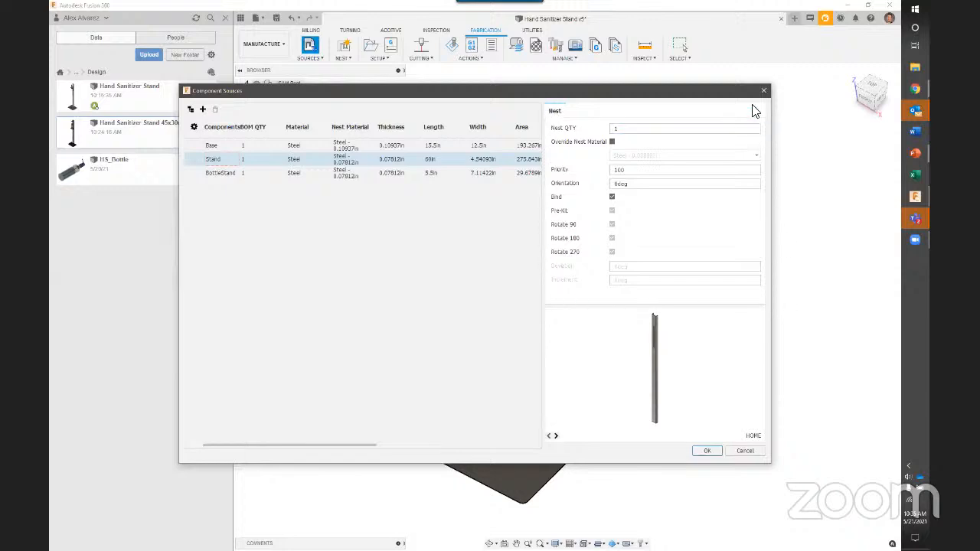
left_click_drag(626, 129, 597, 125)
left_click_drag(490, 102, 513, 153)
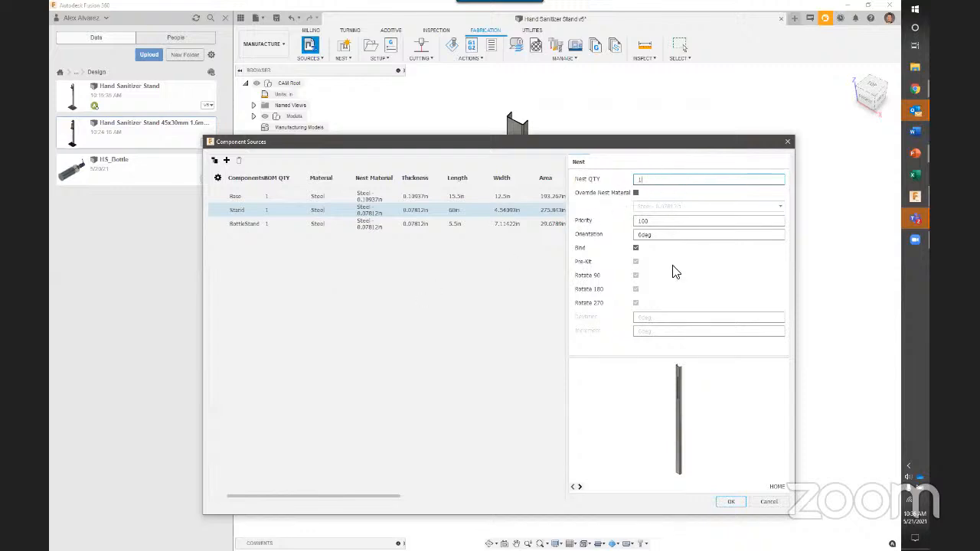
Turn off Bind for the Stand to examine its rotation, Deviation and Increment options, and turn Bind back on
left_click(635, 247)
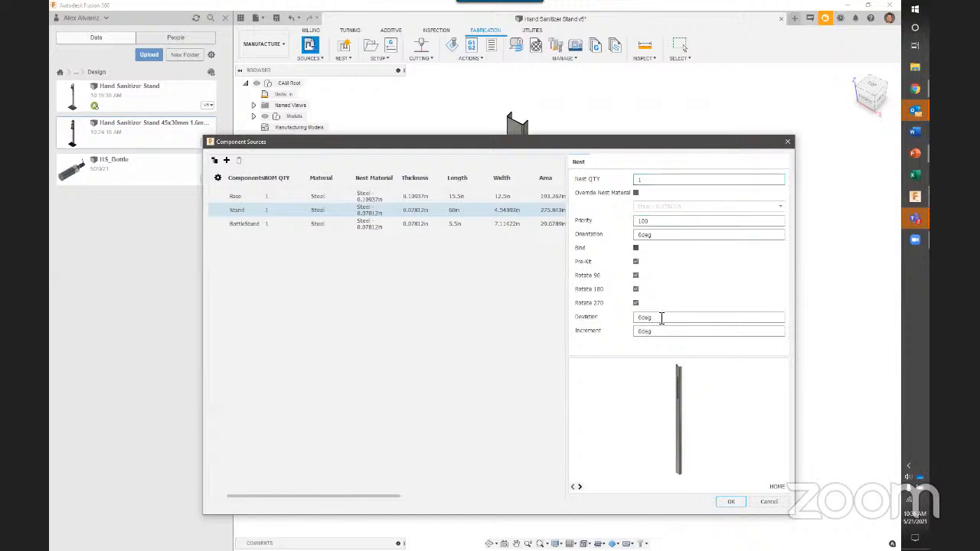
double_click(661, 318)
double_click(656, 332)
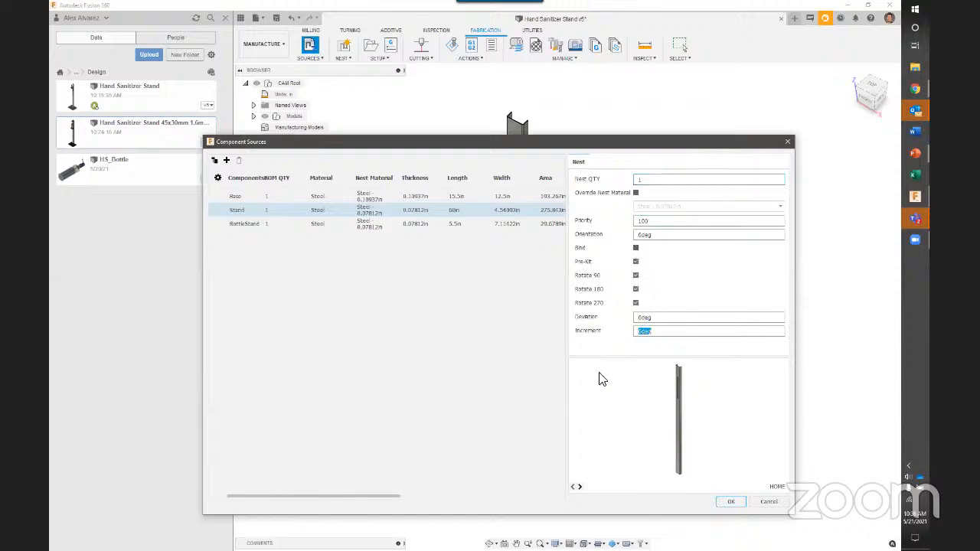
left_click(635, 248)
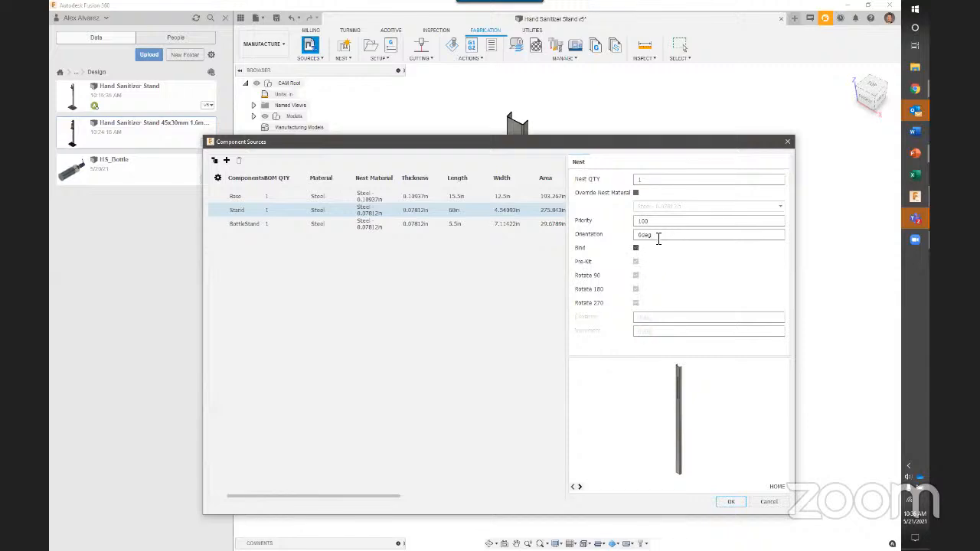
Examine the Stand's nesting Orientation value in Component Sources
double_click(656, 235)
left_click(663, 236)
double_click(642, 235)
left_click(657, 238)
double_click(663, 241)
Review the nesting options of the Base, Stand and BottleStand, and accept the Component Sources
left_click(252, 196)
left_click(245, 212)
left_click(243, 224)
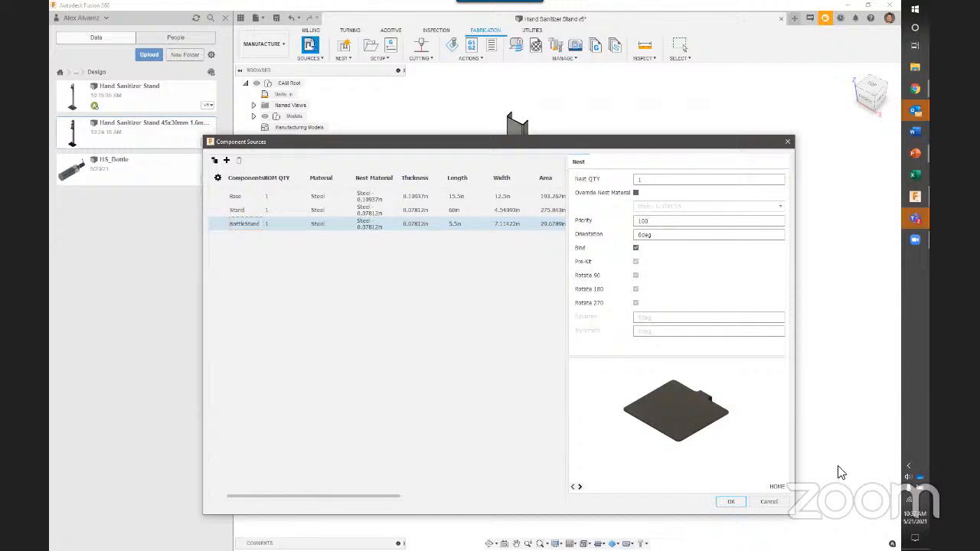
left_click(730, 502)
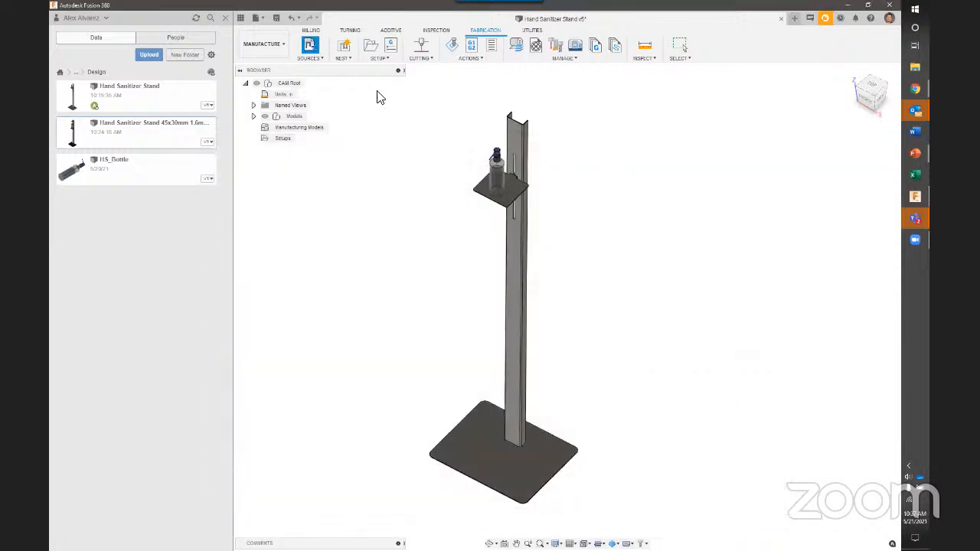
Start a new nest study and switch its job quantity to Single value
left_click(344, 47)
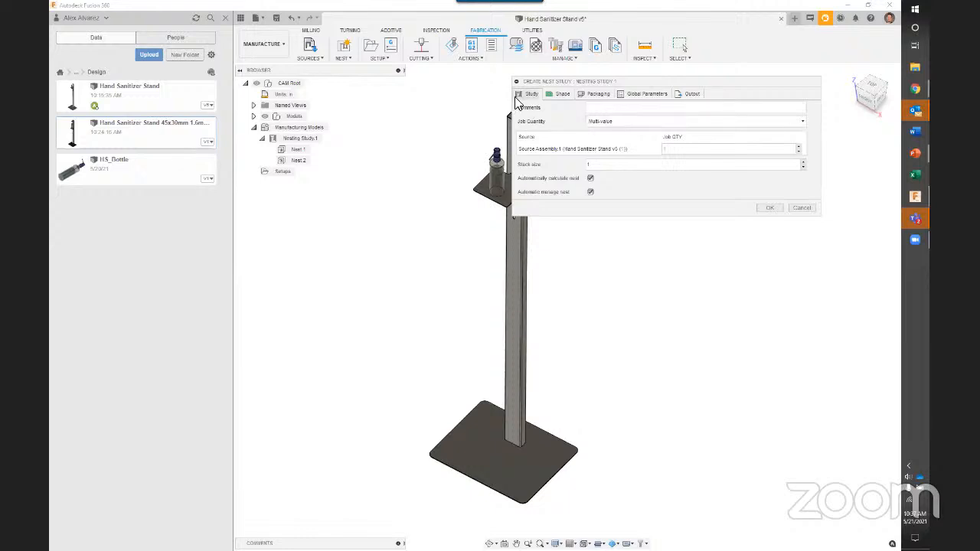
left_click(658, 121)
left_click(636, 137)
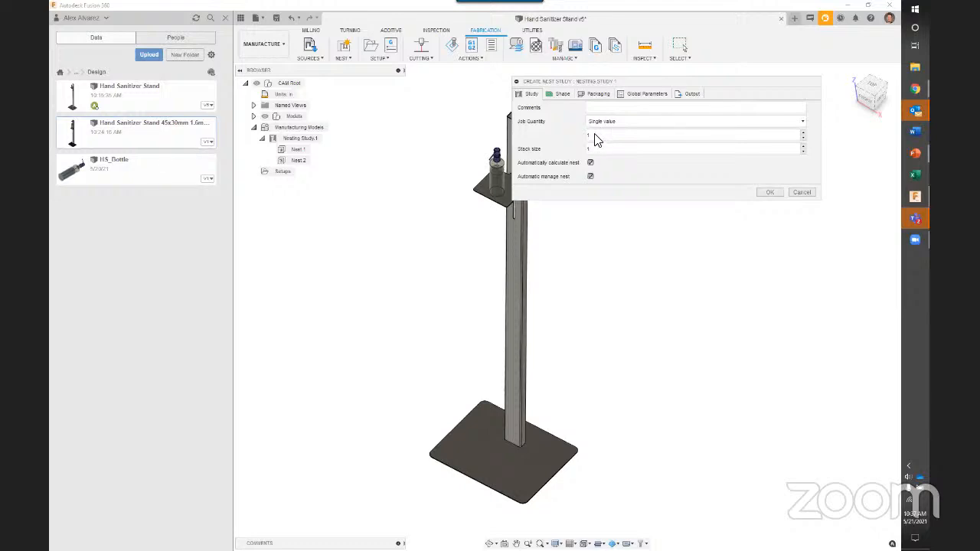
Try a single job quantity of 5, look at the stack size, and set the job quantity back to 1
left_click(587, 136)
type("5")
double_click(594, 135)
double_click(601, 149)
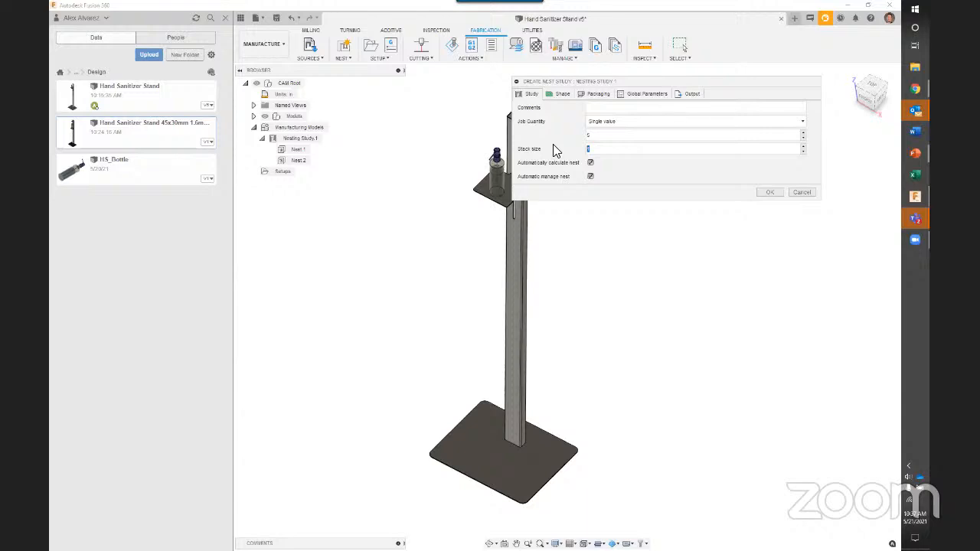
left_click(596, 135)
left_click_drag(599, 136, 577, 136)
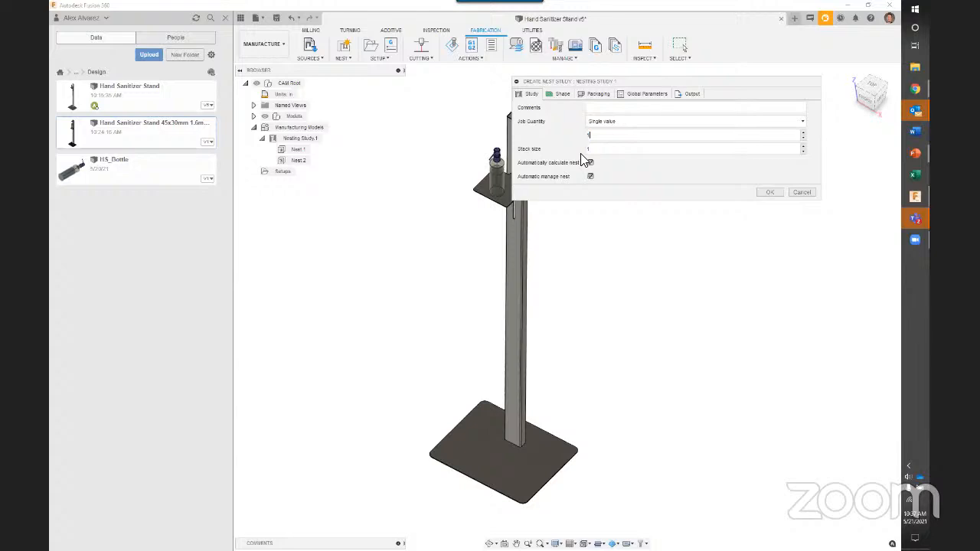
Switch the job quantity to Multi-value and set the Hand Sanitizer Stand source assembly's job quantity to 15
left_click(605, 121)
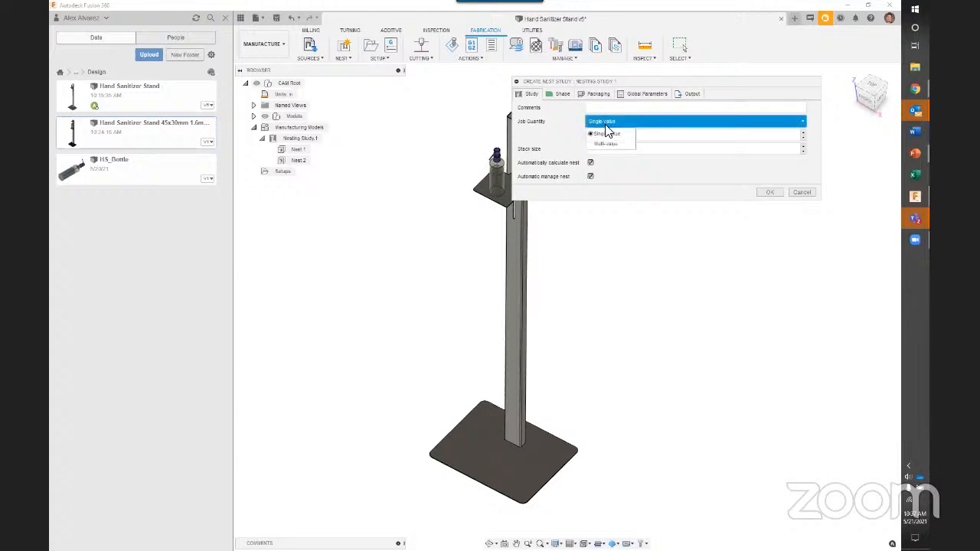
left_click(601, 141)
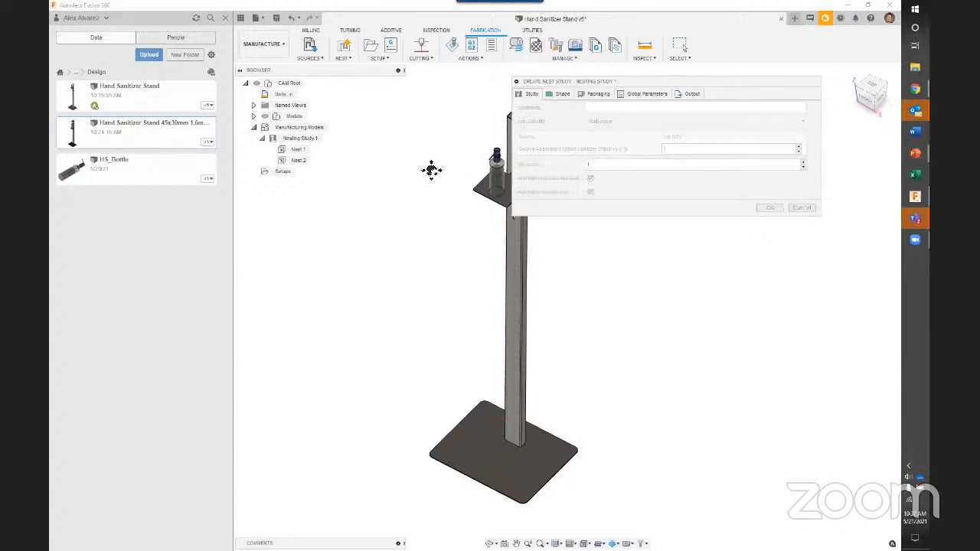
middle_click_drag(431, 169, 408, 198, "shift")
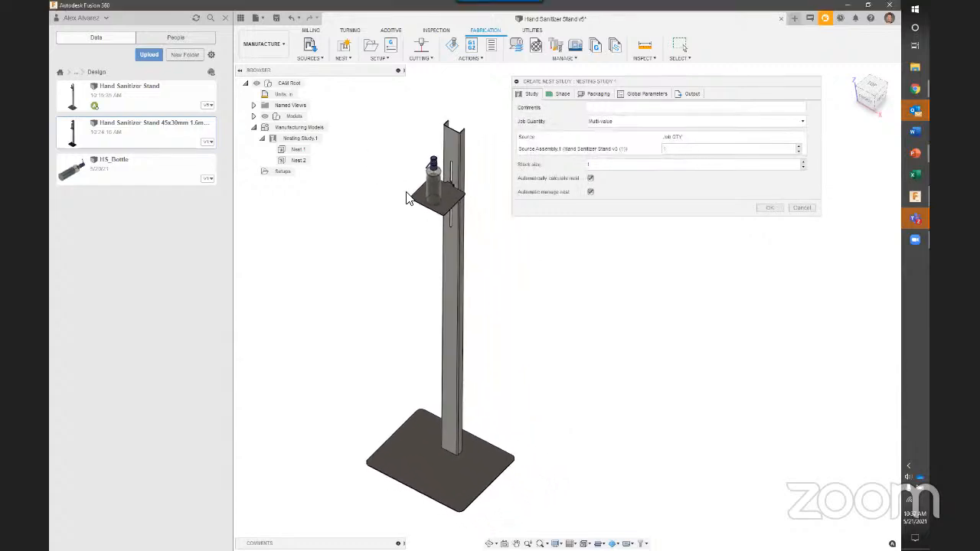
left_click(674, 149)
left_click_drag(668, 149, 656, 149)
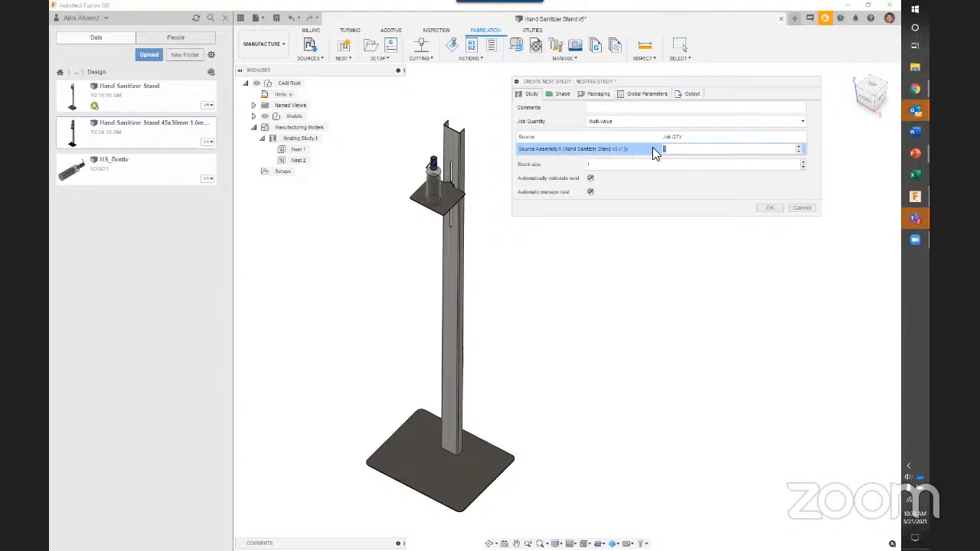
type("5")
left_click(590, 192)
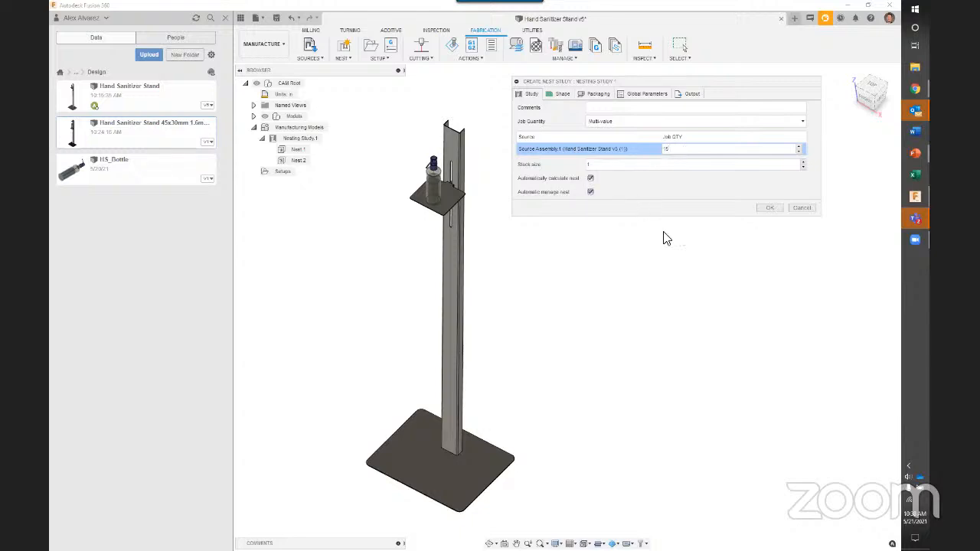
Examine the study's shapes, its packaging sheets and the packaging usage methods, choosing As Listed
left_click(560, 94)
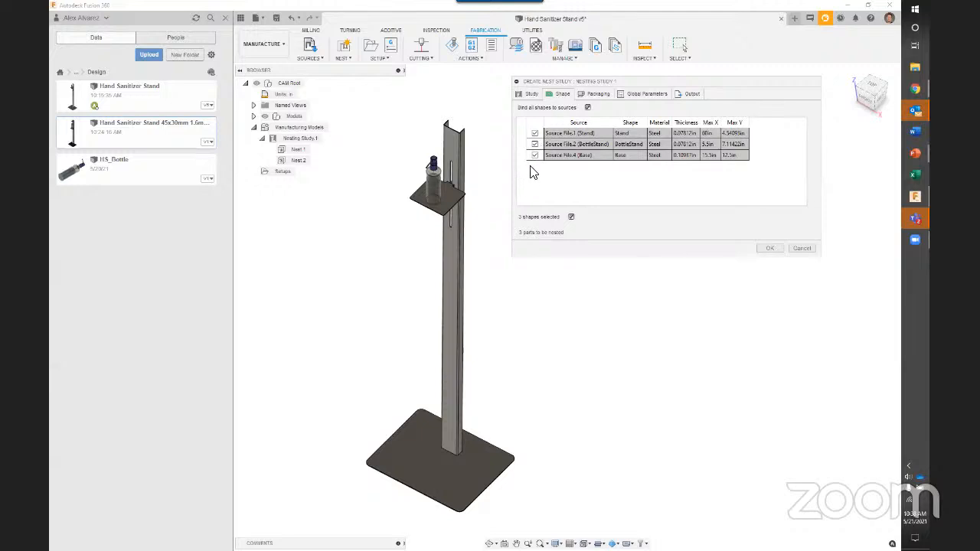
left_click(535, 156)
left_click(597, 93)
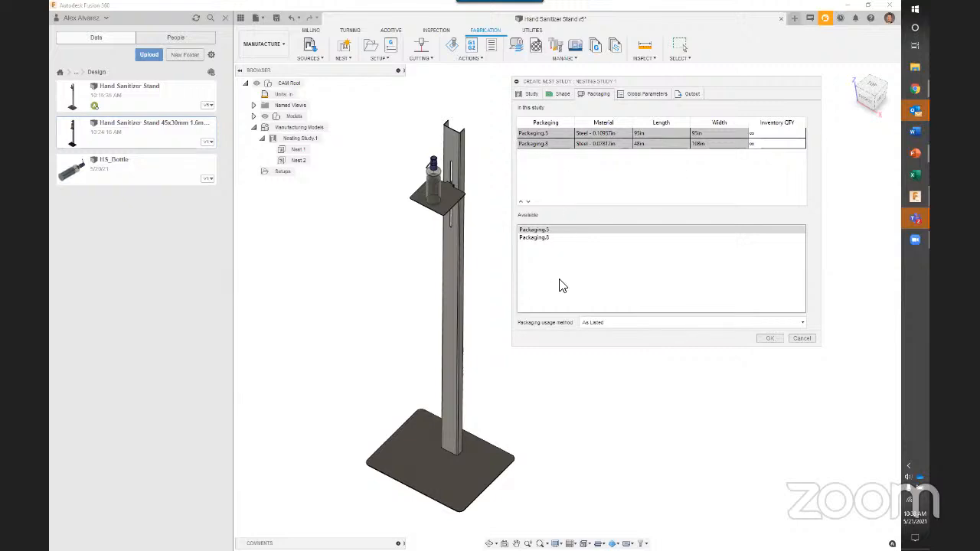
left_click(634, 325)
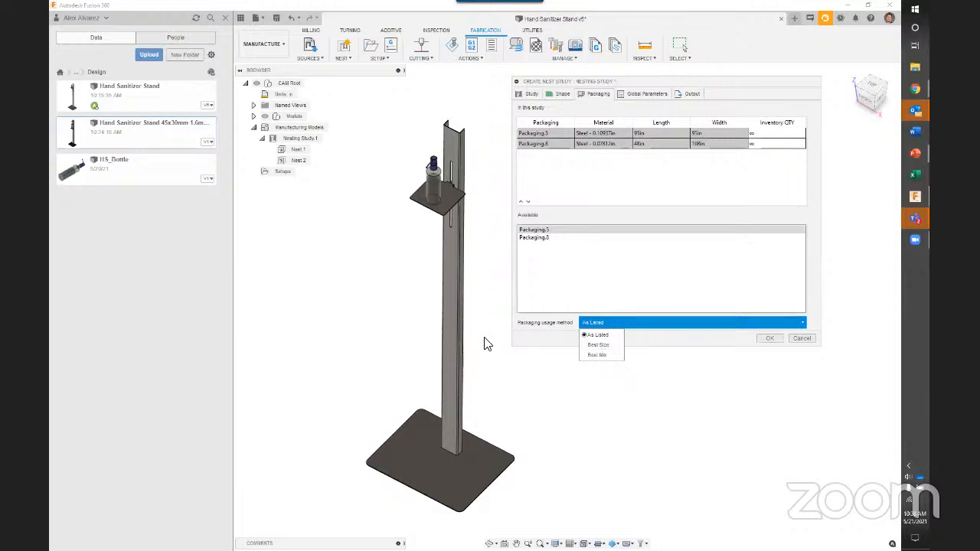
left_click(598, 335)
left_click(636, 231)
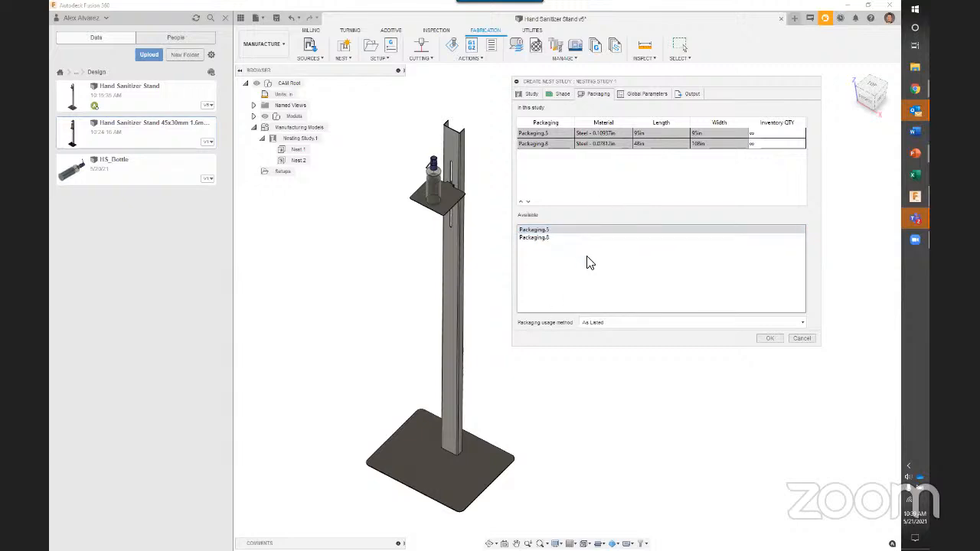
Examine the study's global parameters and remnant optimization choices, selecting Minimize length x width
left_click(643, 95)
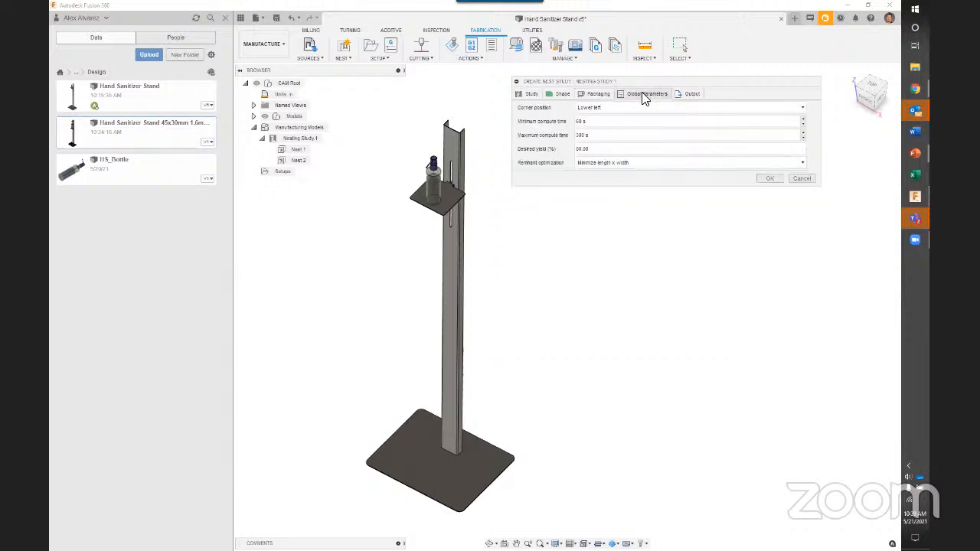
left_click(669, 164)
left_click(669, 168)
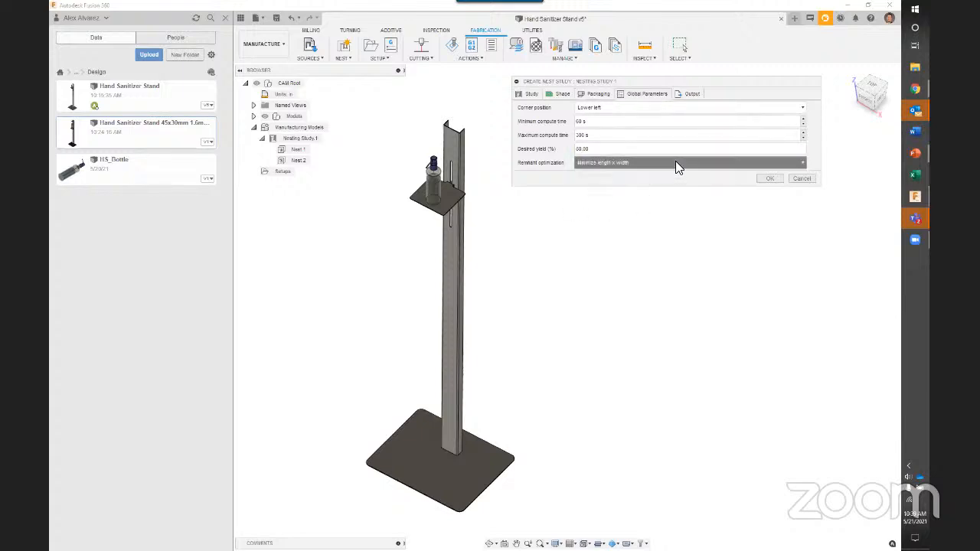
left_click(676, 163)
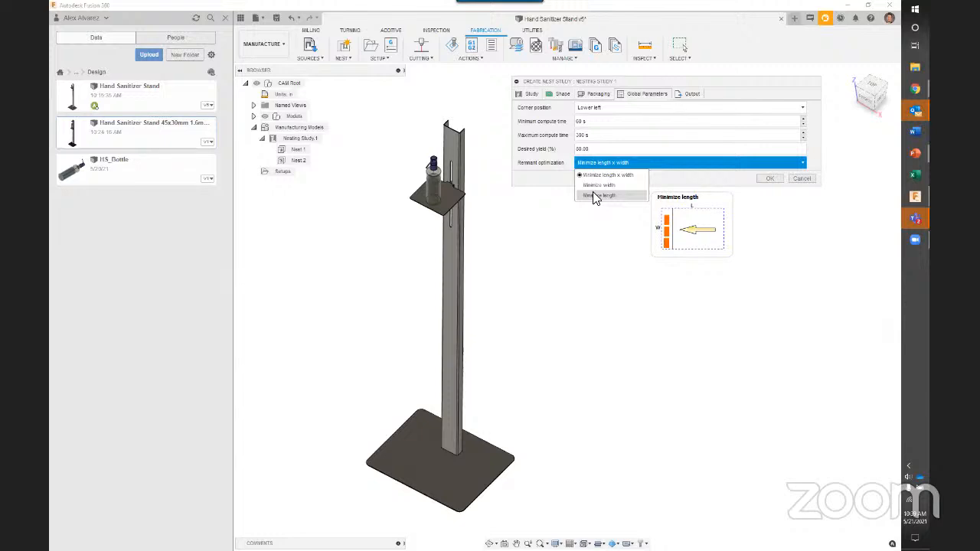
left_click(597, 175)
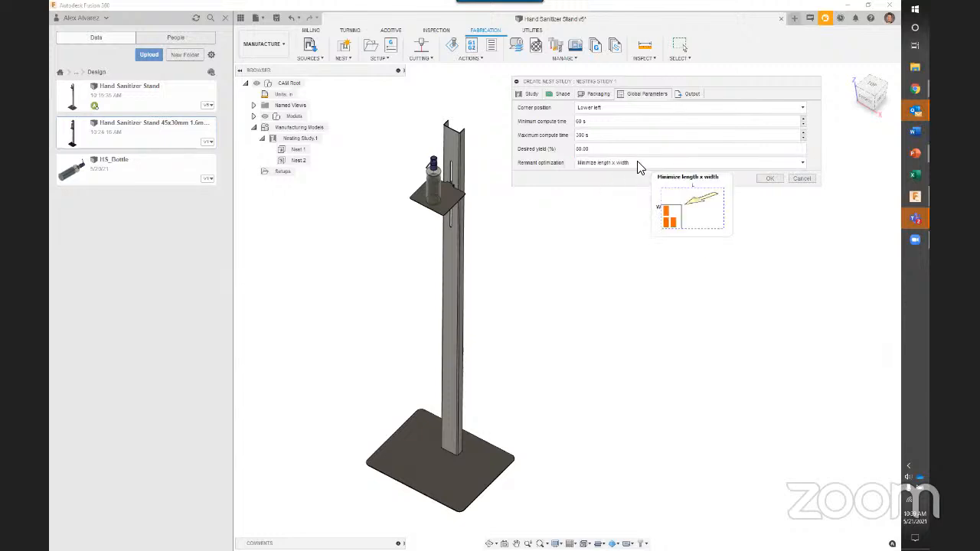
Check the output options for the manufacturing model and part outlines, and generate the nest study with Create manufacturing model enabled
left_click(685, 94)
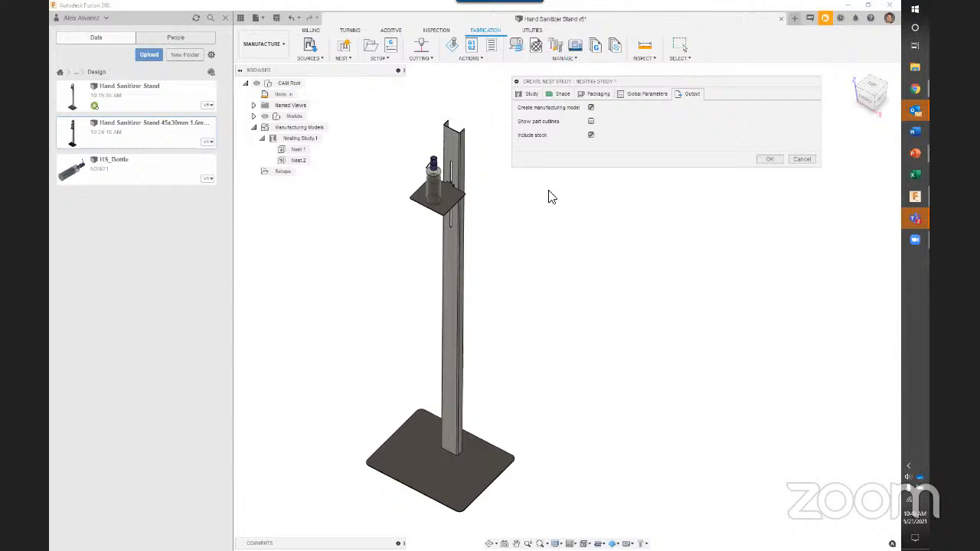
left_click(590, 107)
left_click(591, 121)
left_click(590, 108)
mouse_move(590, 109)
left_click(591, 121)
left_click(770, 160)
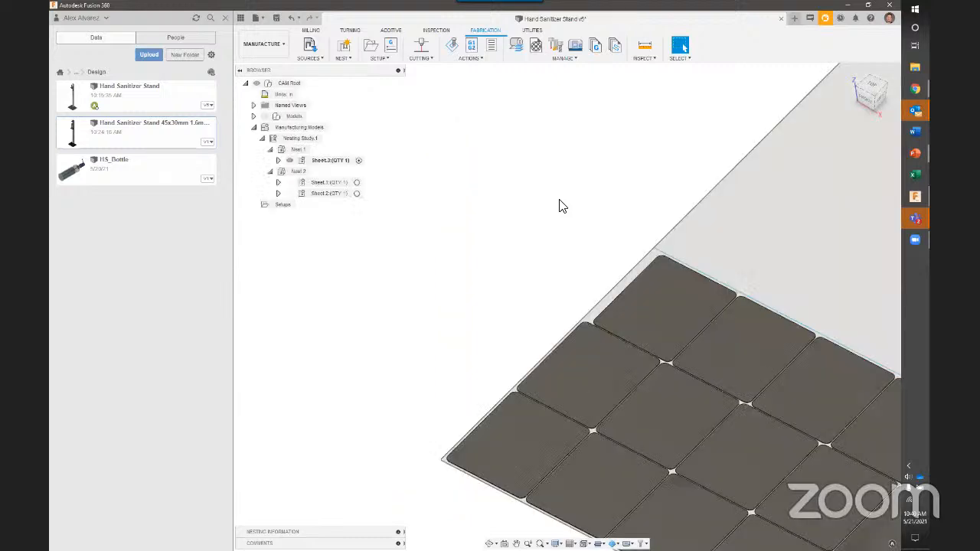
Examine the nested Base parts from above, and highlight Nest.1 and Nest.2 in the nesting study
scroll(519, 223, "down", 5)
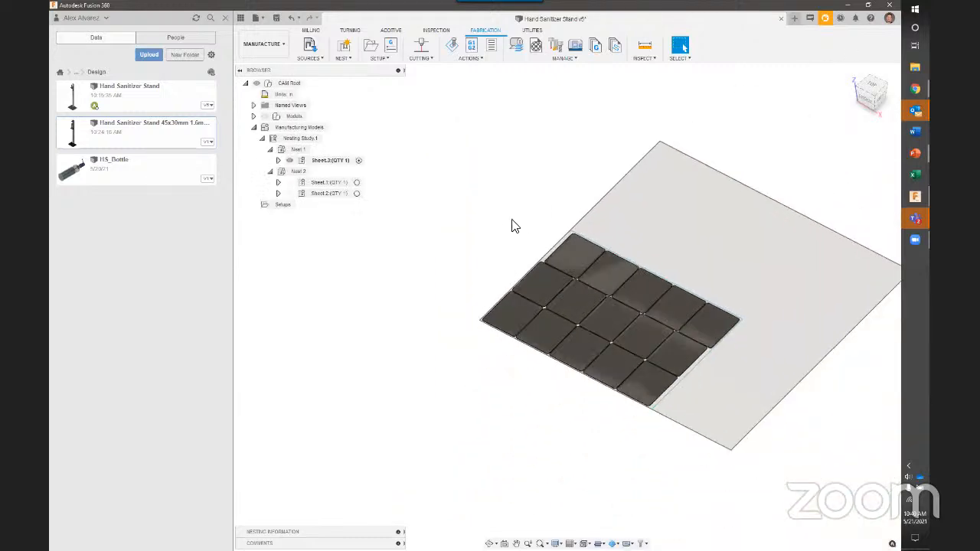
mouse_move(515, 226)
middle_mouse_down("shift")
mouse_move(391, 241)
mouse_move(435, 229)
mouse_move(413, 263)
mouse_move(642, 263)
mouse_move(536, 219)
mouse_move(513, 225)
middle_mouse_up("shift")
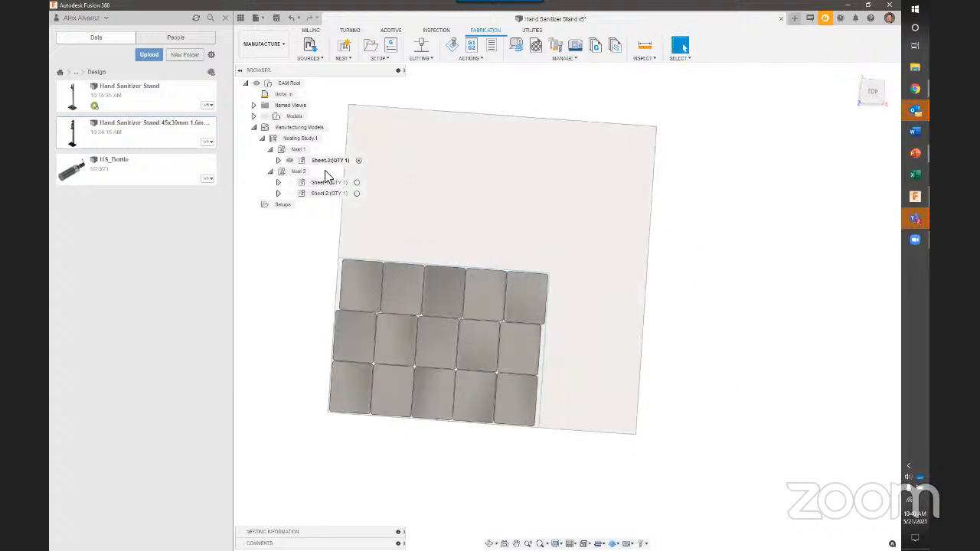
left_click(297, 149)
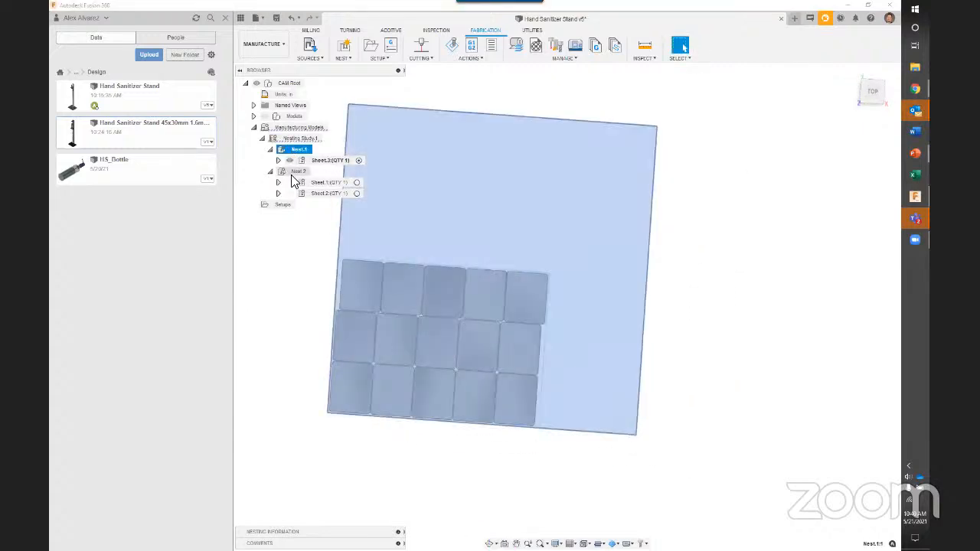
left_click(296, 172)
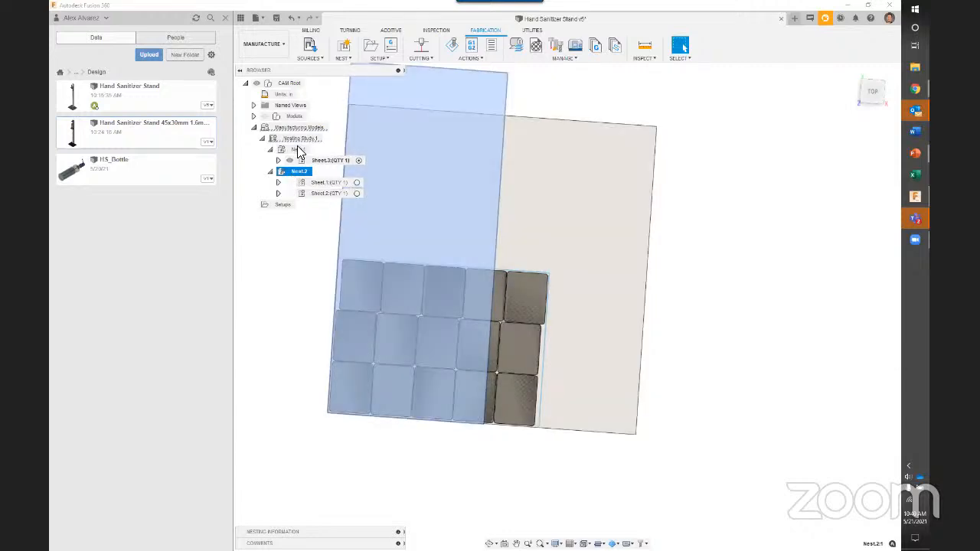
Activate Sheet.1 of Nest.2 and examine its nested Stand and BottleStand parts from several angles
left_click(315, 182)
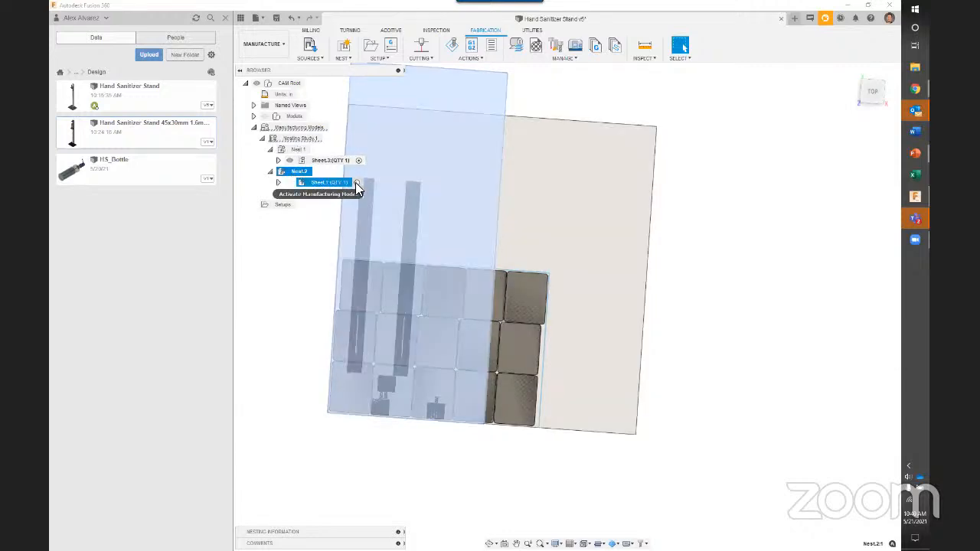
left_click(356, 182)
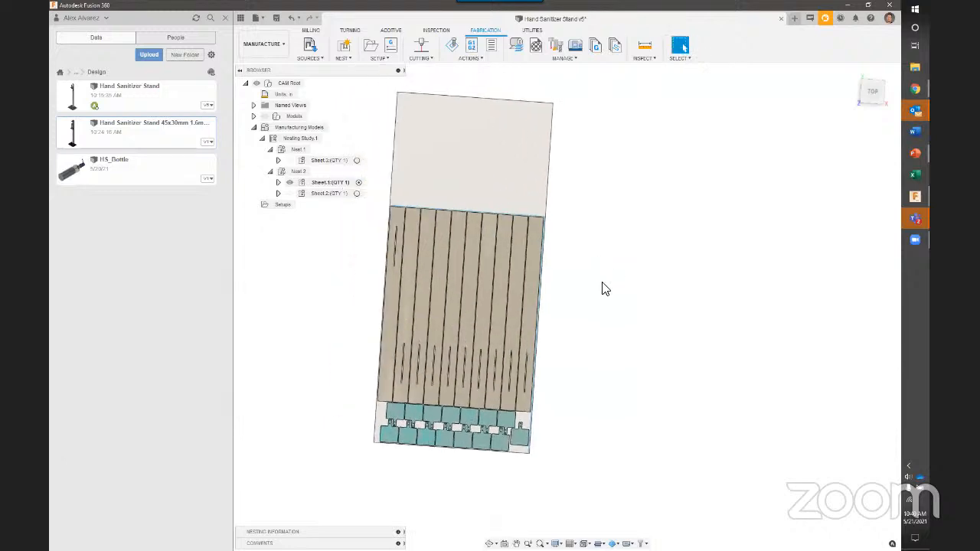
mouse_move(605, 289)
middle_mouse_down("shift")
mouse_move(608, 258)
mouse_move(615, 291)
mouse_move(601, 279)
middle_mouse_up("shift")
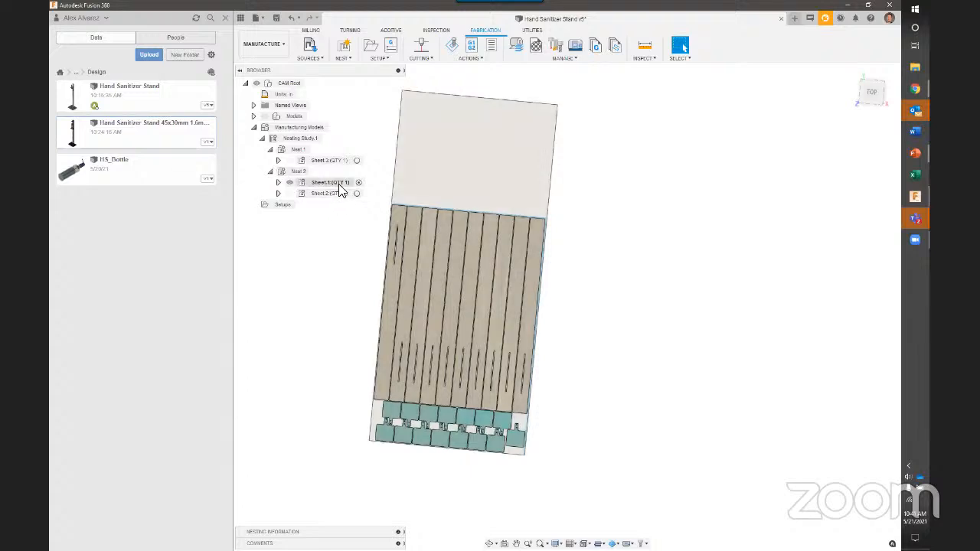
middle_click_drag(363, 300, 371, 297, "shift")
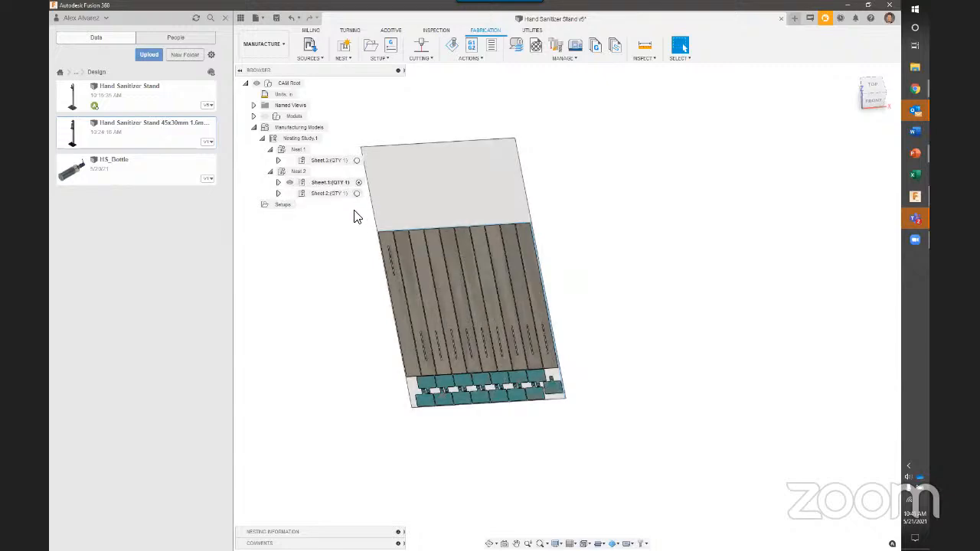
left_click(359, 184)
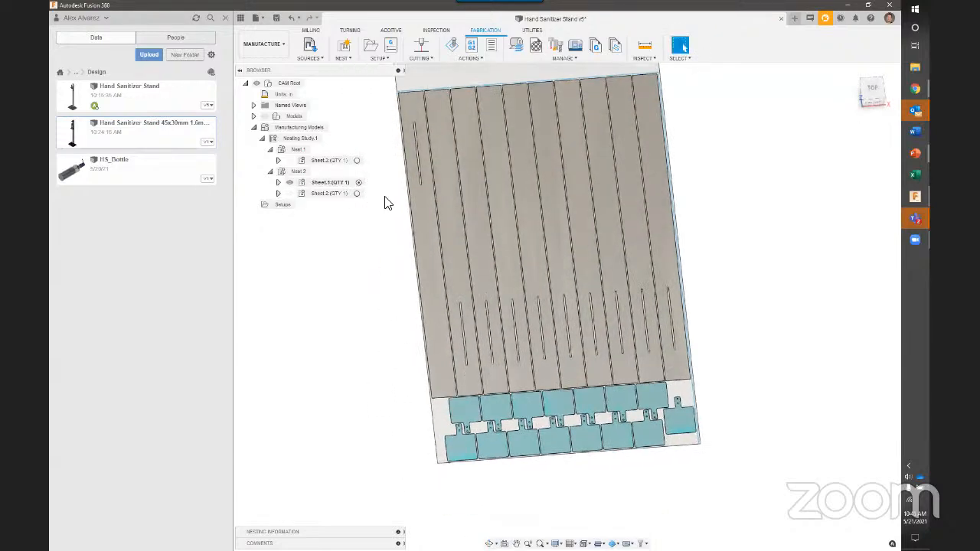
left_click(359, 187)
middle_click_drag(401, 330, 414, 327, "shift")
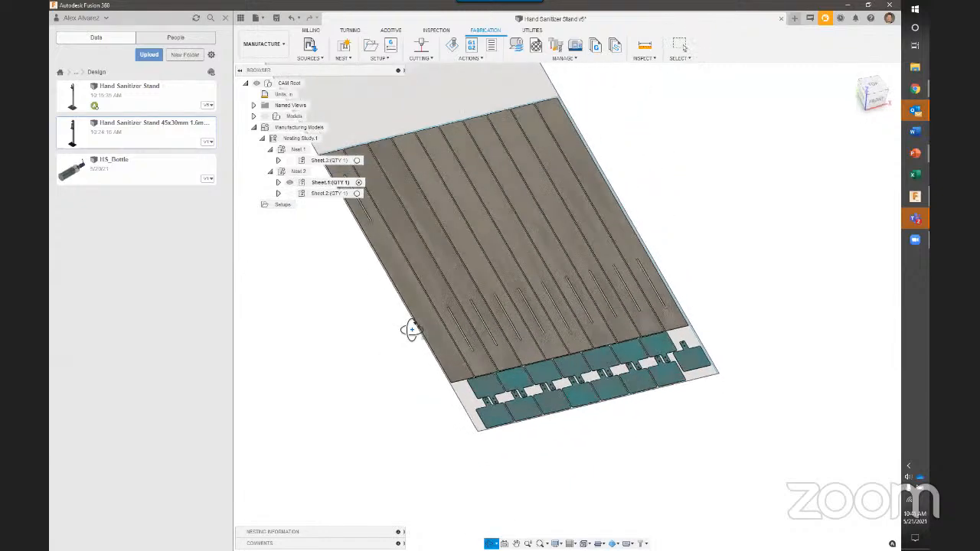
Activate Sheet.2 of Nest.2 and examine the remaining Stand parts nested on it
left_click(358, 193)
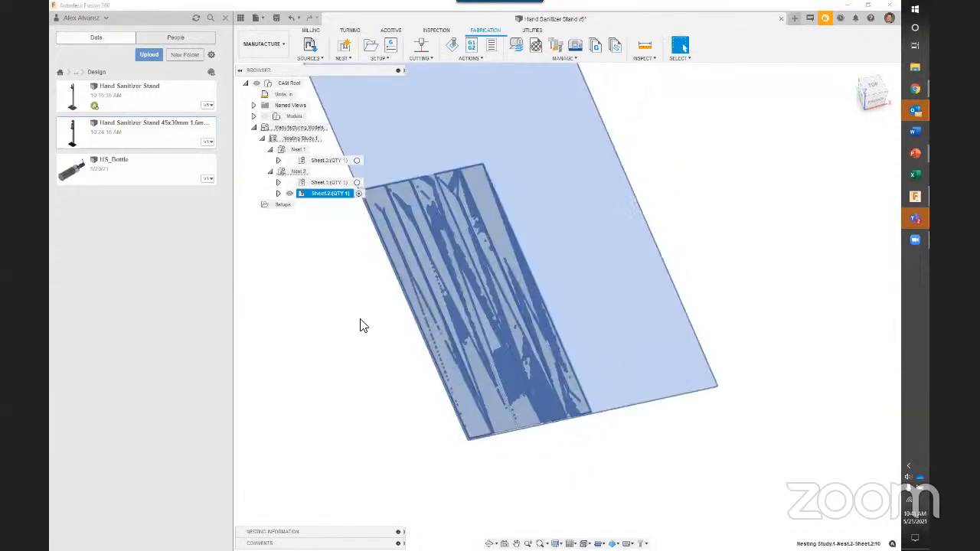
left_click(360, 323)
middle_click_drag(358, 323, 408, 336)
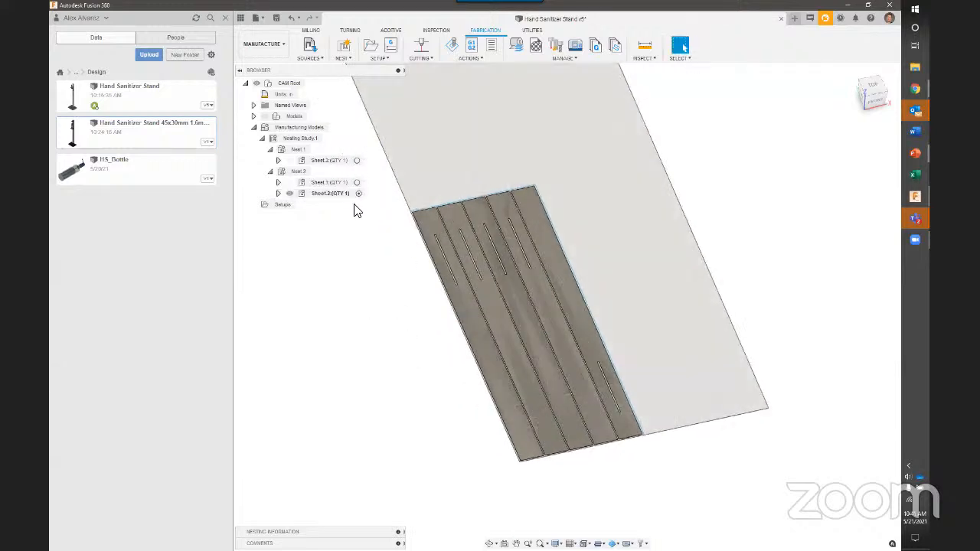
Activate Sheet.3 of Nest.1 and inspect the gaps between the Base parts and the sheet edge up close
left_click(341, 160)
left_click(357, 160)
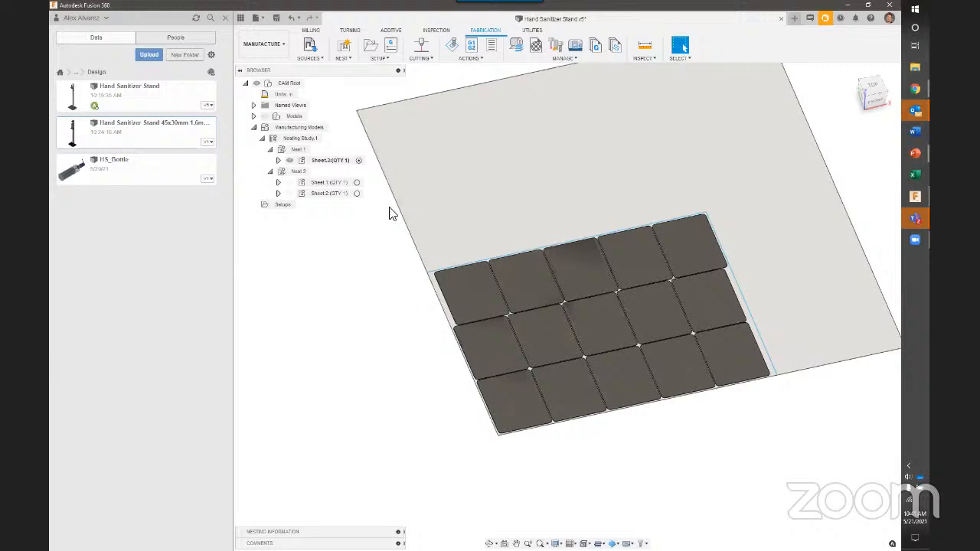
mouse_move(416, 391)
middle_mouse_down("shift")
mouse_move(424, 369)
mouse_move(426, 389)
middle_mouse_up("shift")
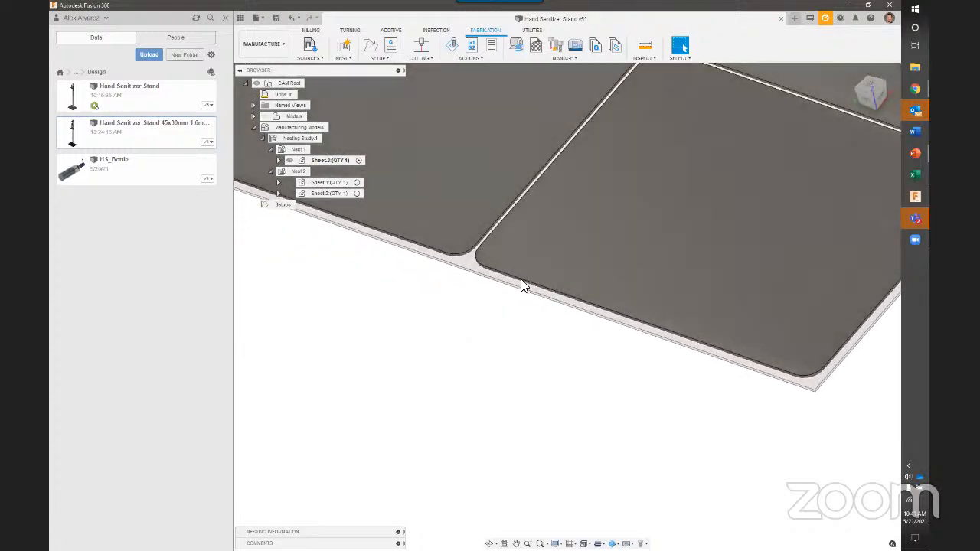
Examine the spacing between the nested Base parts along the sheet edge up close, and the whole sheet from above
middle_click_drag(525, 310, 778, 387, "shift")
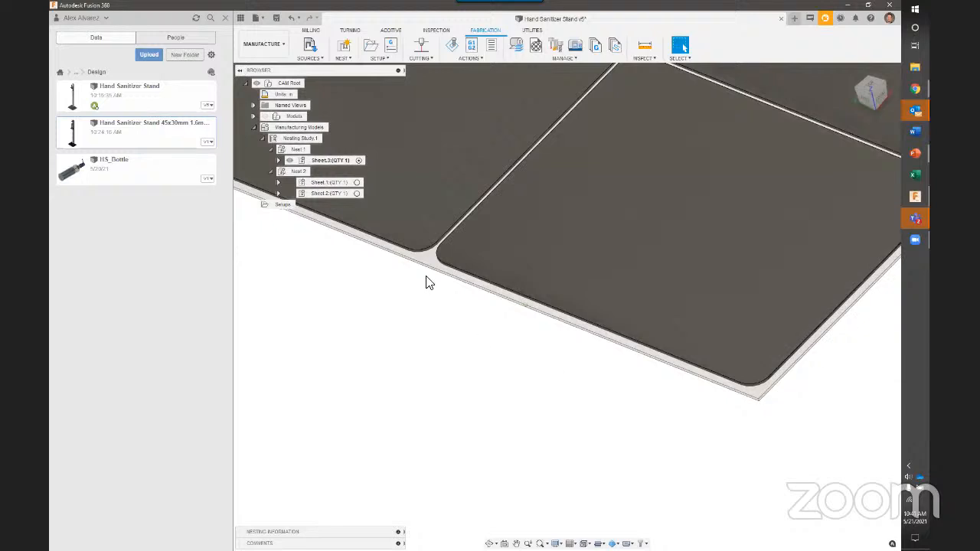
scroll(554, 319, "down", 2)
scroll(589, 341, "down", 3)
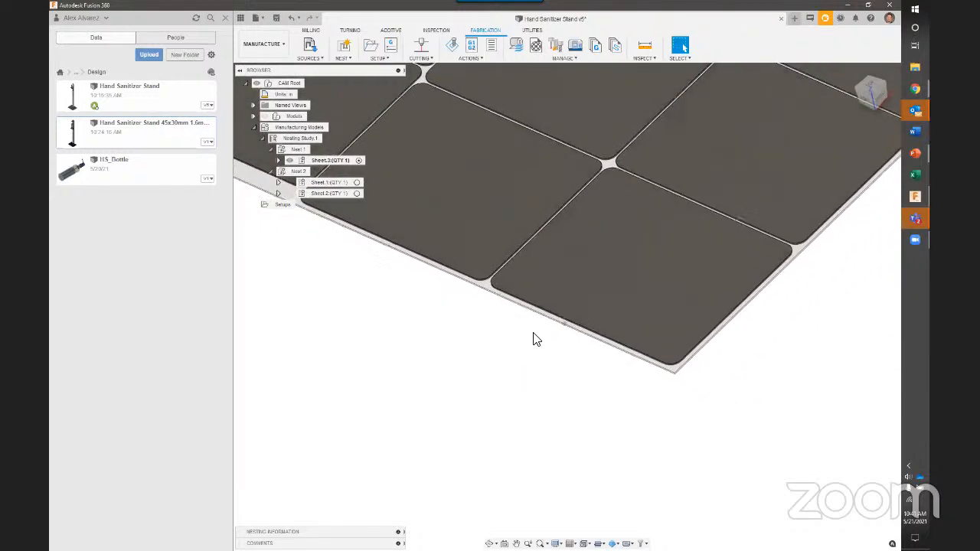
scroll(487, 290, "up", 5)
scroll(484, 289, "down", 1)
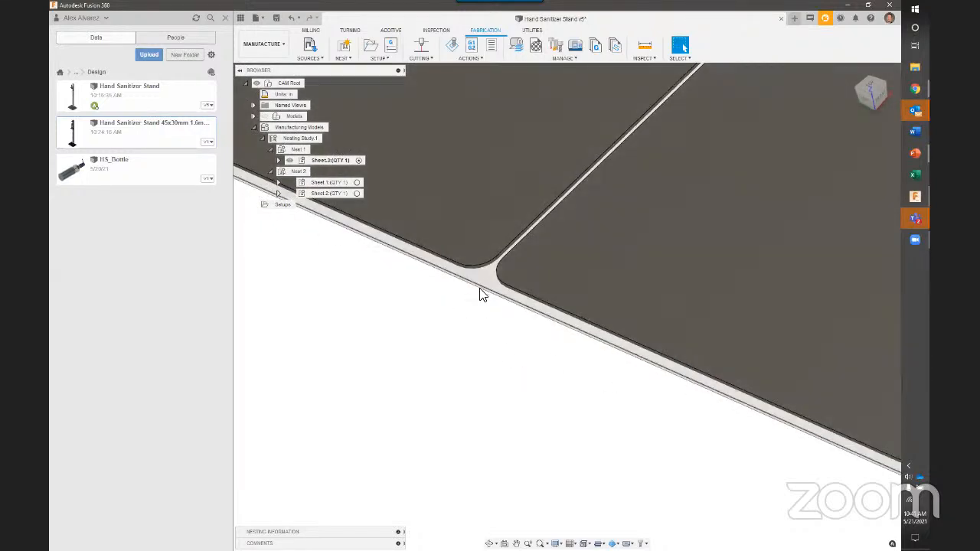
scroll(464, 328, "down", 3)
scroll(464, 323, "down", 3)
middle_click_drag(464, 323, 434, 282, "shift")
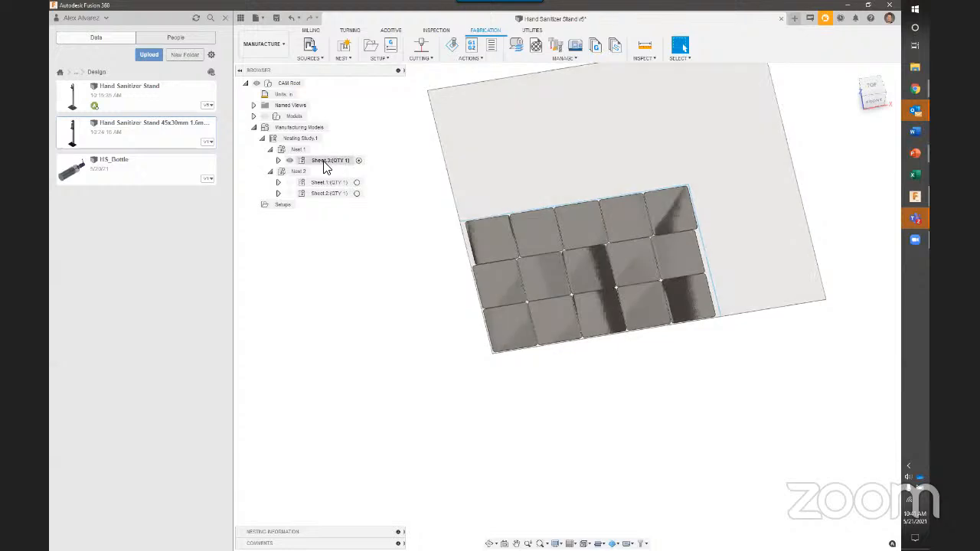
Start a cutting setup from the Sheet.3 manufacturing model and check where its work coordinate origin sits on the sheet
right_click(329, 163)
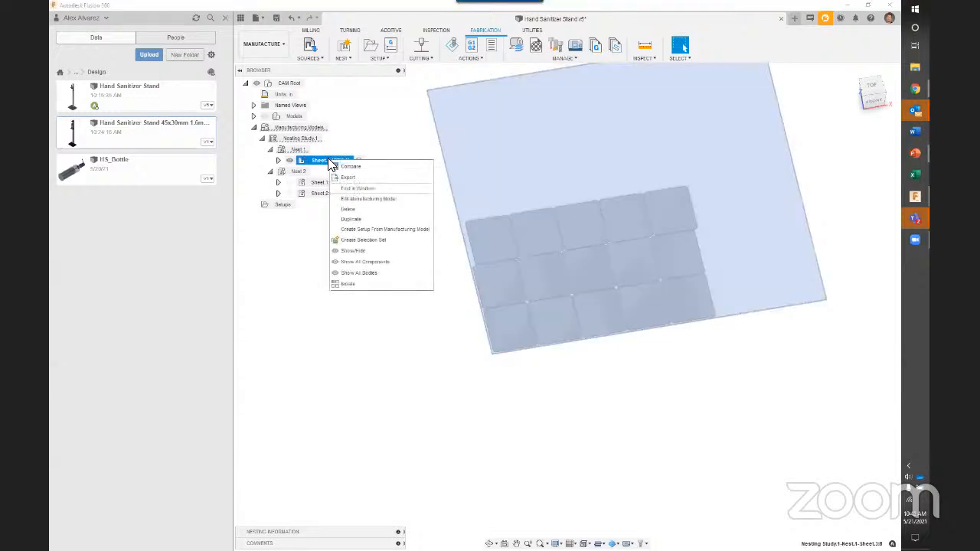
left_click(388, 230)
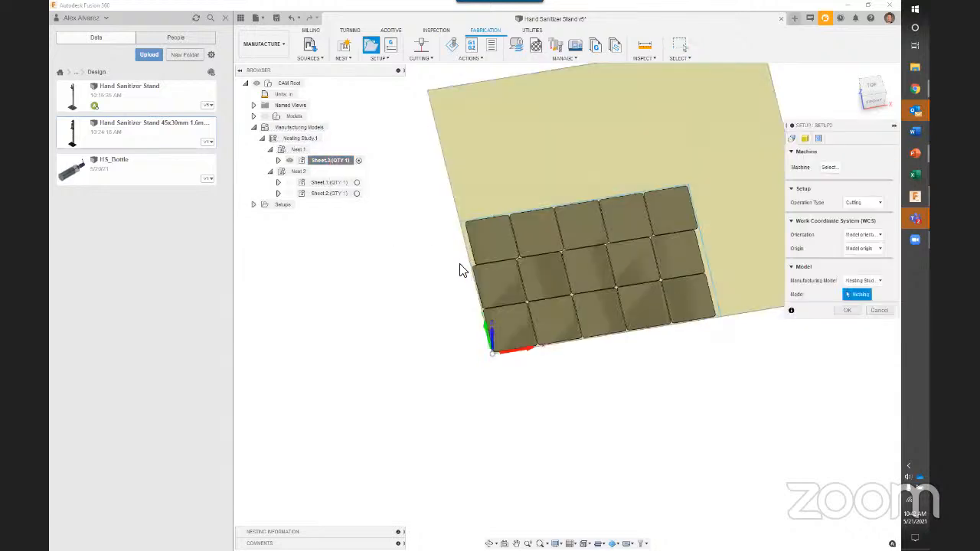
middle_click_drag(553, 440, 512, 359, "shift")
scroll(452, 283, "up", 5)
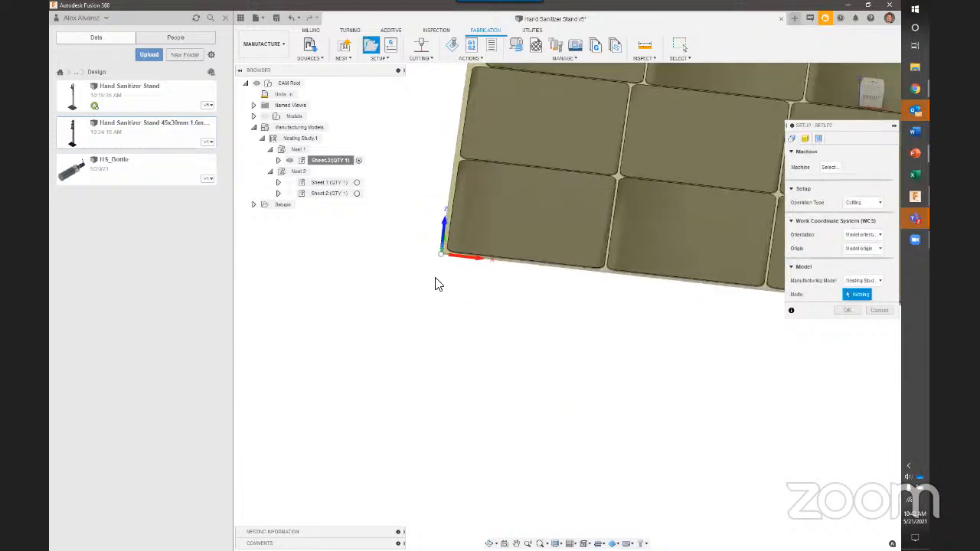
scroll(431, 284, "down", 6)
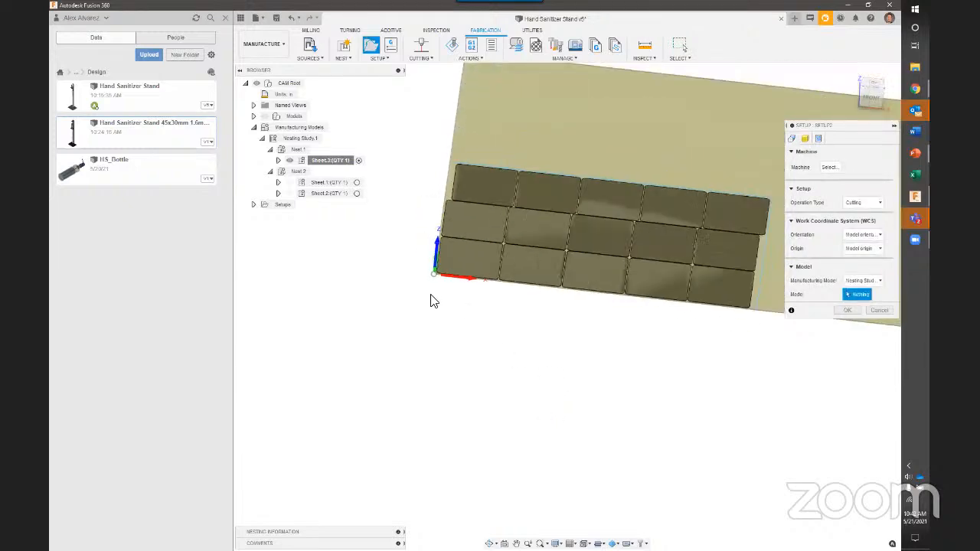
left_click_drag(800, 125, 696, 57)
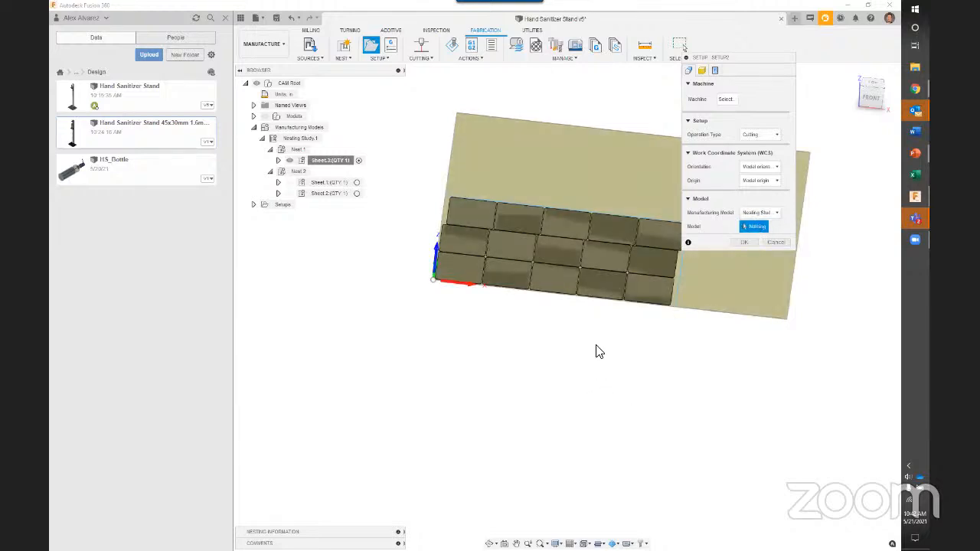
middle_click_drag(596, 345, 601, 375, "shift")
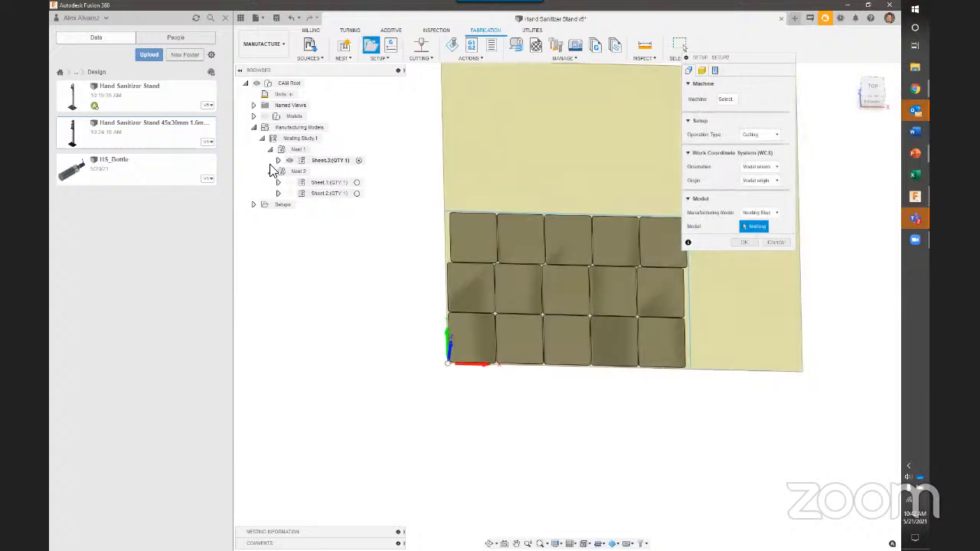
Assign all the Base parts of Sheet.3 as the setup's model, review the stock taken from the solid body, and create the setup
left_click(278, 160)
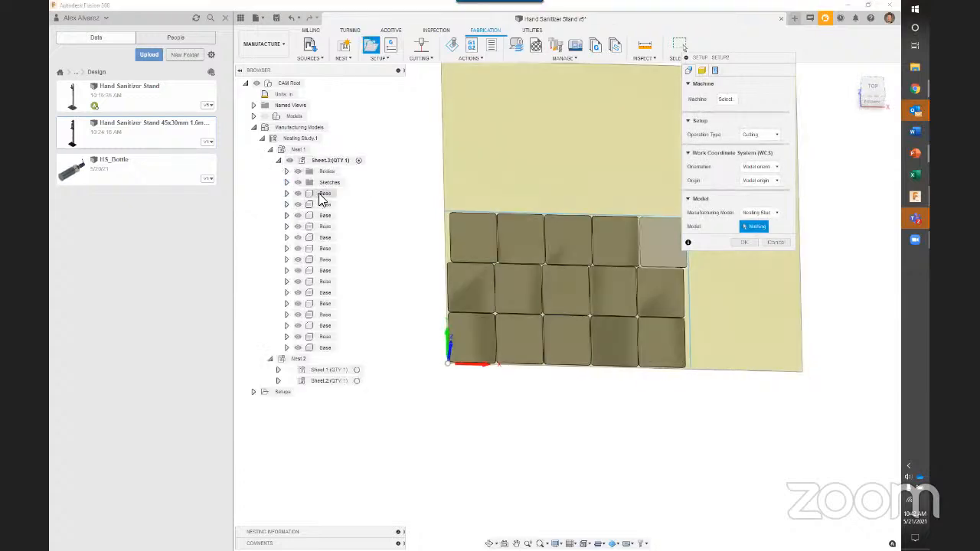
left_click(325, 196)
left_click(334, 205)
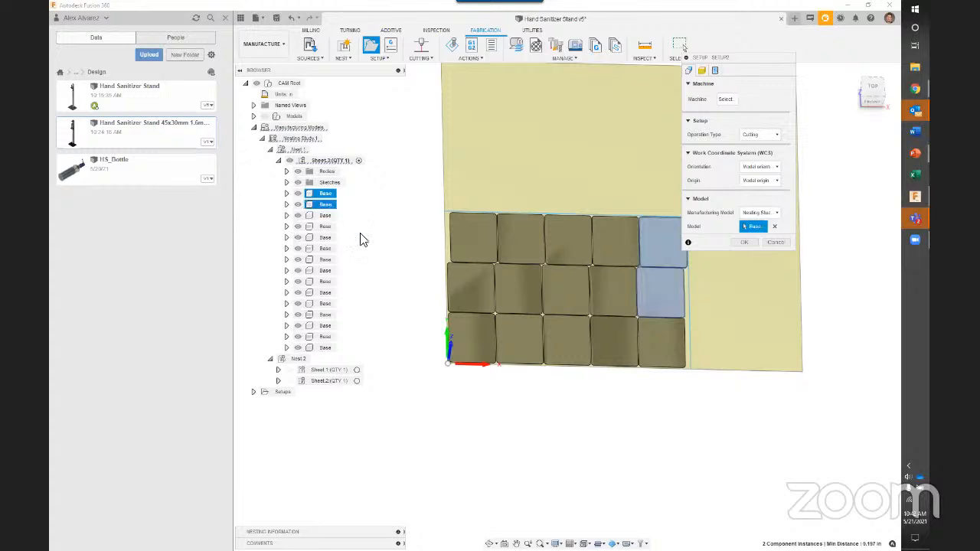
left_click(329, 216)
left_click(329, 226)
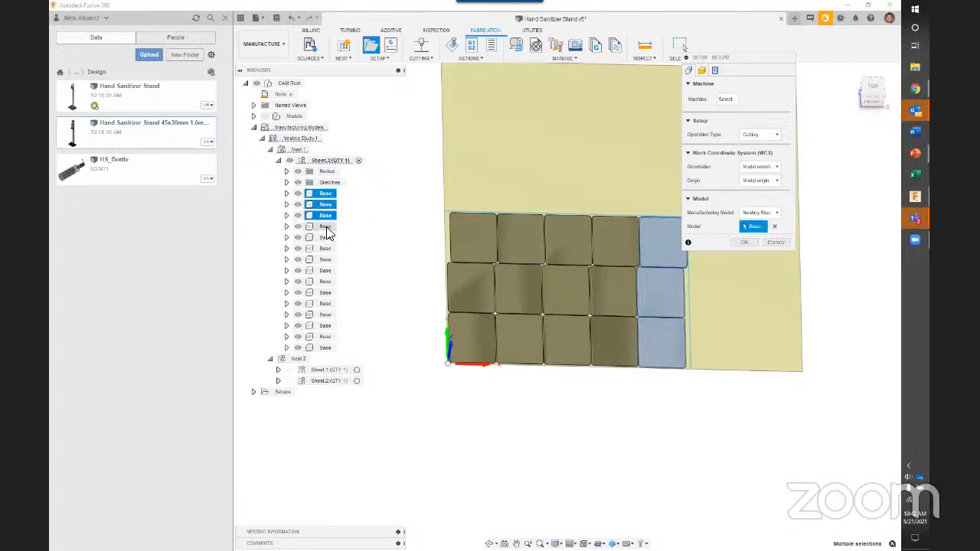
left_click(325, 348, "shift")
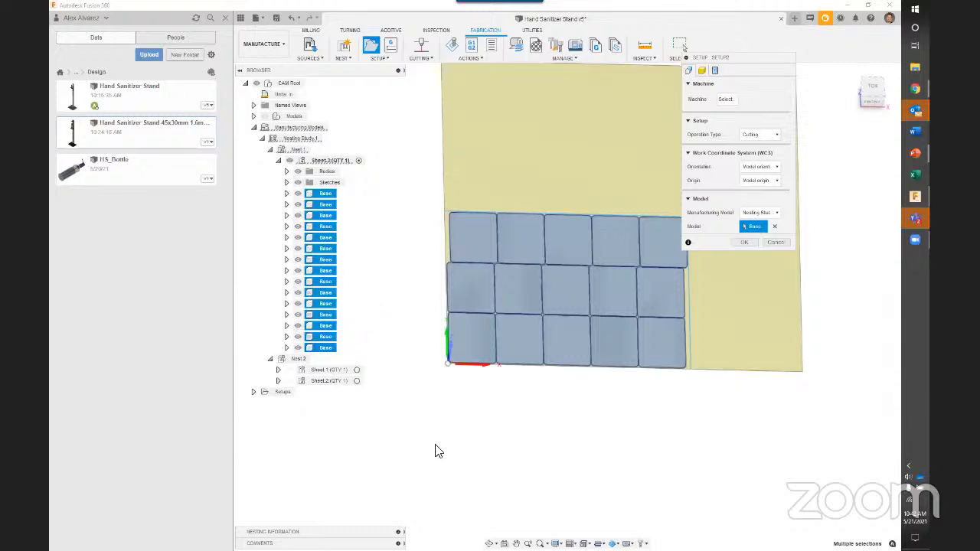
left_click(701, 70)
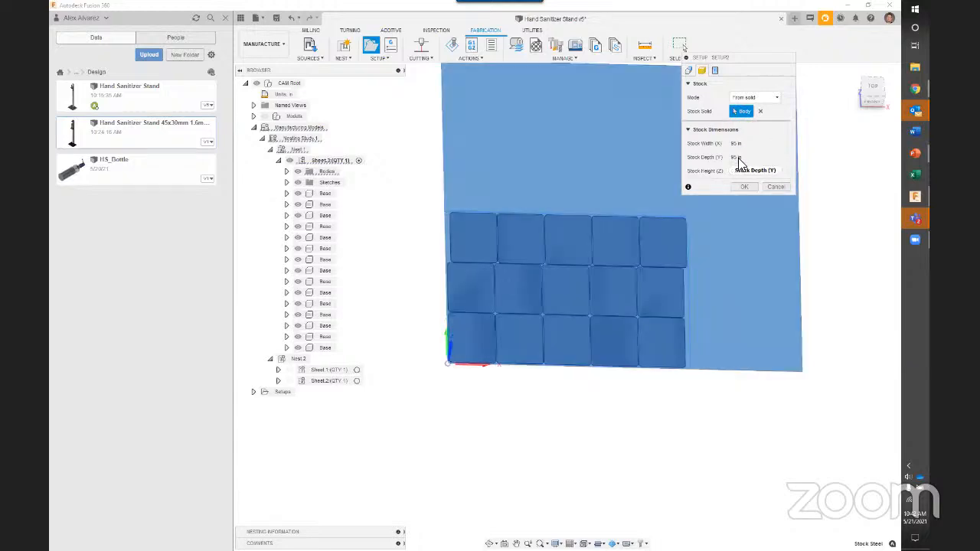
left_click(747, 187)
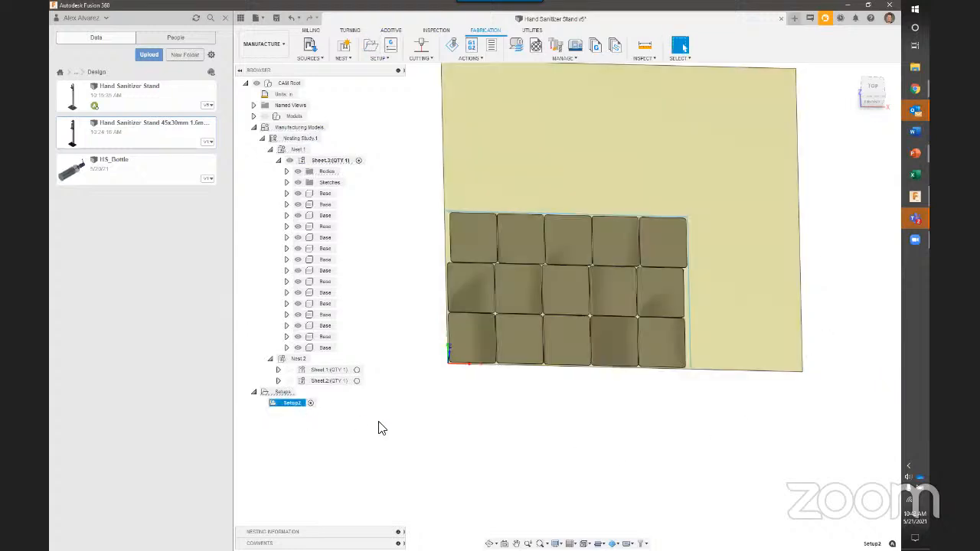
Expand the bodies of Sheet.3 and hide the Stock Steel body, leaving only the nested Base parts displayed
middle_click_drag(412, 416, 400, 392, "shift")
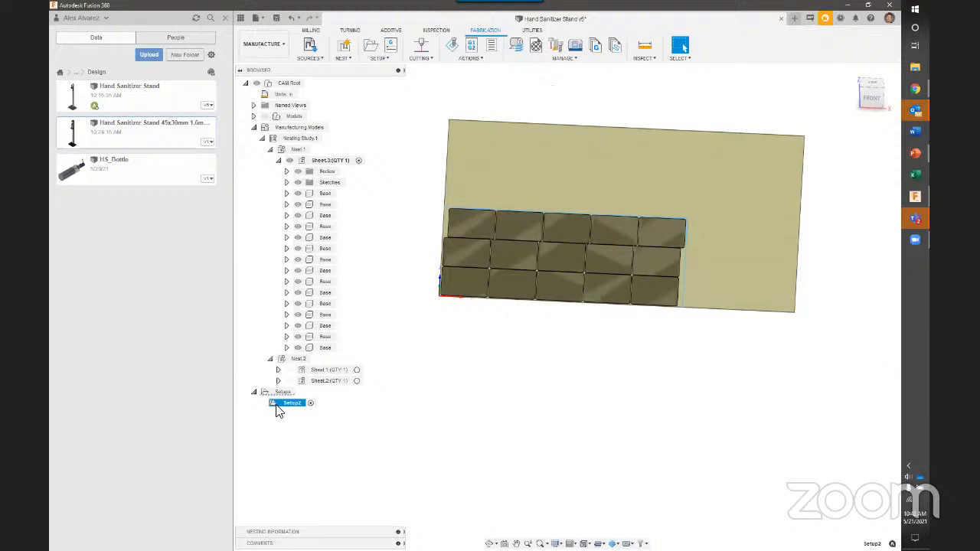
left_click(495, 403)
scroll(486, 271, "up", 3)
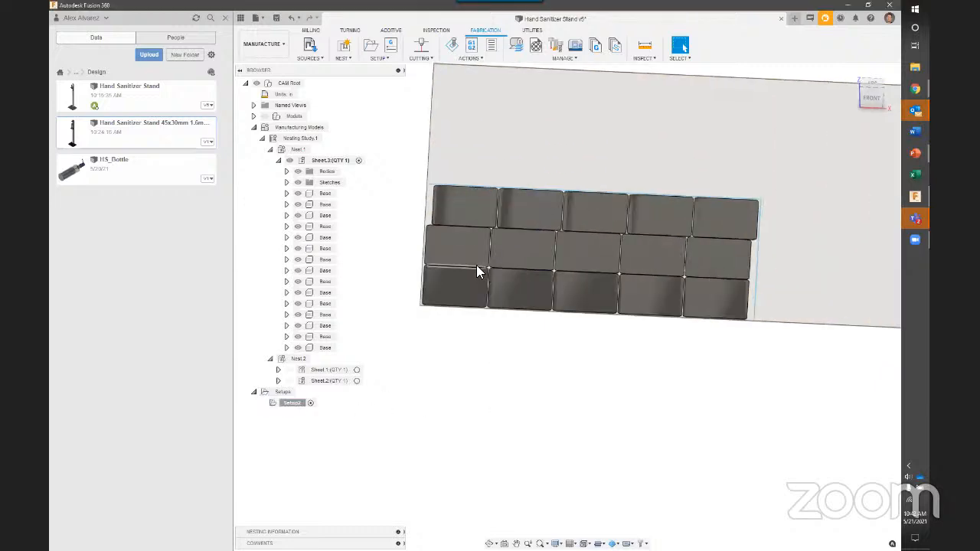
scroll(470, 270, "up", 2)
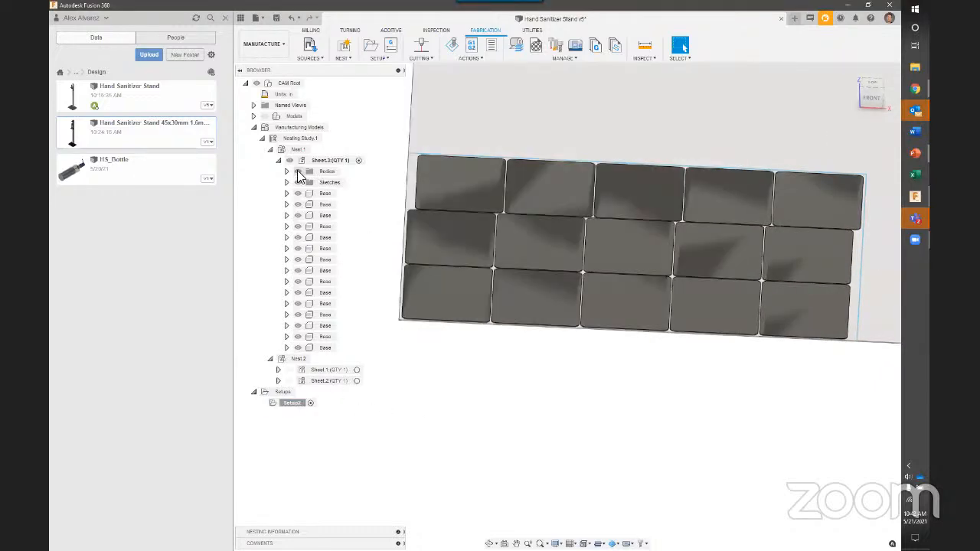
left_click(286, 170)
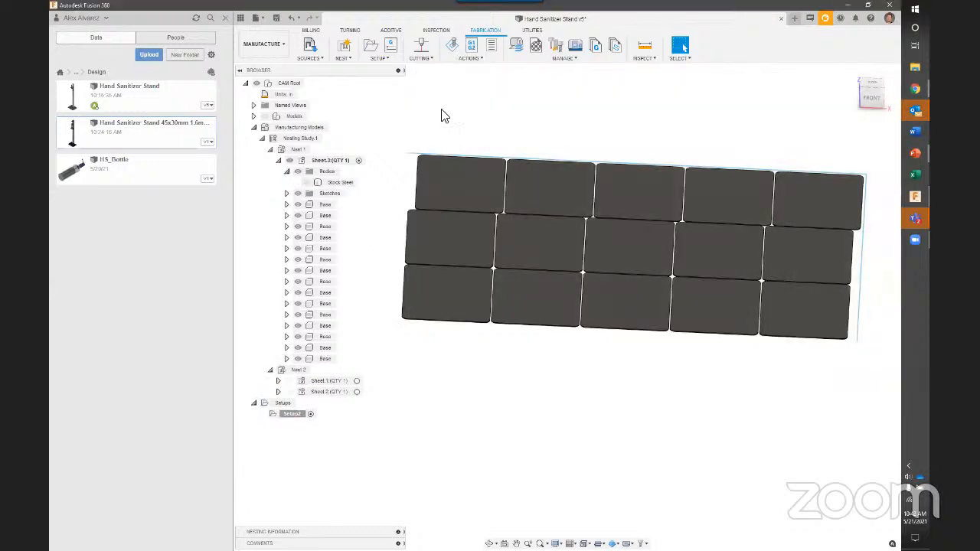
Start a 2D Profile cutting operation and assign the Laser cutter from the Sample Profile Tools (Inch) library
left_click(421, 45)
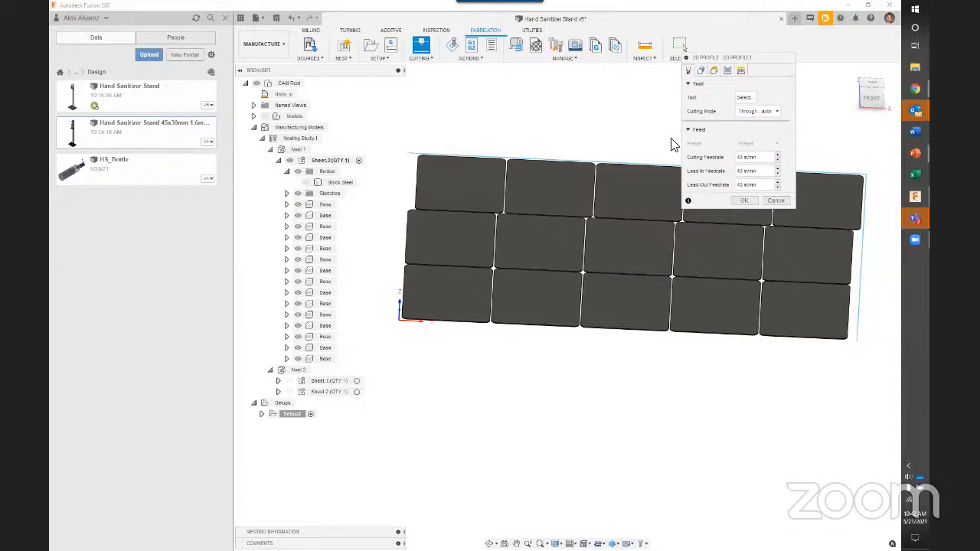
left_click(744, 98)
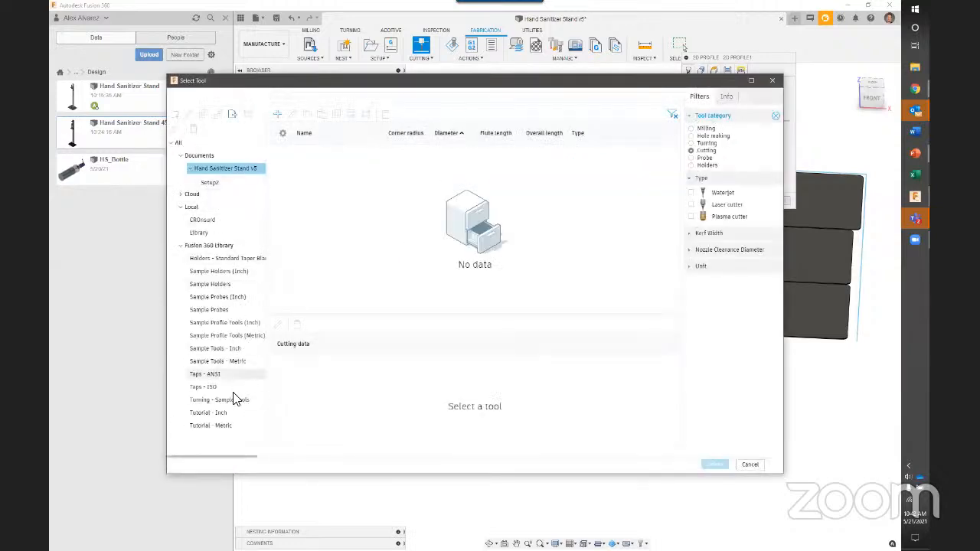
left_click(239, 349)
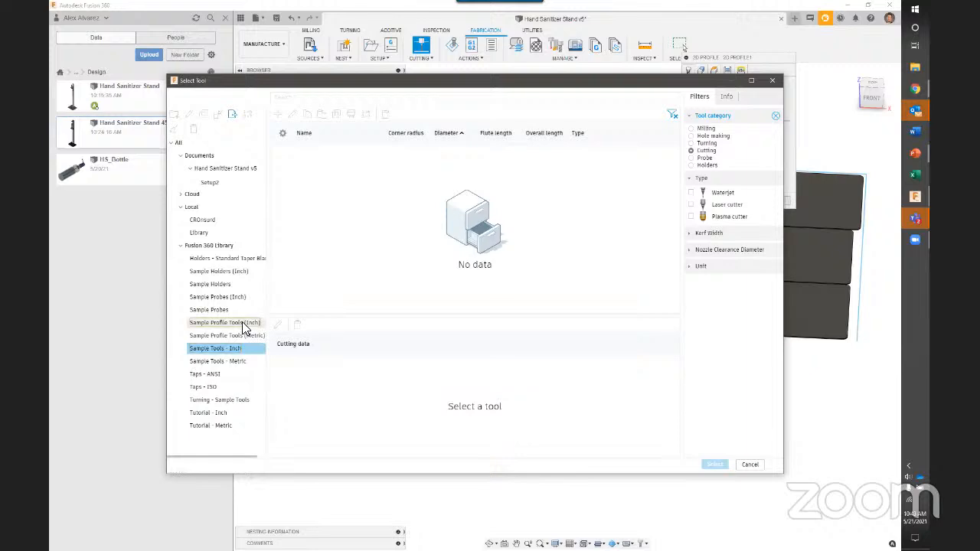
left_click(244, 324)
left_click(339, 163)
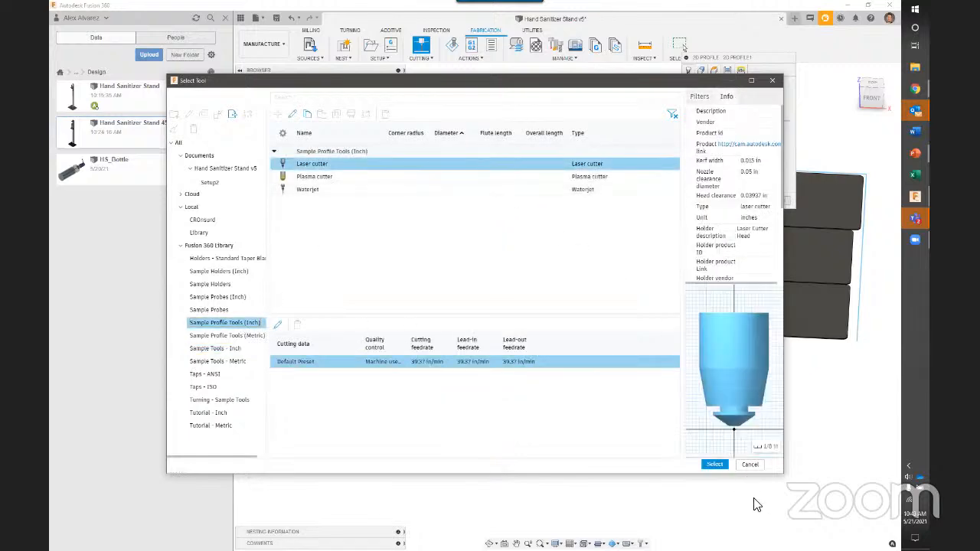
left_click(714, 464)
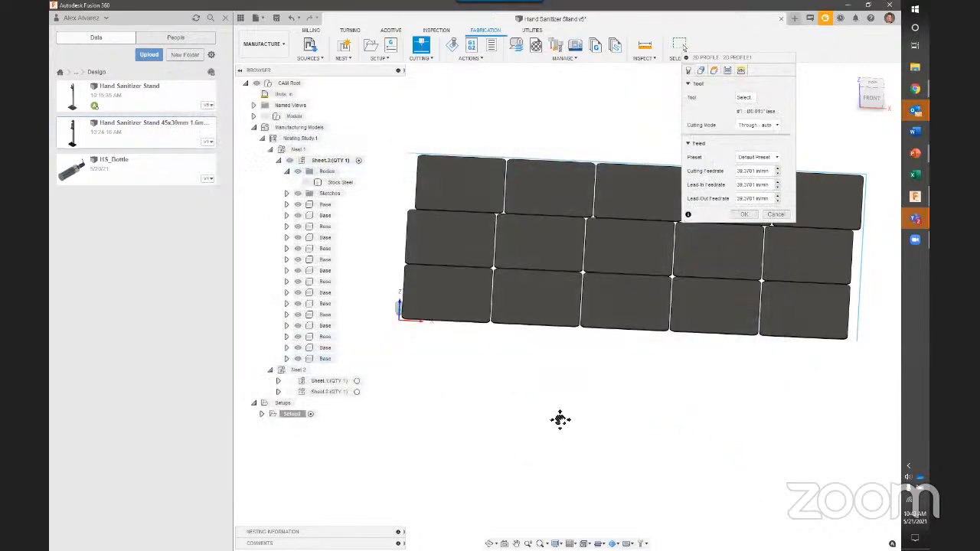
Use the face of the Base part at the sheet origin as the cutting contour, include all same-plane faces, and generate the toolpath
middle_click_drag(559, 419, 583, 460)
left_click(467, 341)
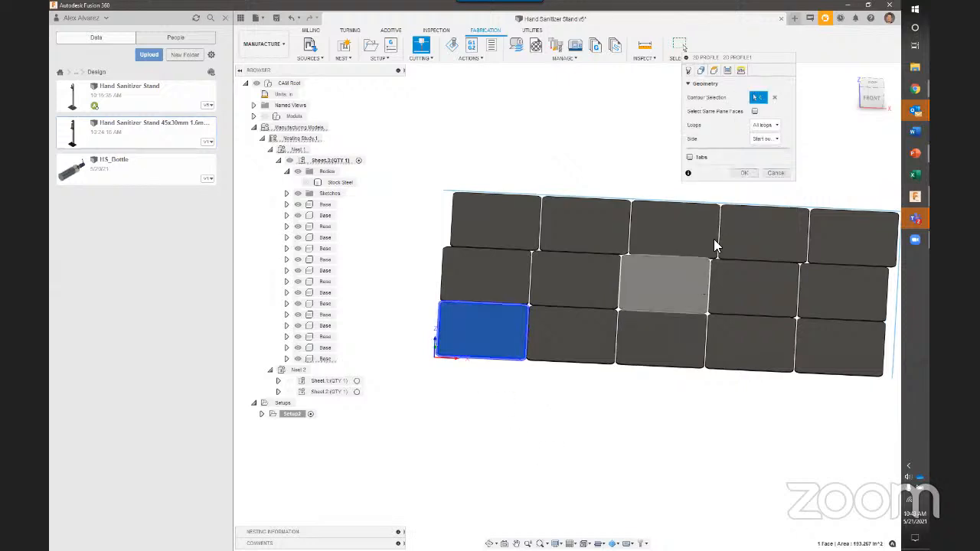
left_click(755, 111)
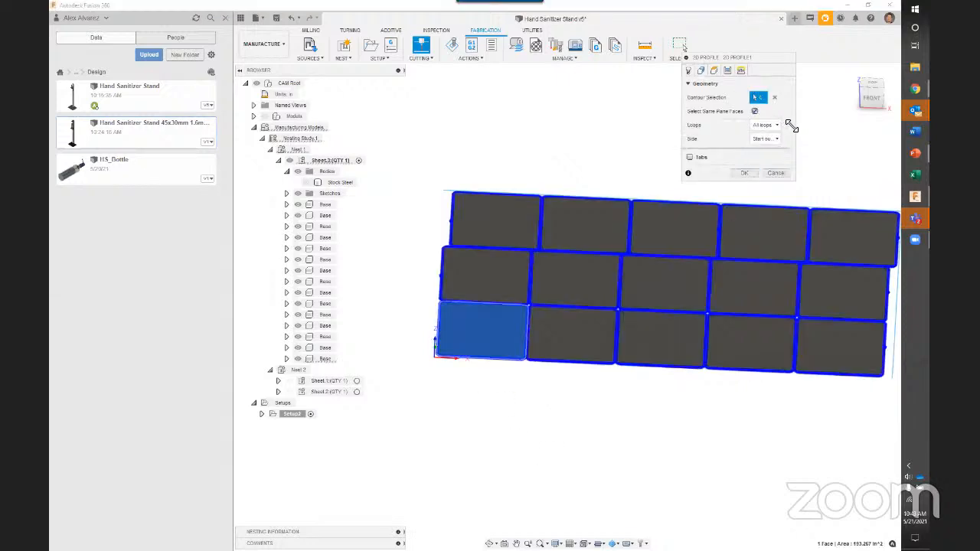
left_click(745, 173)
Examine the 2D profile toolpath around the nested Base parts from several angles, and collapse the bodies of Sheet.3
mouse_move(580, 143)
middle_mouse_down("shift")
mouse_move(591, 181)
mouse_move(588, 147)
middle_mouse_up("shift")
scroll(460, 393, "up", 5)
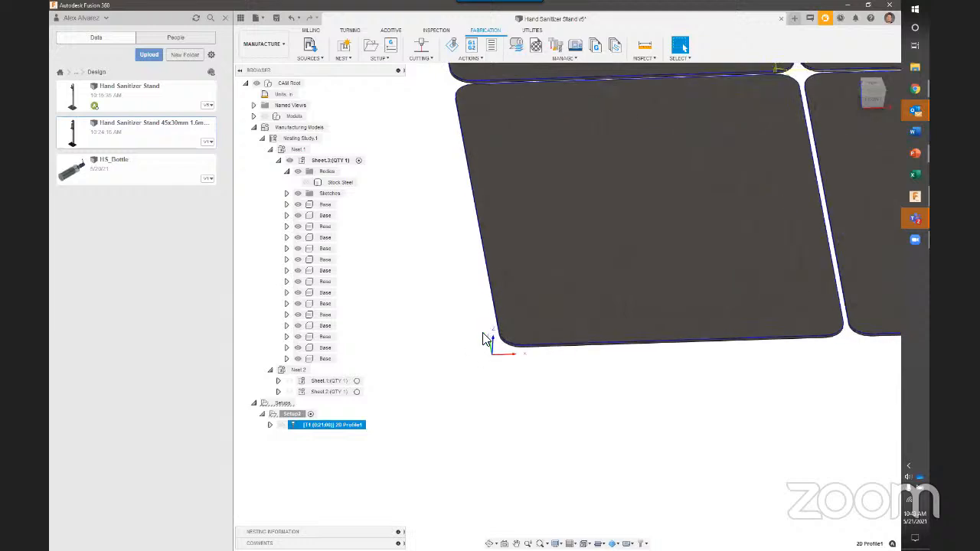
scroll(593, 353, "down", 6)
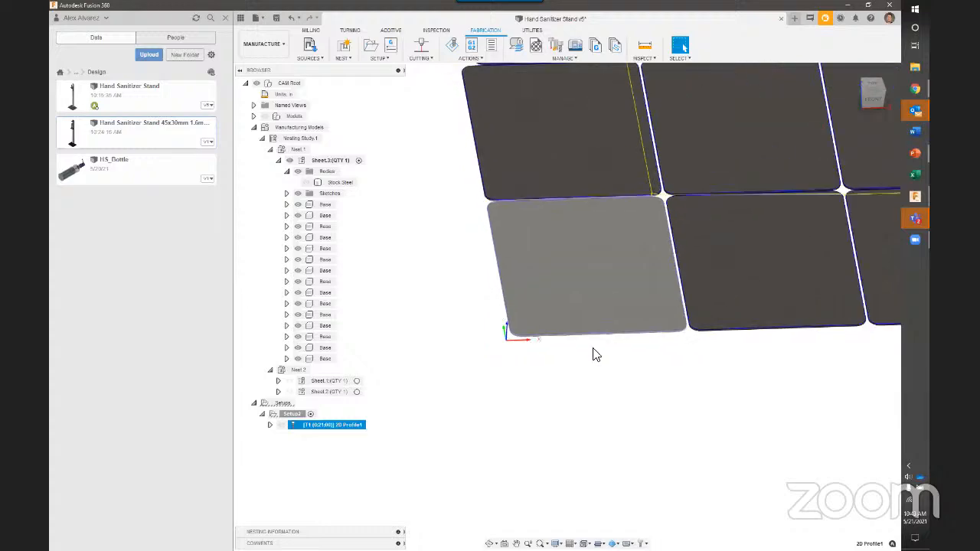
middle_click_drag(595, 403, 616, 411, "shift")
key("Escape")
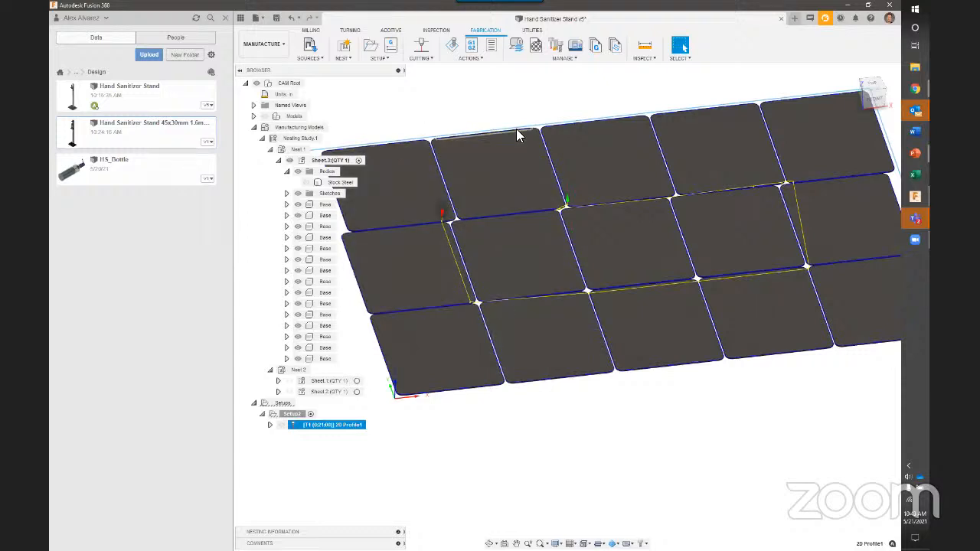
scroll(481, 93, "down", 2)
middle_click_drag(481, 95, 500, 132)
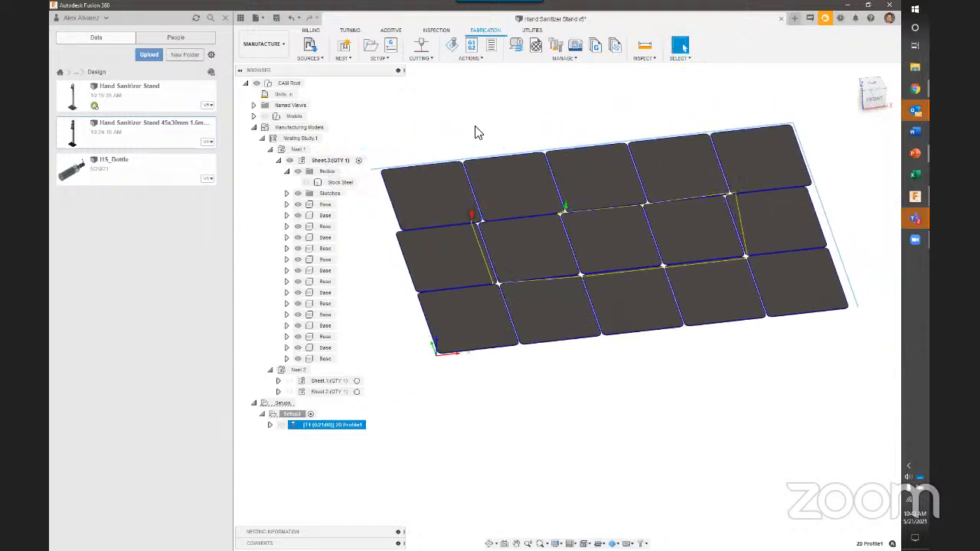
left_click(288, 172)
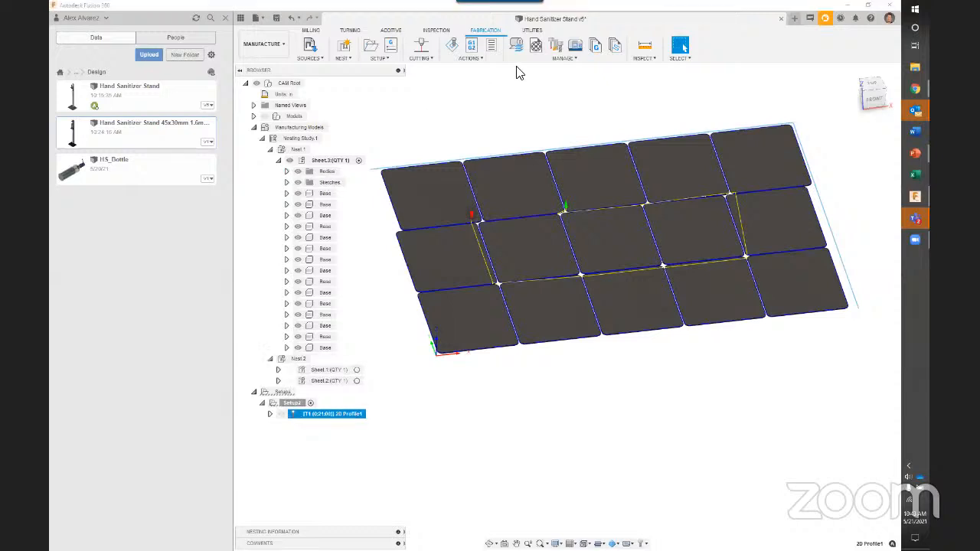
left_click(345, 46)
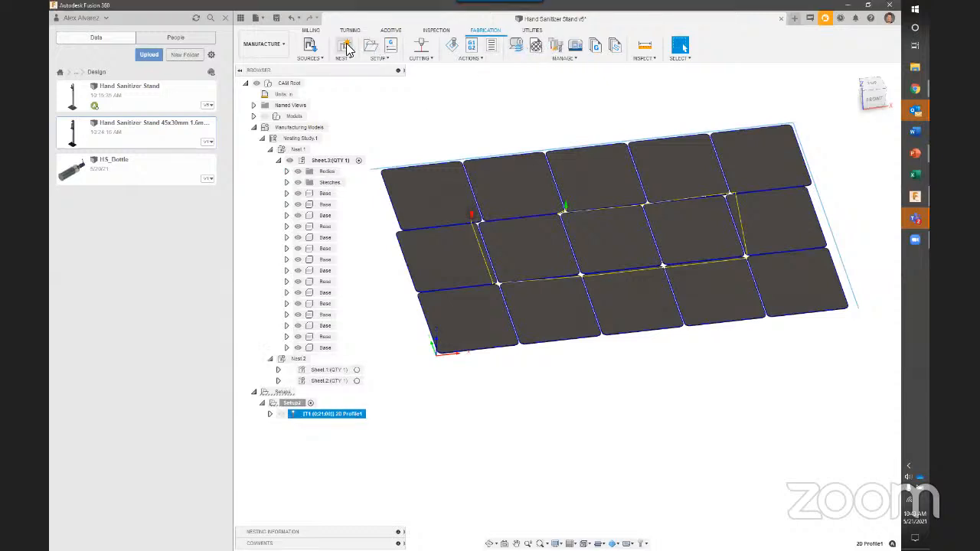
left_click(688, 94)
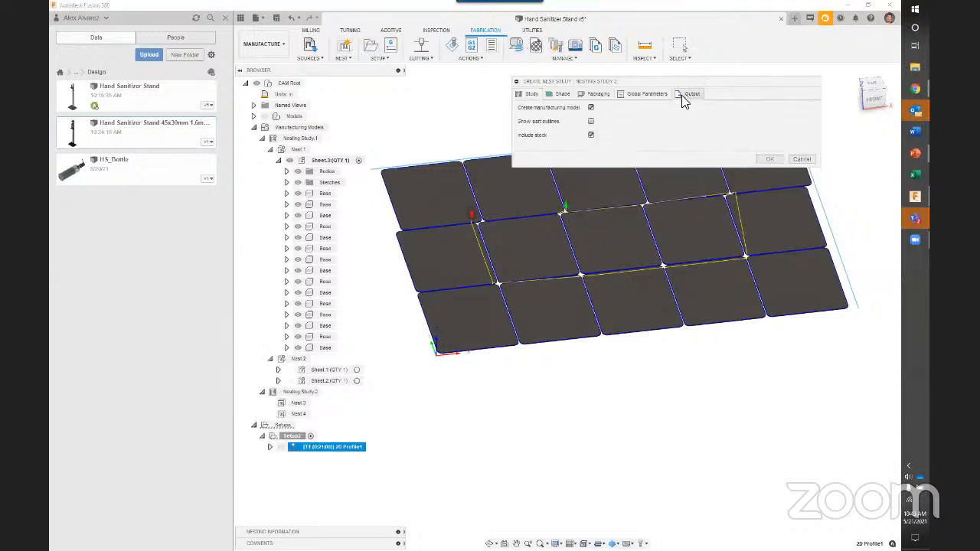
left_click(590, 107)
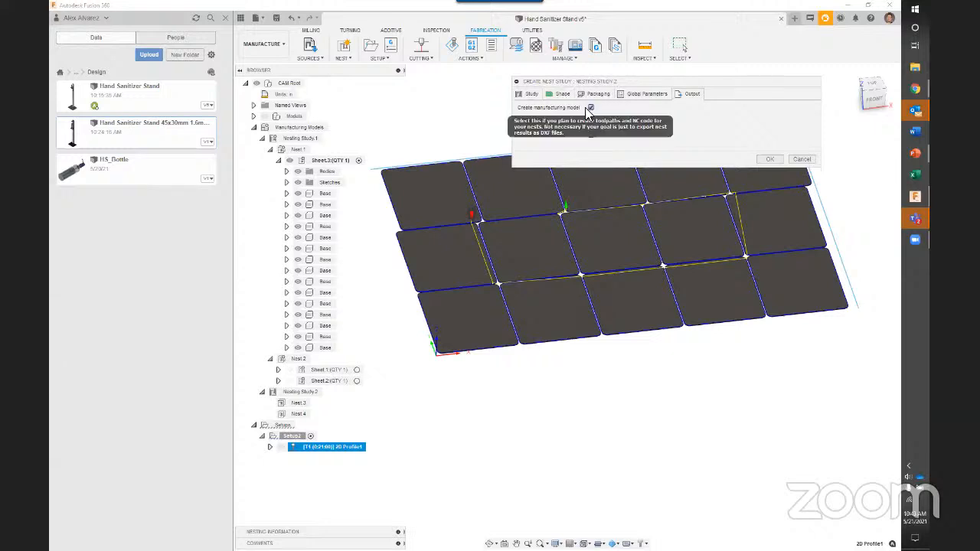
left_click(801, 160)
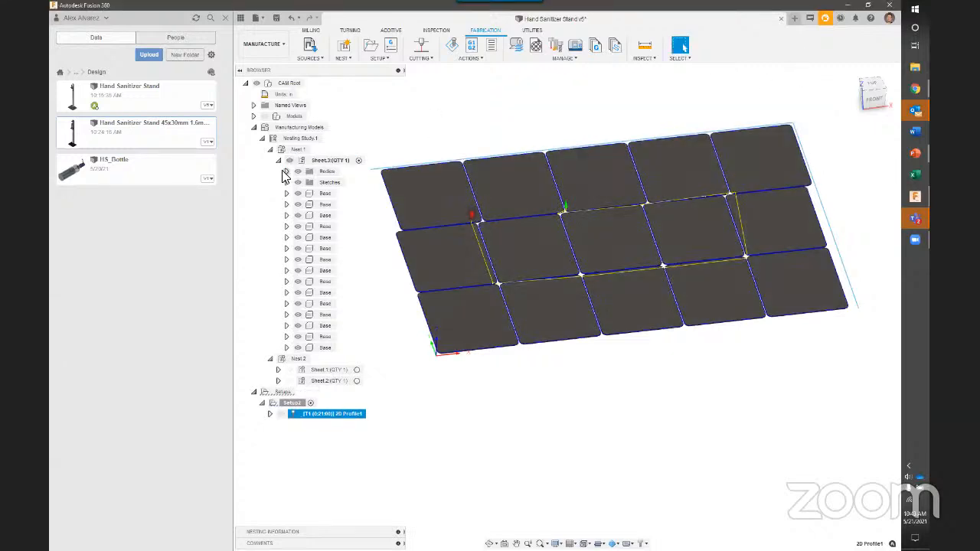
Collapse Sheet.3 and create a second nest study with the Create manufacturing model output turned off
left_click(279, 161)
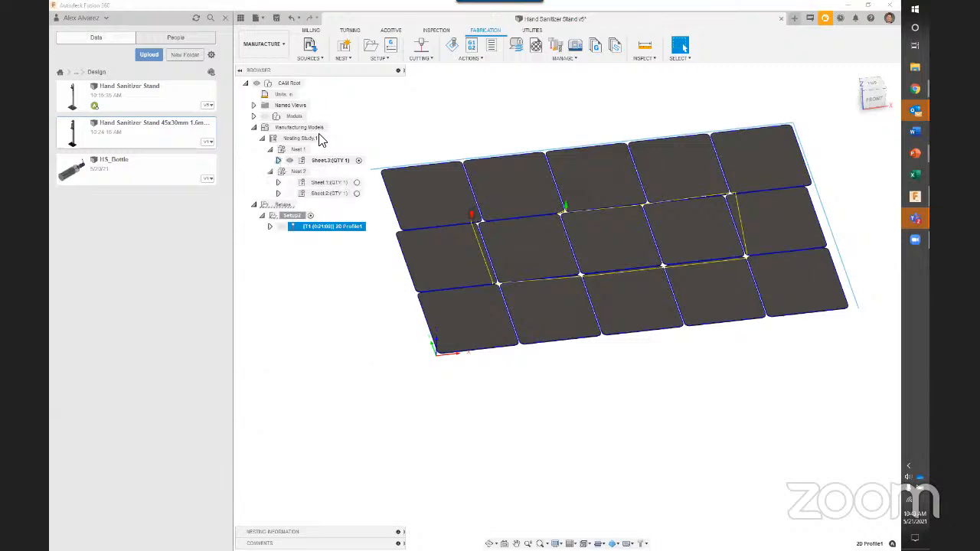
key("Escape")
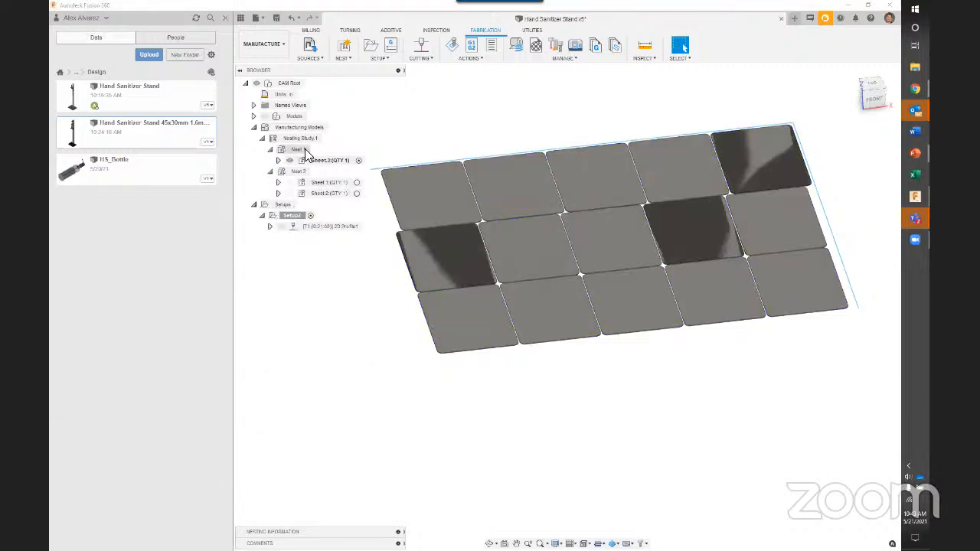
left_click(344, 46)
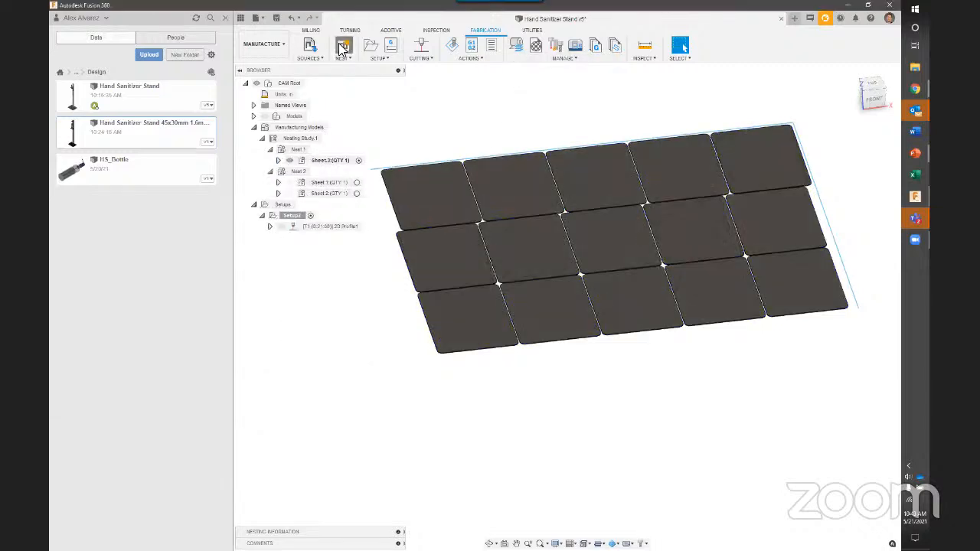
left_click(685, 93)
left_click(590, 107)
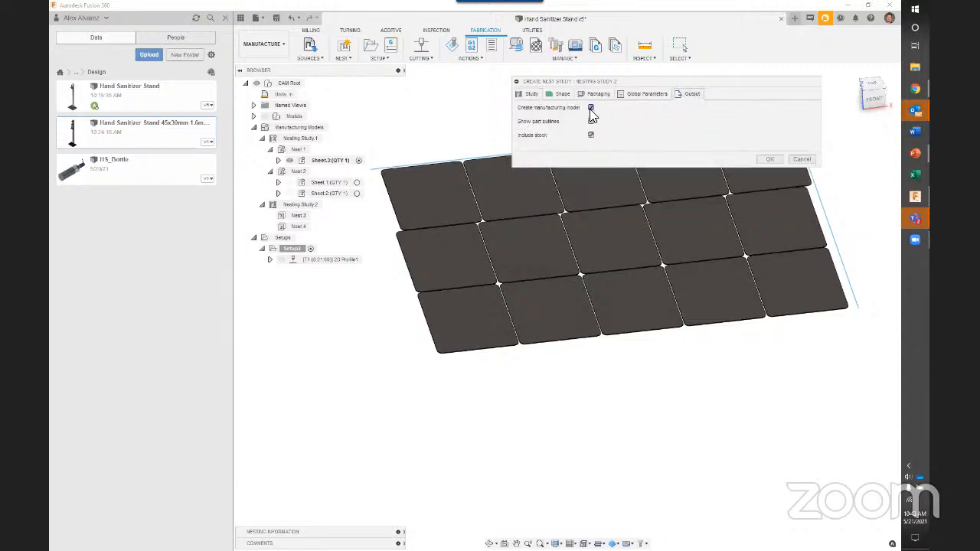
left_click(770, 159)
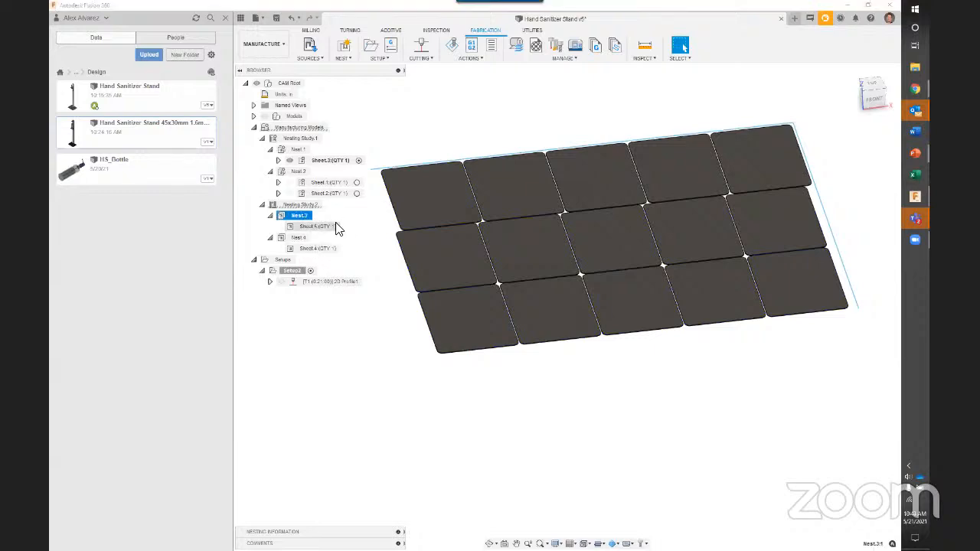
Export Sheet.5 of Nest.3 in Nesting Study.2 as an AutoCAD DXF file in the Documents folder
left_click(300, 205)
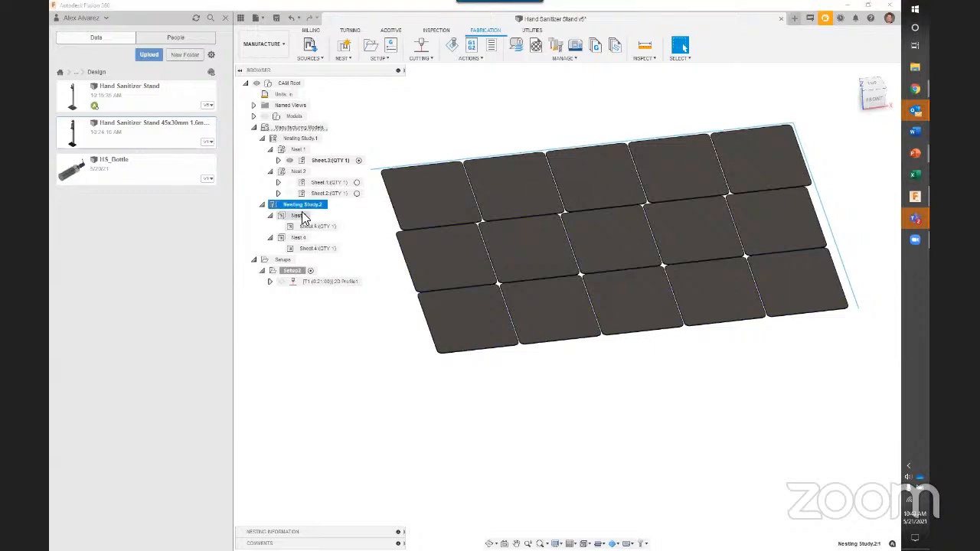
left_click(306, 227)
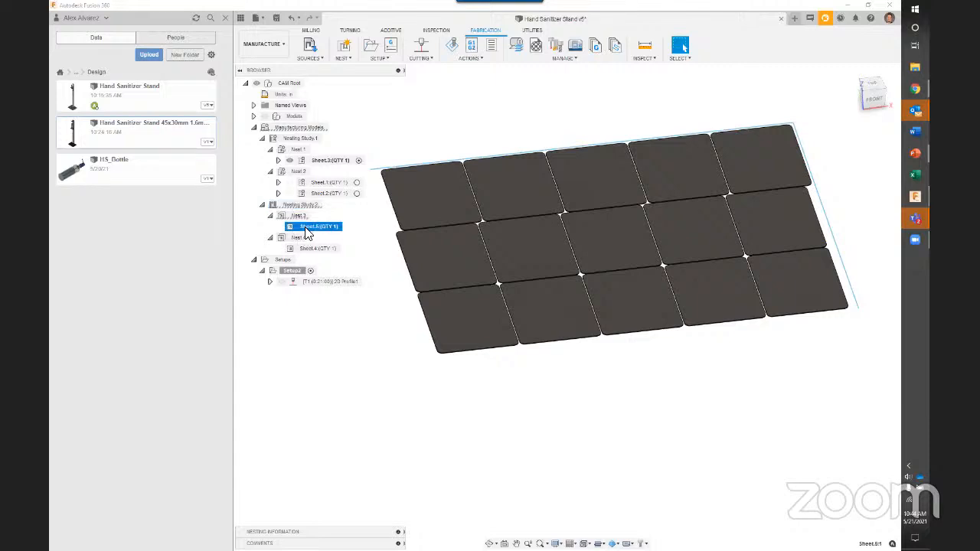
right_click(327, 233)
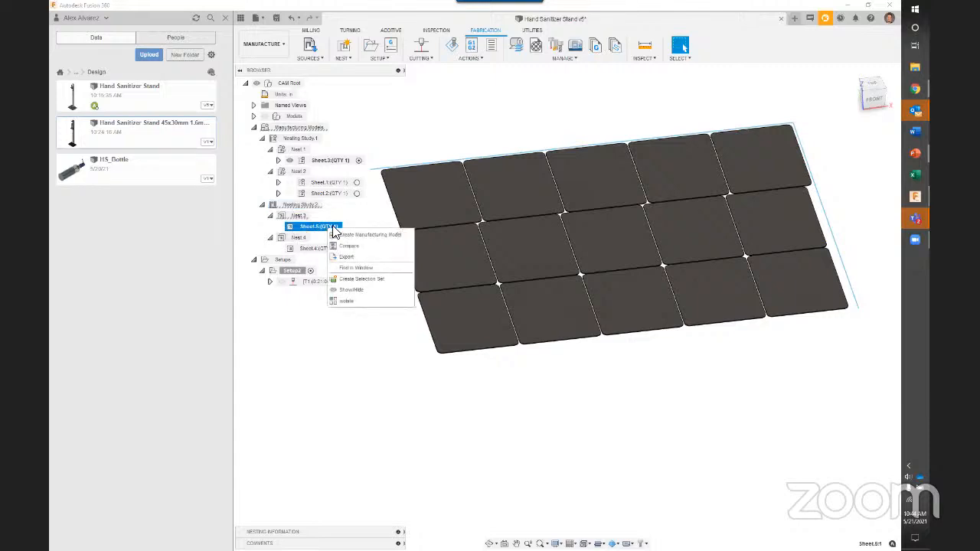
left_click(315, 252)
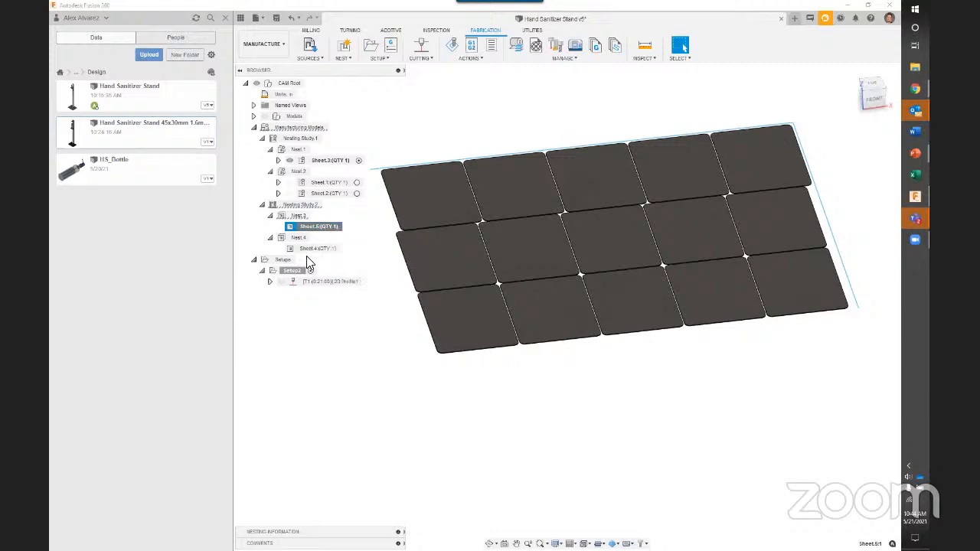
left_click(313, 250)
right_click(325, 233)
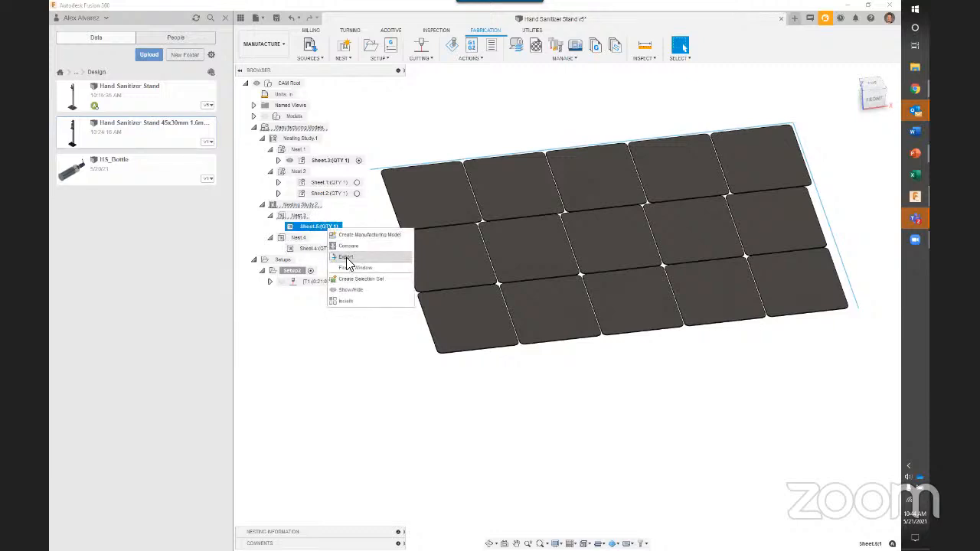
left_click(347, 258)
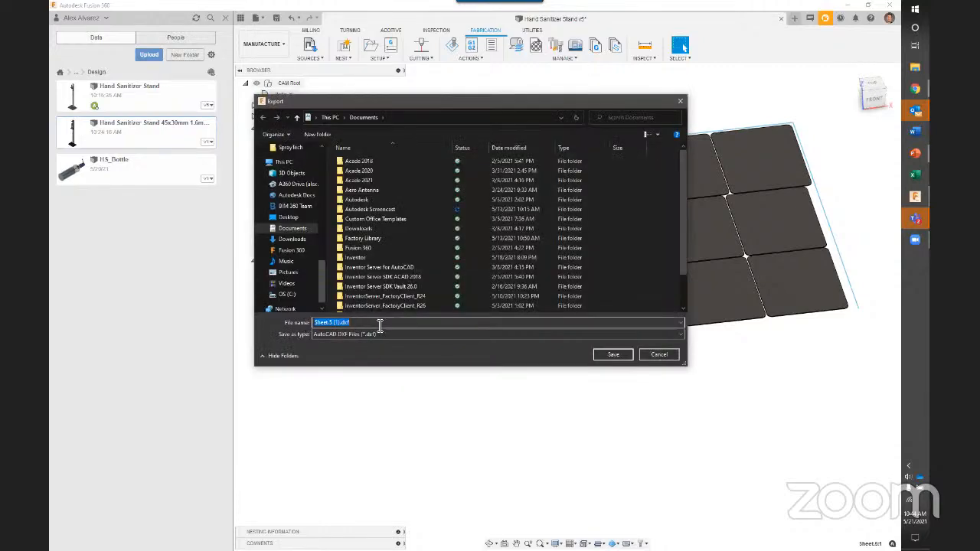
left_click(380, 333)
left_click(372, 345)
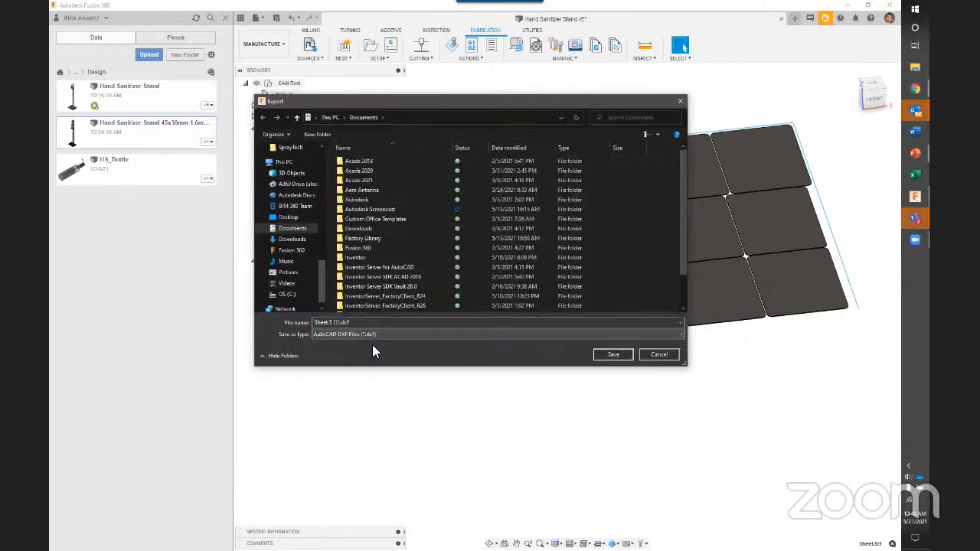
key("Return")
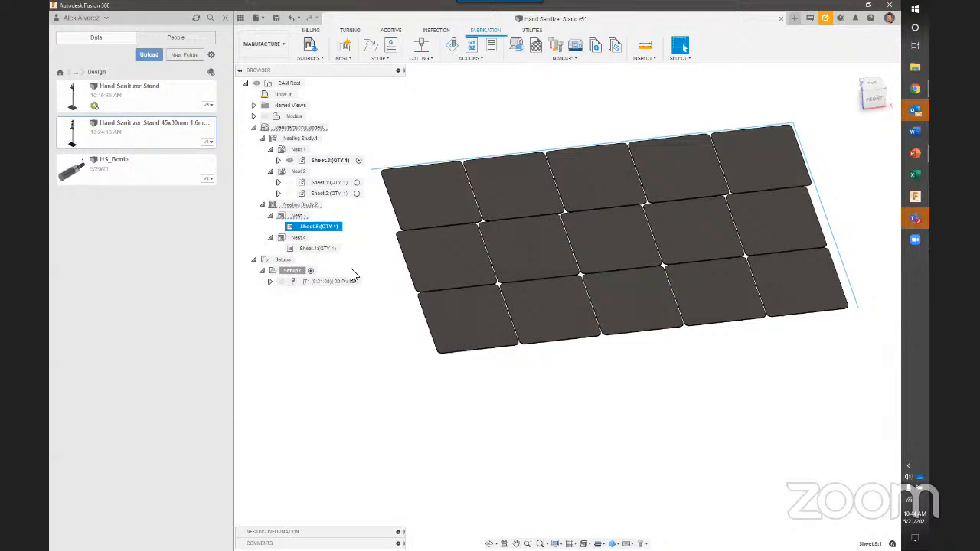
Review the Create manufacturing model output option of a new nest study, and cancel the study
left_click(344, 45)
left_click(691, 95)
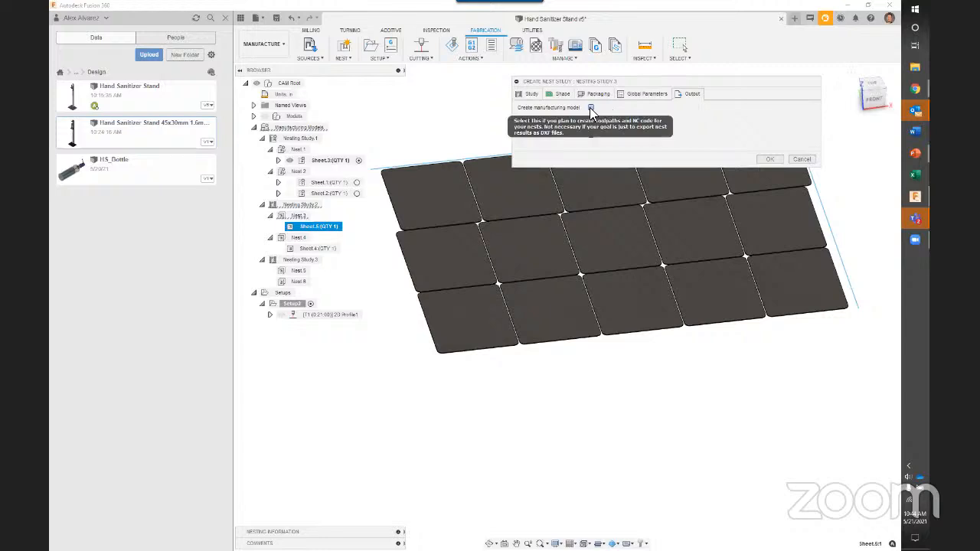
key("Escape")
Review the commands available for Sheet.3 of Nest.1, such as creating a setup from its manufacturing model, and clear the selection
left_click(342, 163)
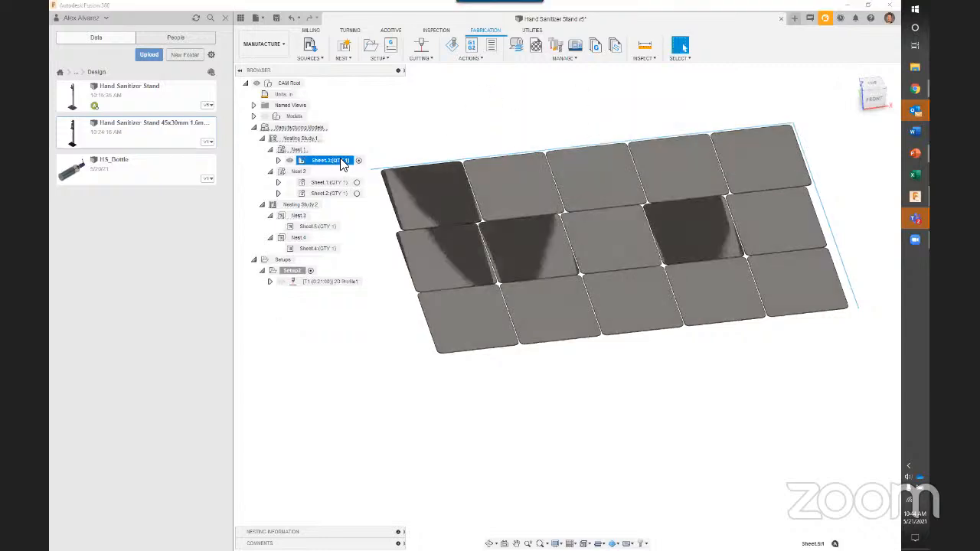
right_click(342, 163)
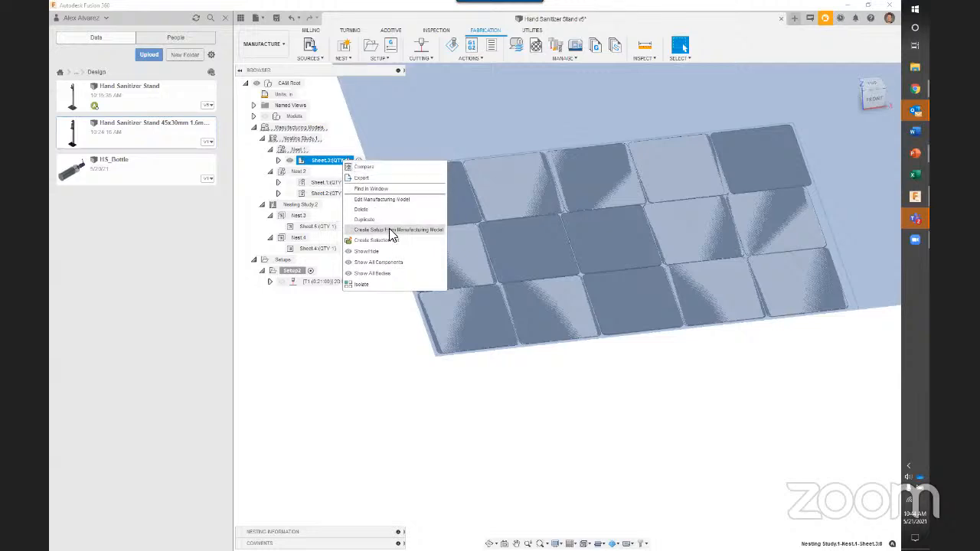
left_click(405, 350)
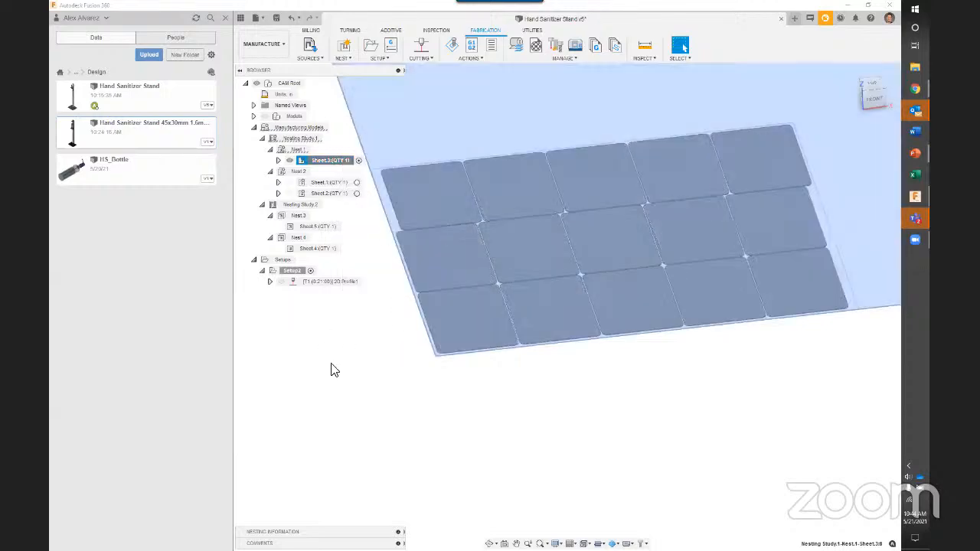
left_click(353, 357)
Display the 2D Profile toolpath of Setup2 on the nested Base parts and view it at an angle
middle_click_drag(353, 356, 393, 406)
left_click(320, 281)
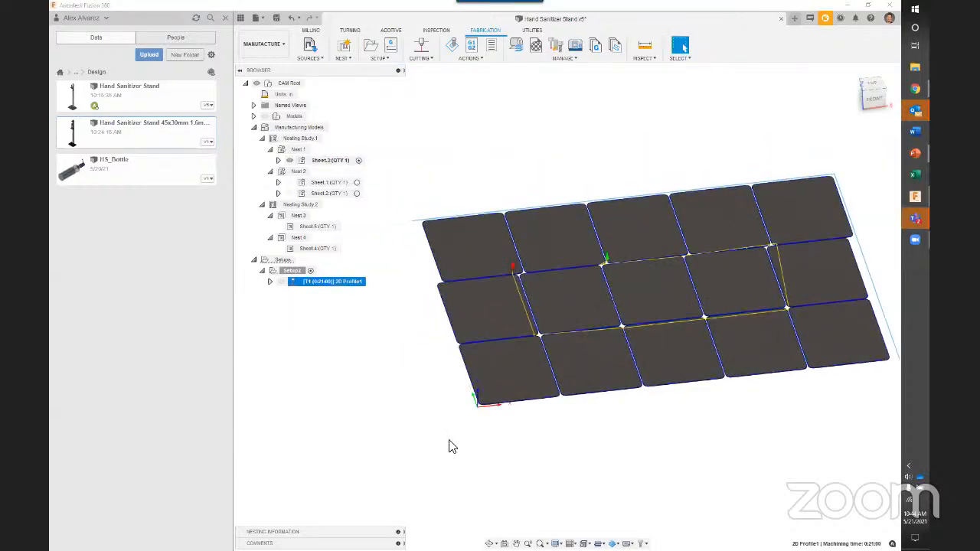
middle_click_drag(449, 446, 431, 431, "shift")
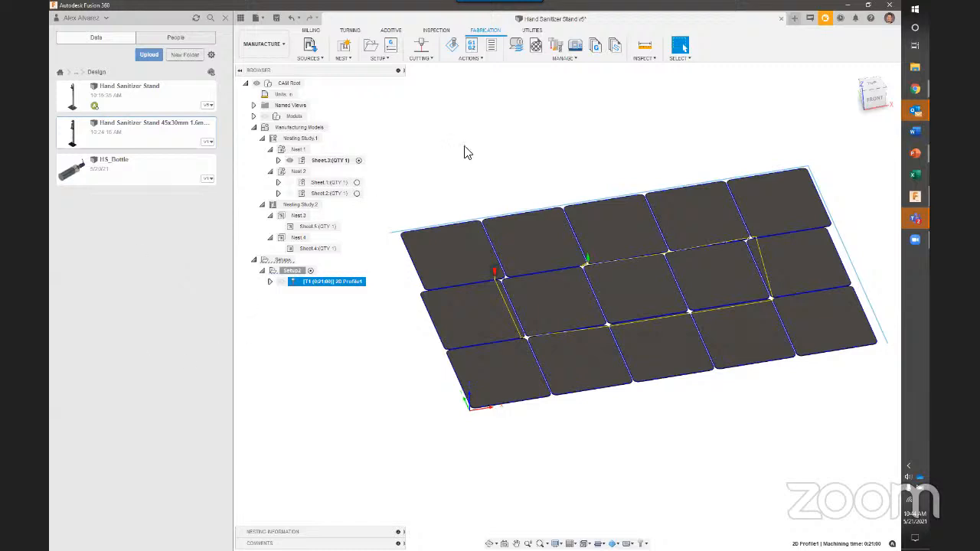
Browse the project list for additional designs to add as component sources, and close the component sources without adding any
left_click(311, 49)
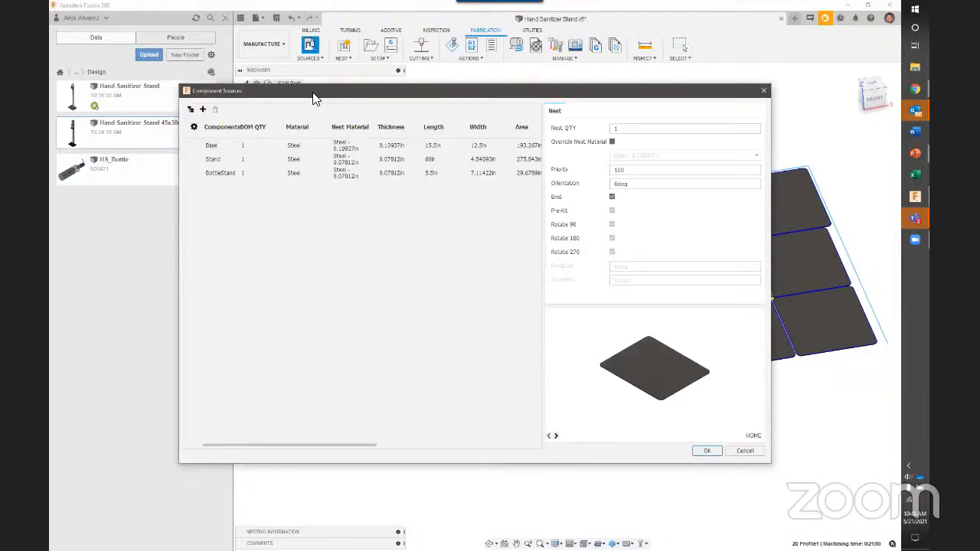
left_click(203, 111)
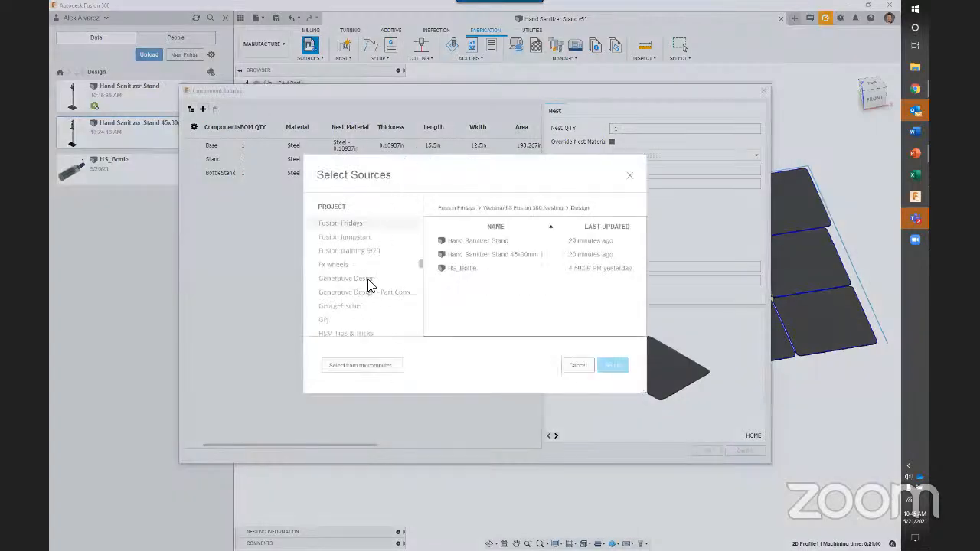
scroll(357, 244, "down", 10)
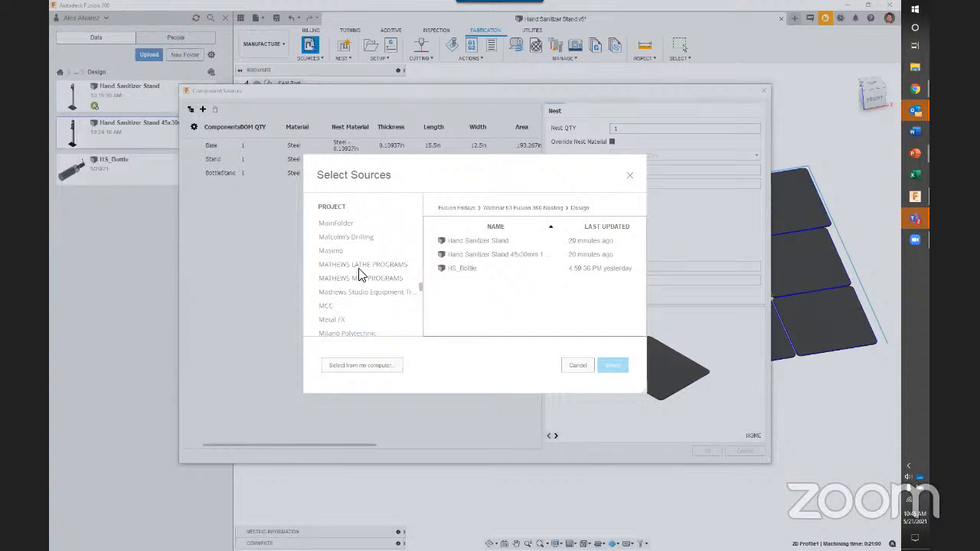
scroll(360, 269, "down", 3)
scroll(356, 252, "down", 2)
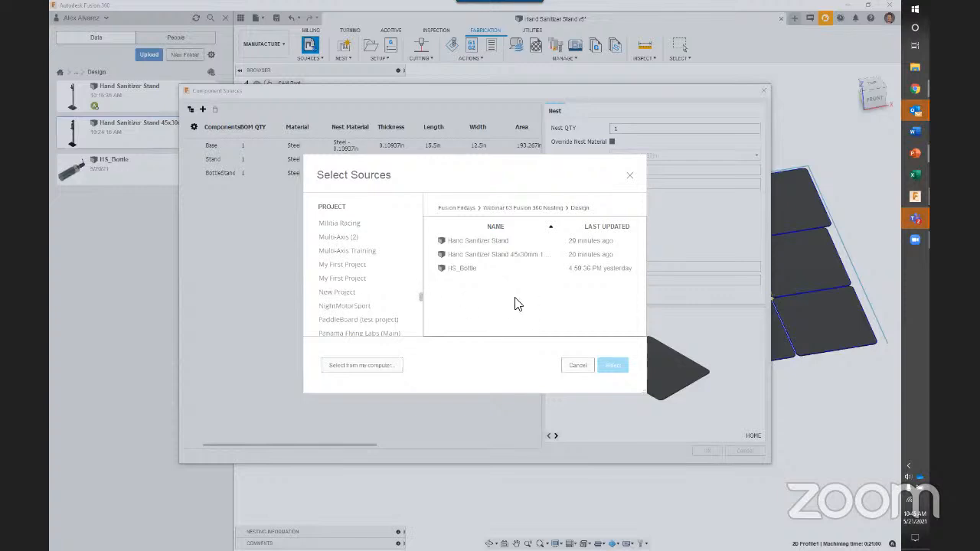
key("Escape")
key("Escape")
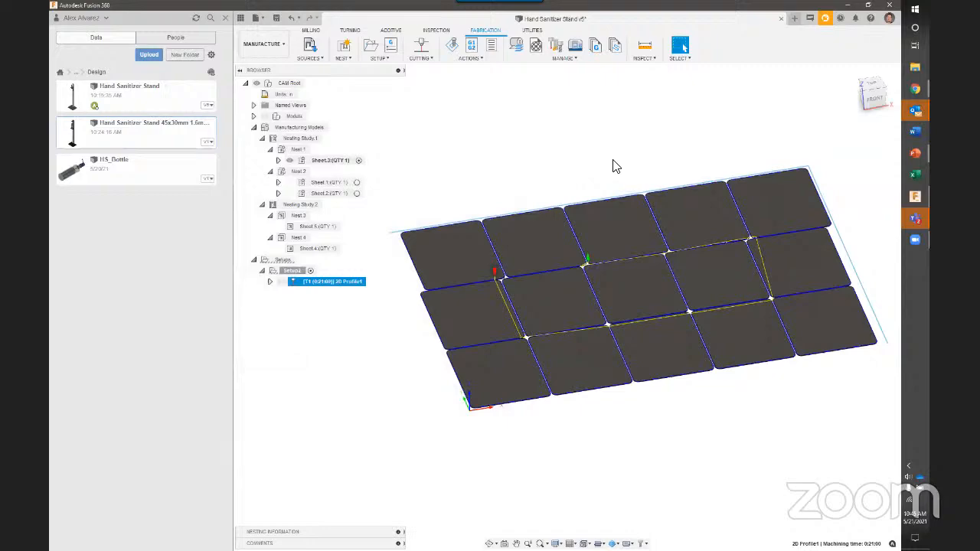
Switch to the PowerPoint slide show and advance to the closing KETIV contact slide
key("alt+Tab")
key("alt+Tab")
key("alt+Tab")
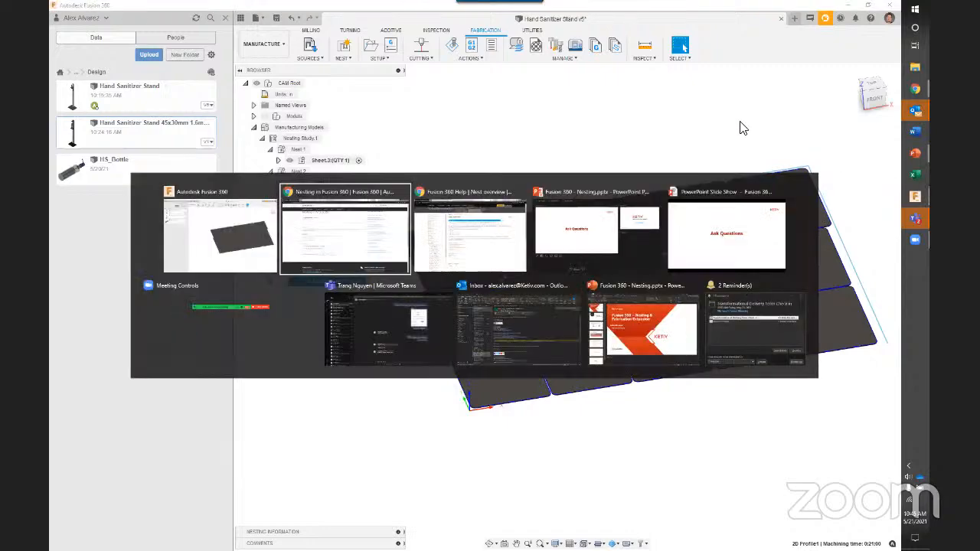
key("alt")
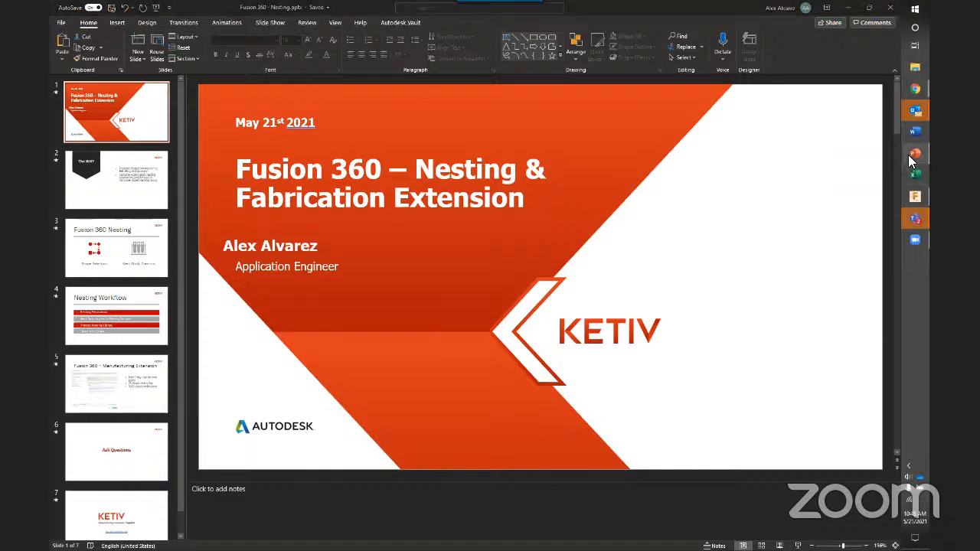
mouse_move(915, 153)
left_click(839, 228)
left_click(451, 289)
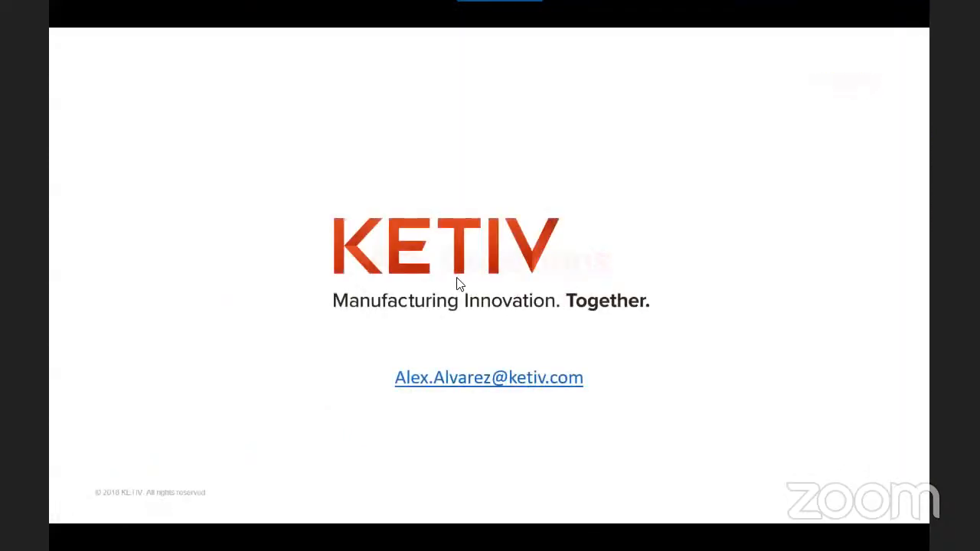